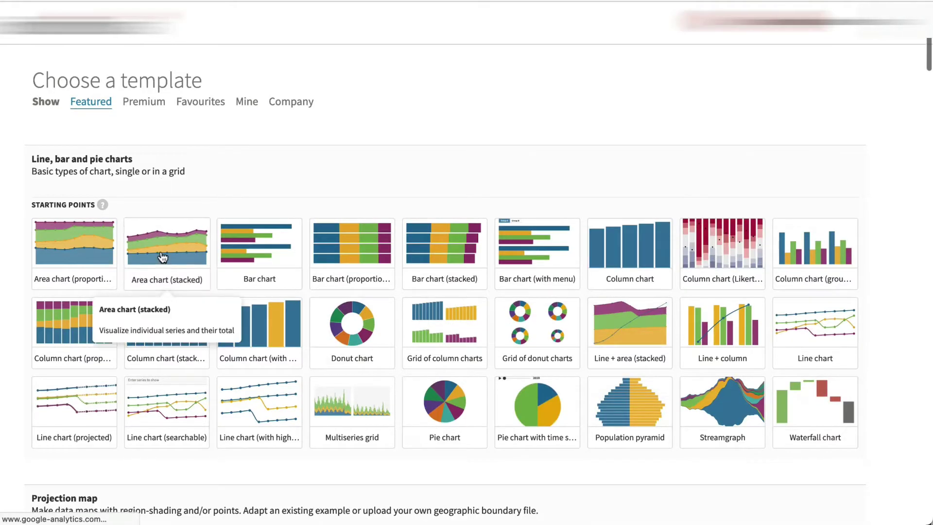
Disable the map's Points layer so only the shaded US states remain, then collapse it
scroll(163, 257, down, 2)
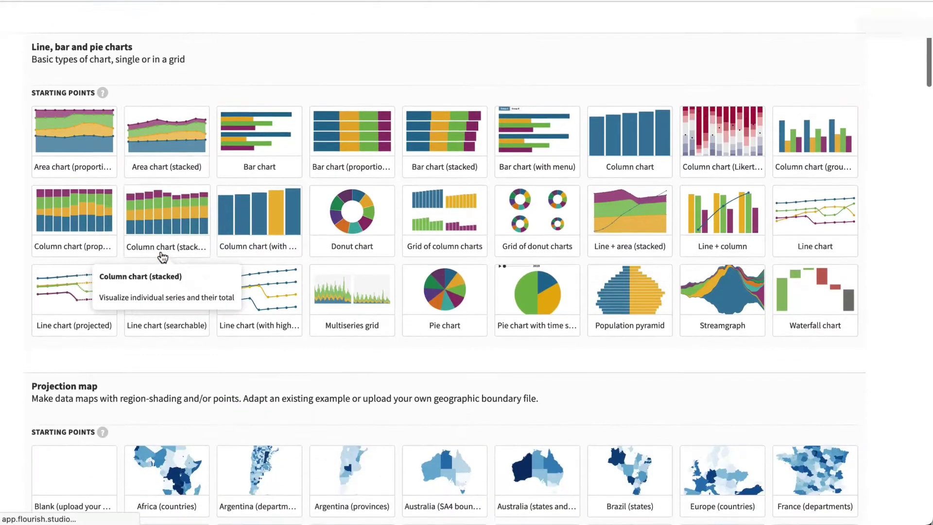
scroll(162, 257, down, 6)
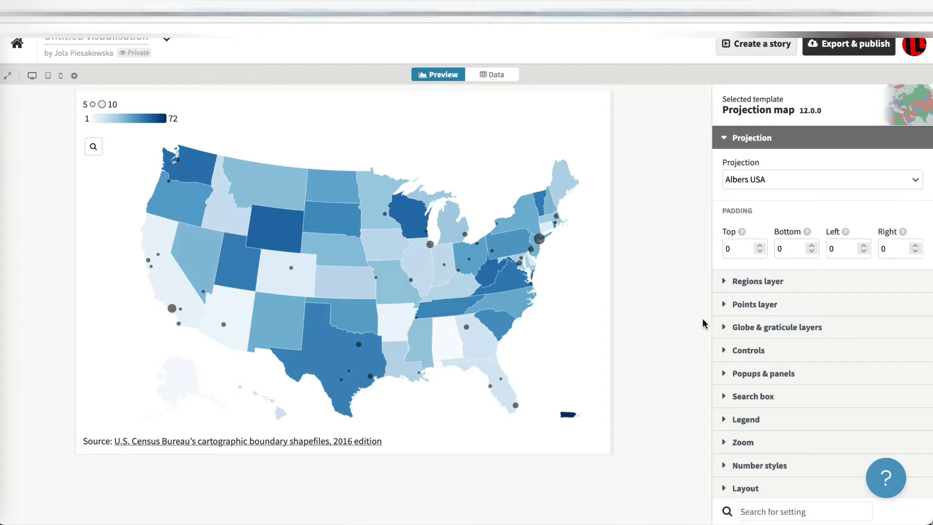
click(726, 307)
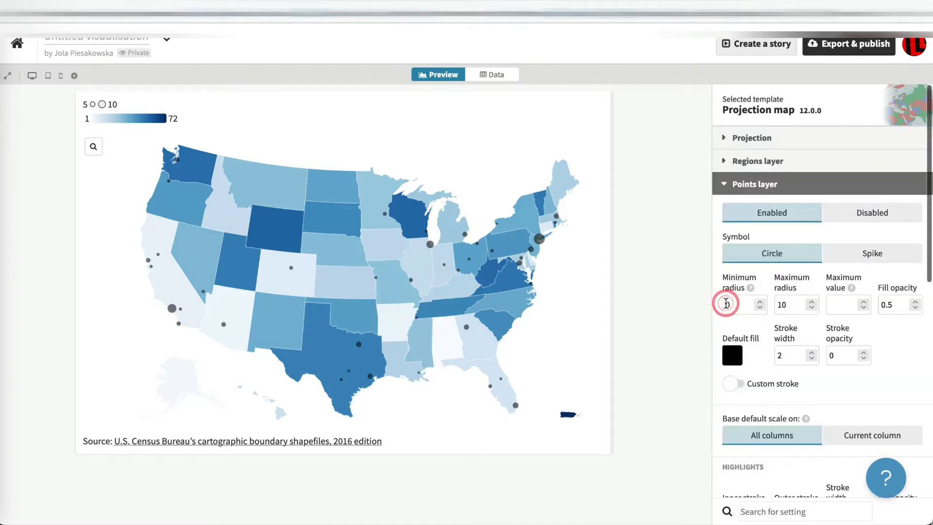
click(868, 213)
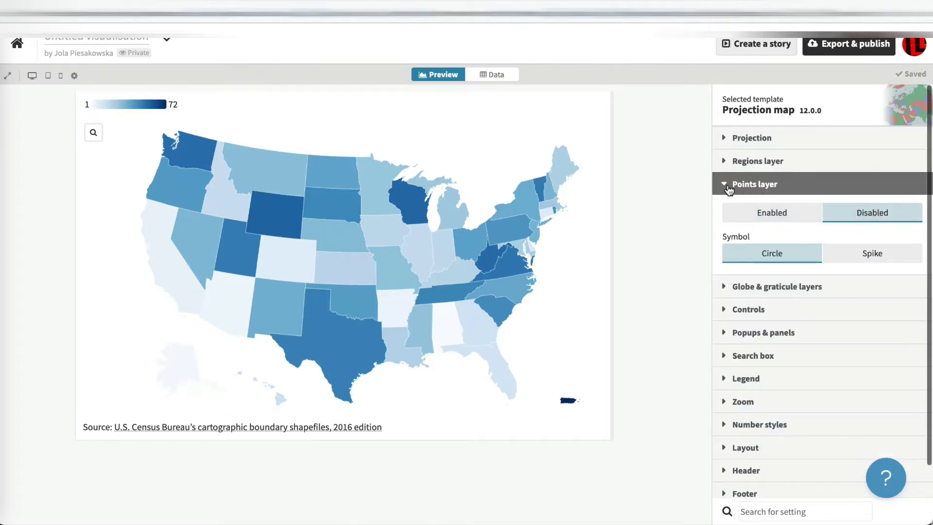
click(725, 184)
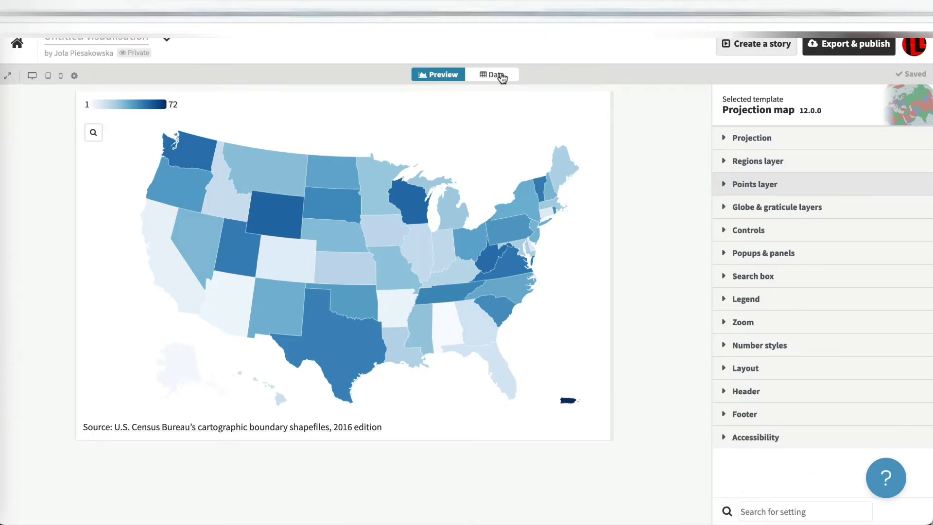
In the Data view, inspect the Points and Lines sheets, then return to the Regions sheet
click(501, 75)
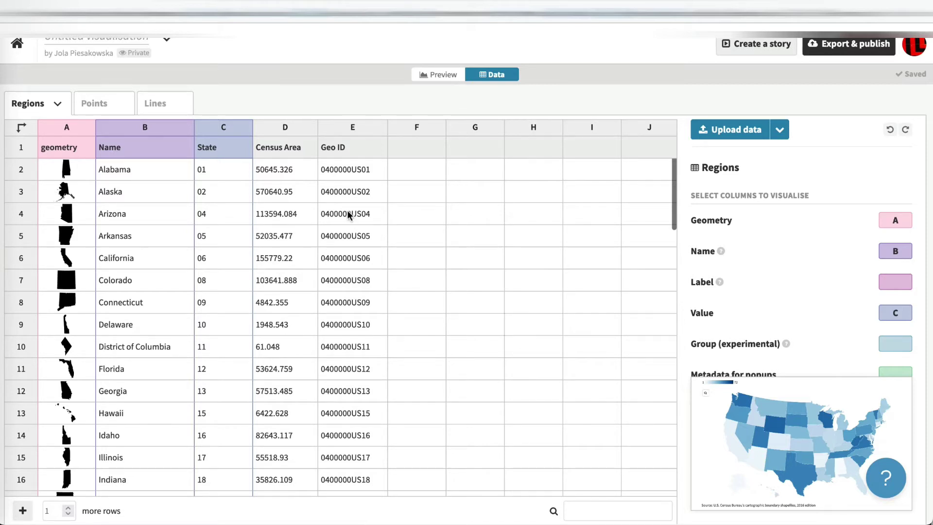
click(107, 105)
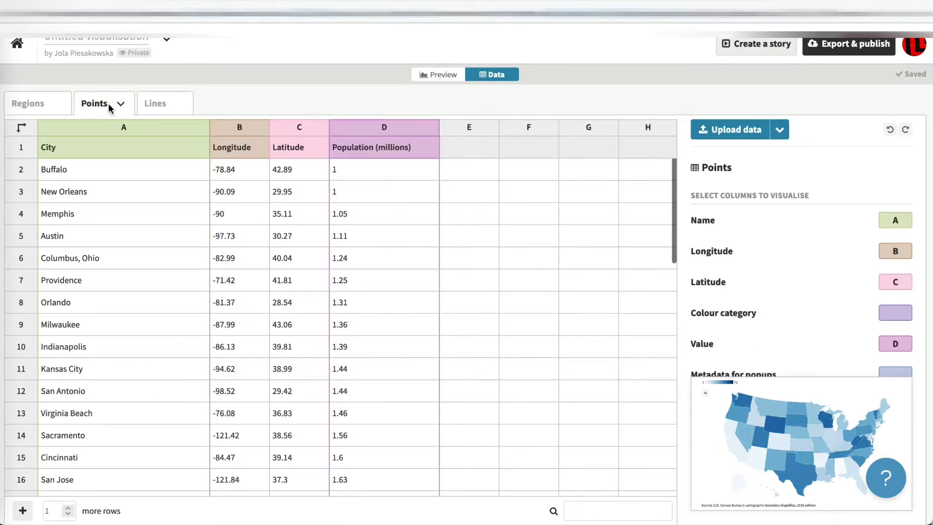
click(158, 104)
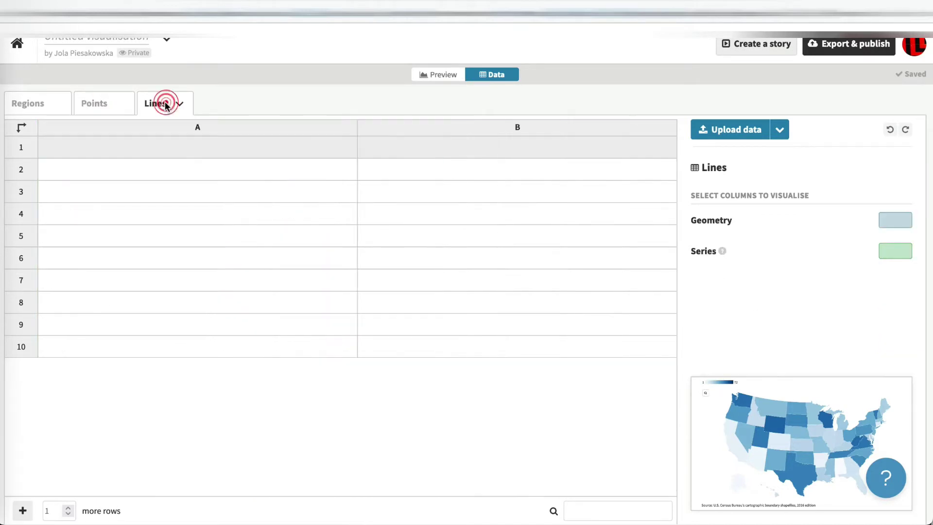
click(49, 106)
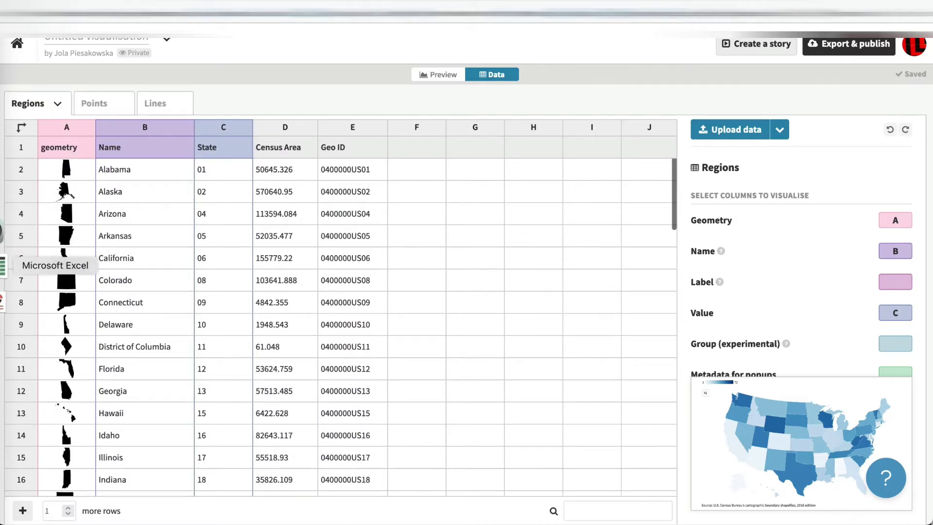
Bring the identity-theft spreadsheet forward and reposition its window to reveal the data grid
click(2, 265)
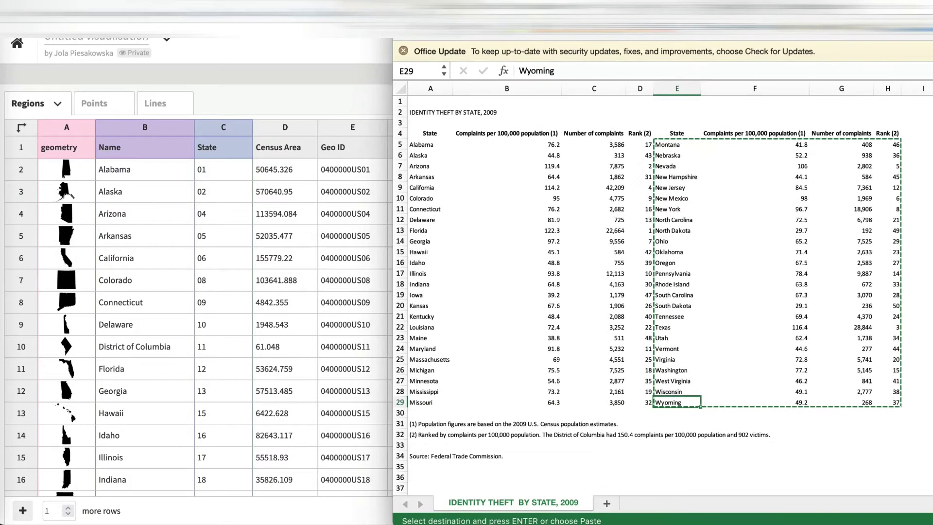
scroll(180, 373, down, 2)
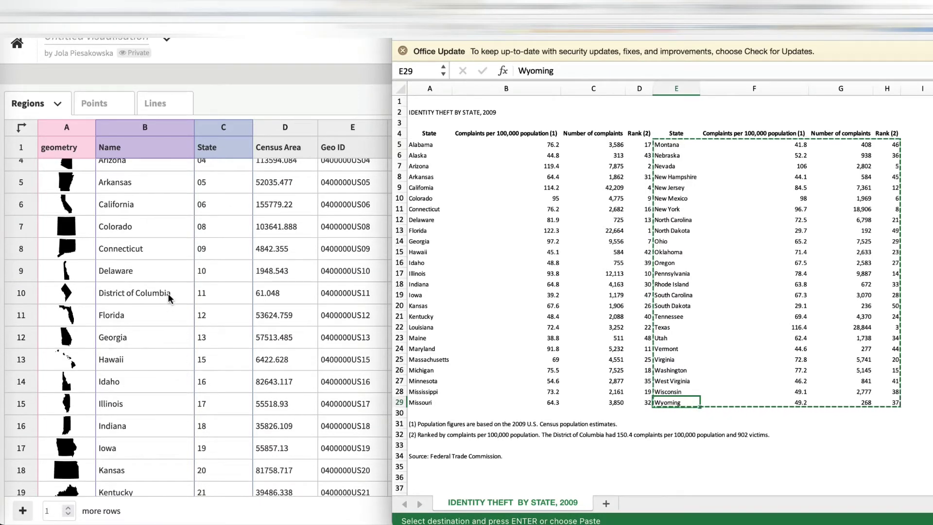
scroll(167, 293, down, 10)
scroll(167, 298, down, 13)
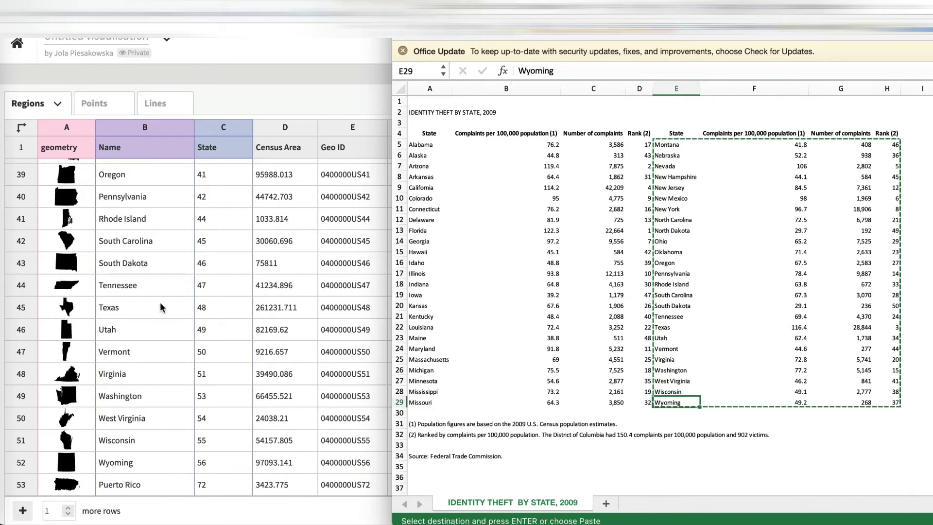
scroll(160, 304, up, 9)
scroll(161, 307, up, 9)
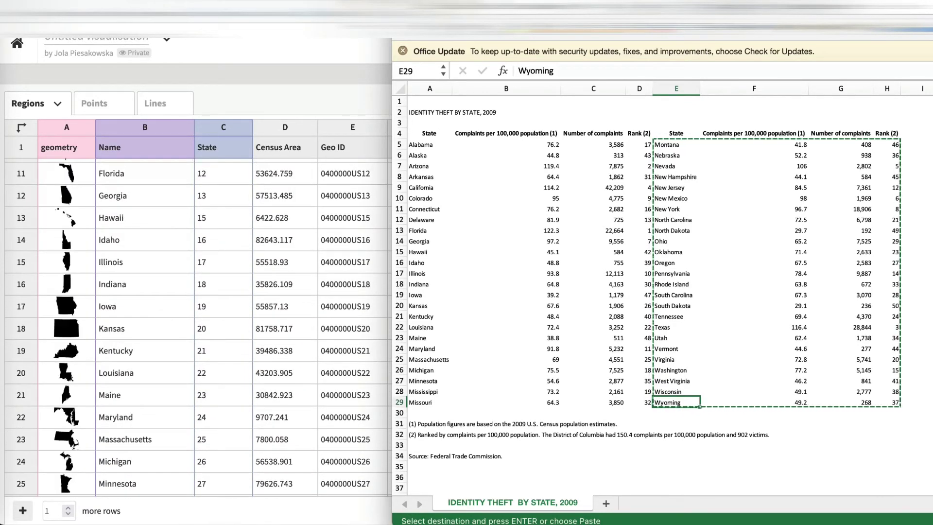
drag(655, 41, 728, 41)
scroll(275, 208, up, 6)
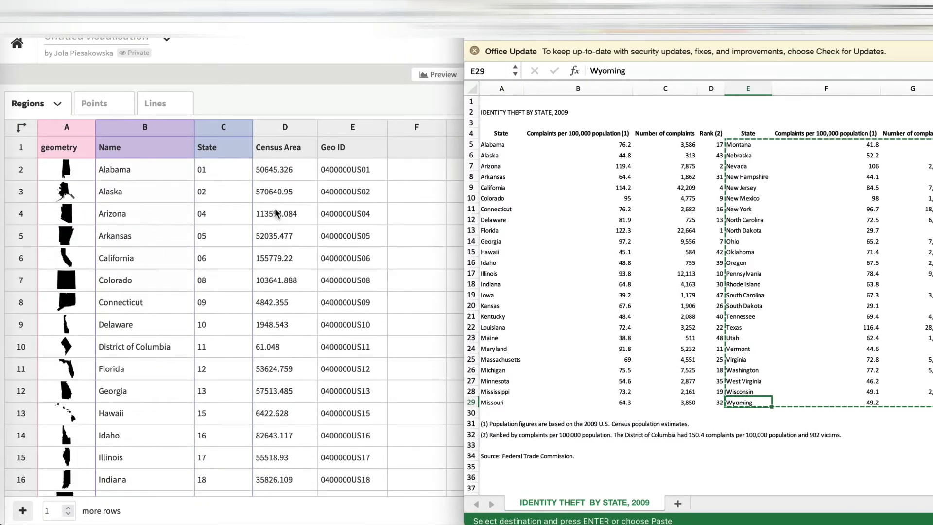
Copy the complaint rate, count and rank columns for Alabama–Missouri (B4:D29) and select Flourish cell F1
click(555, 134)
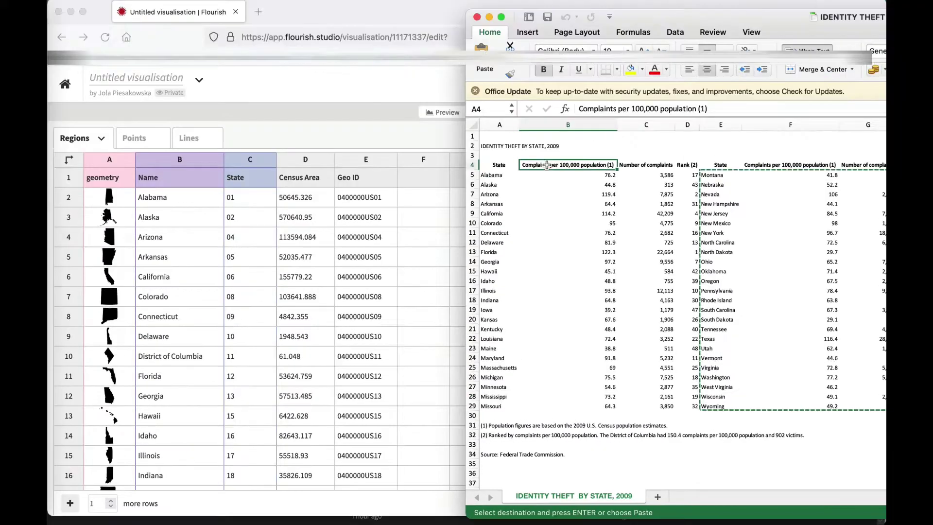
shift+click(654, 165)
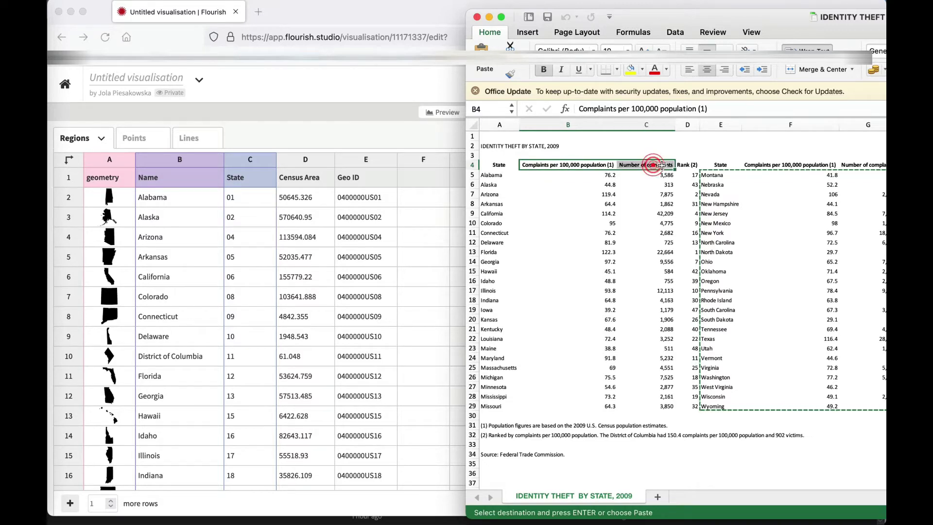
shift+click(689, 166)
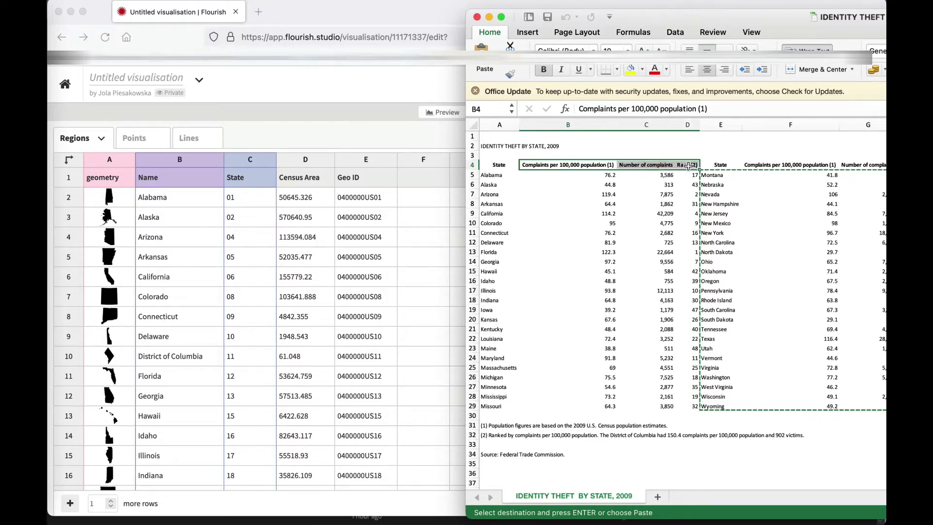
shift+click(687, 408)
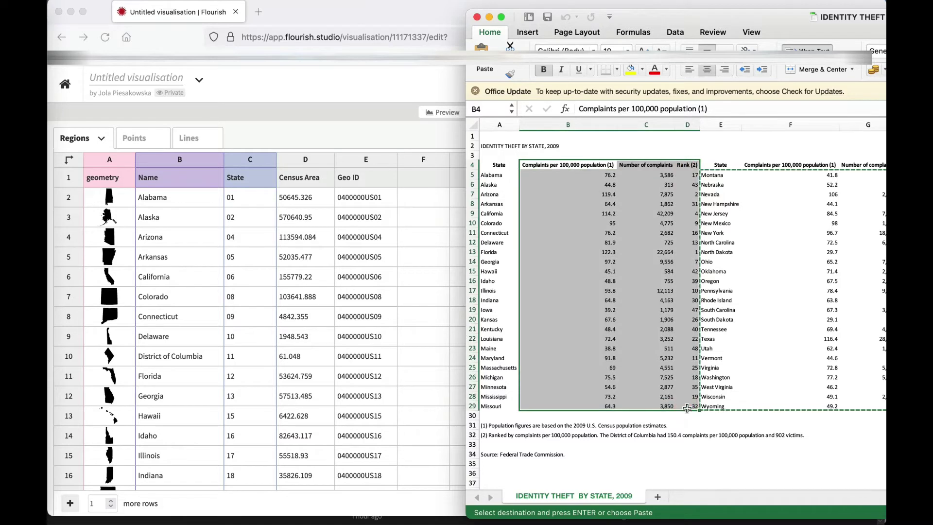
key(super+c)
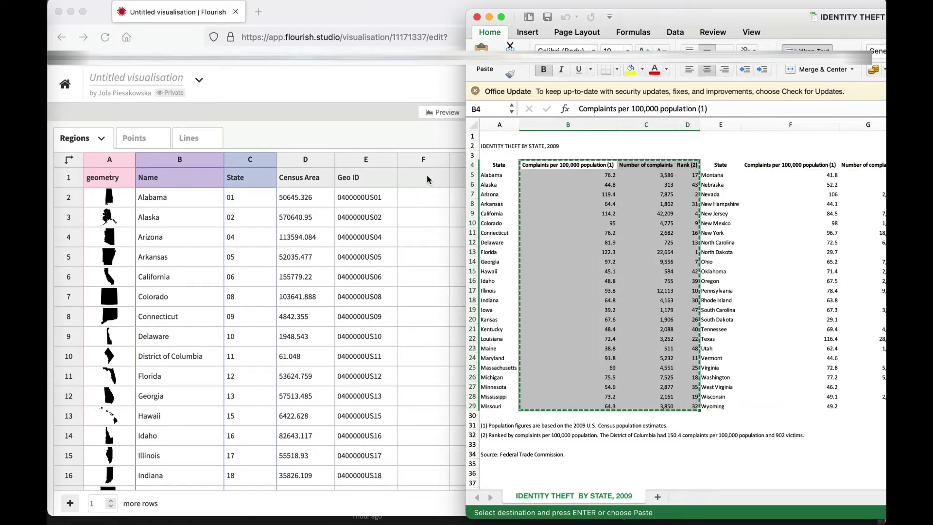
click(427, 175)
click(426, 175)
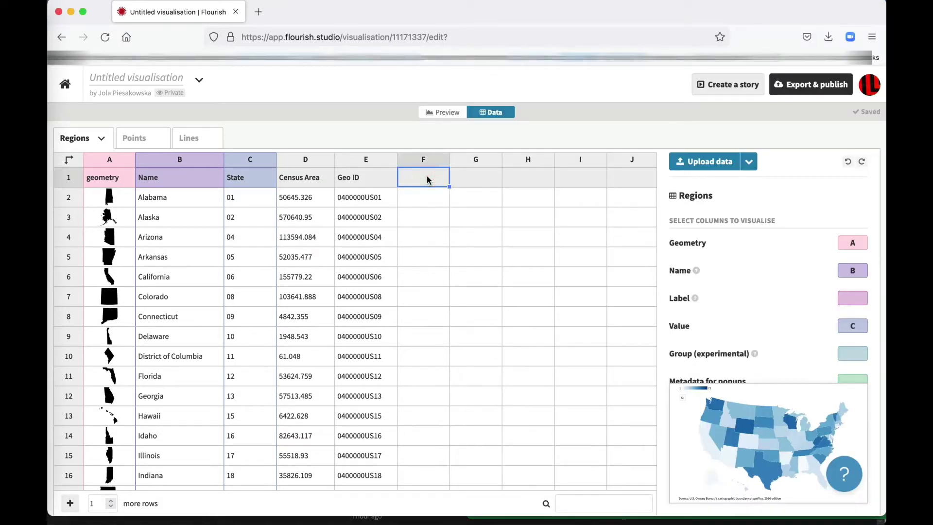
Paste the complaints data into Flourish columns F–H starting at F1
key(super+v)
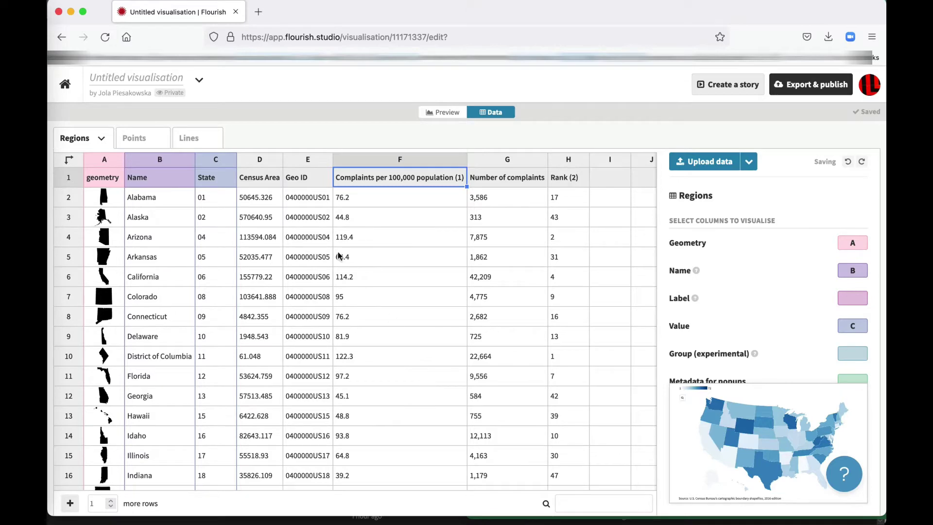
scroll(392, 342, down, 3)
scroll(392, 343, up, 3)
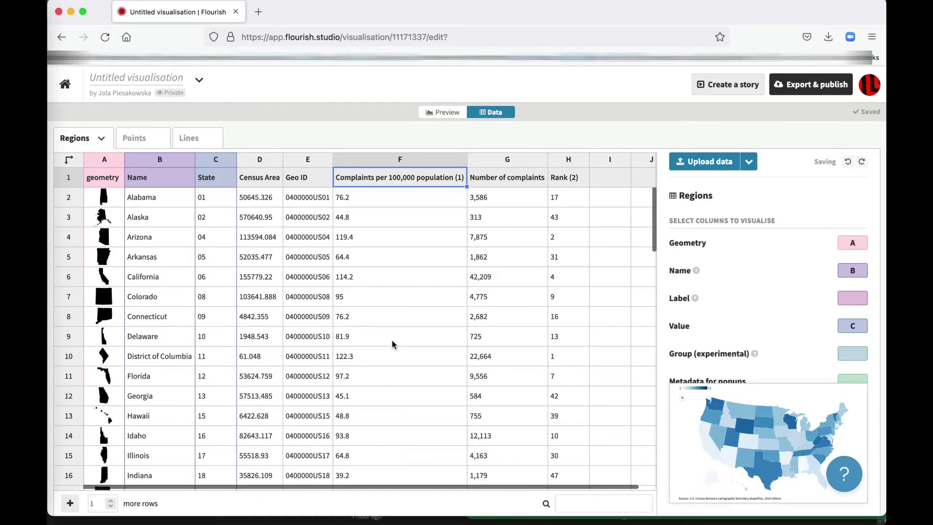
scroll(391, 343, down, 2)
Clear the misaligned values in F10:H26 and re-paste from Florida's row, leaving District of Columbia blank
click(366, 321)
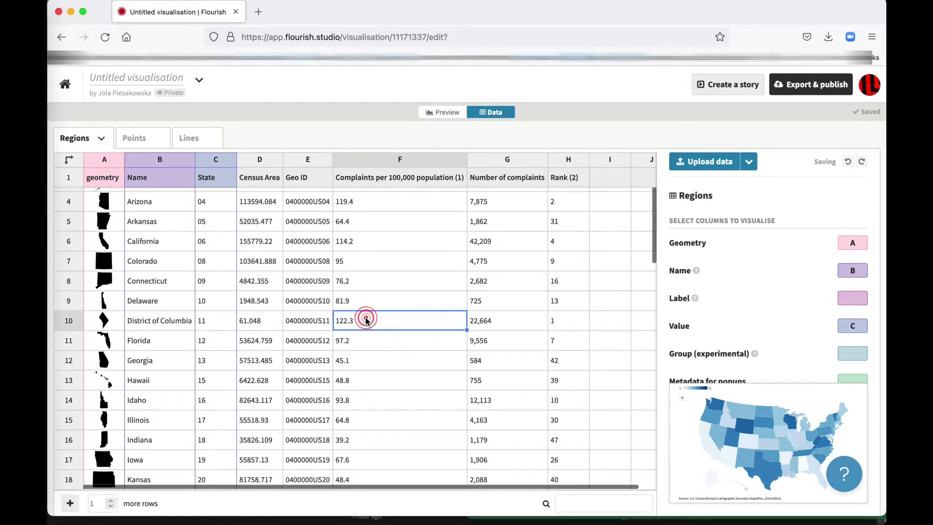
shift+click(575, 324)
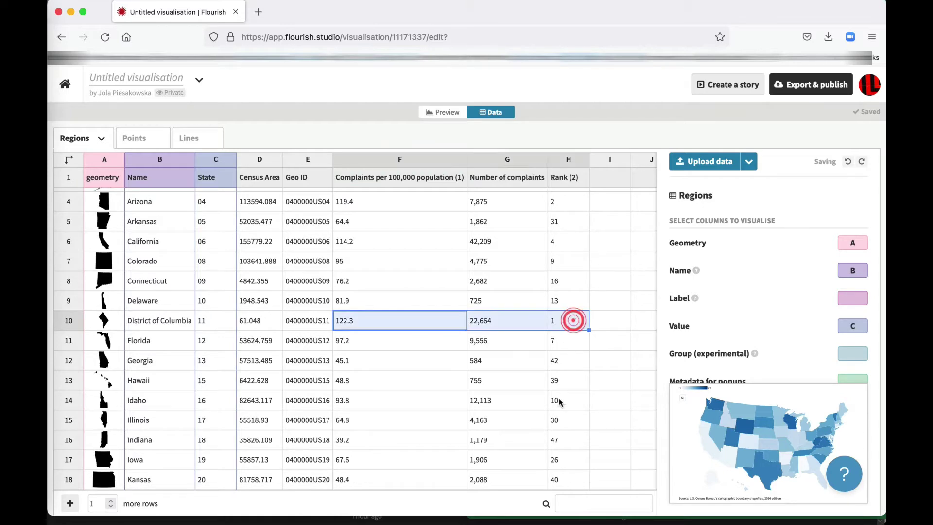
scroll(558, 397, down, 8)
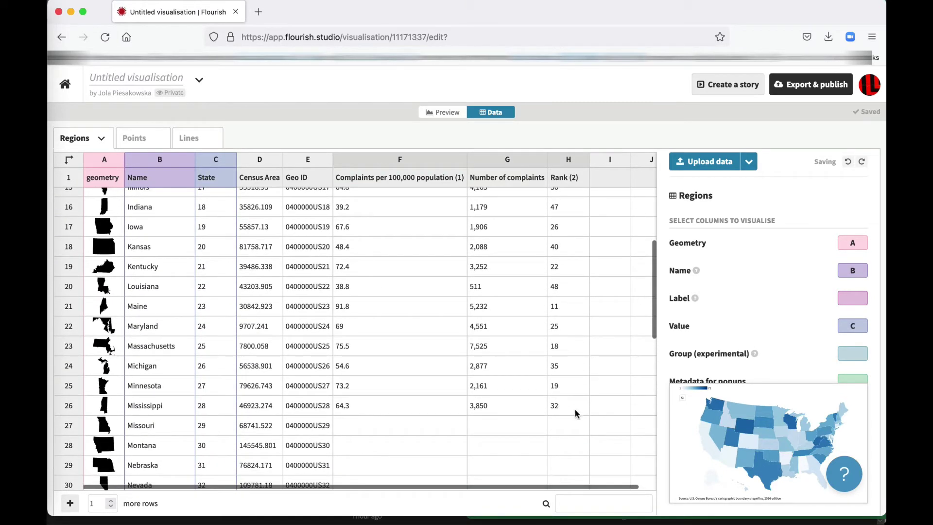
shift+click(575, 410)
key(Delete)
scroll(576, 413, up, 10)
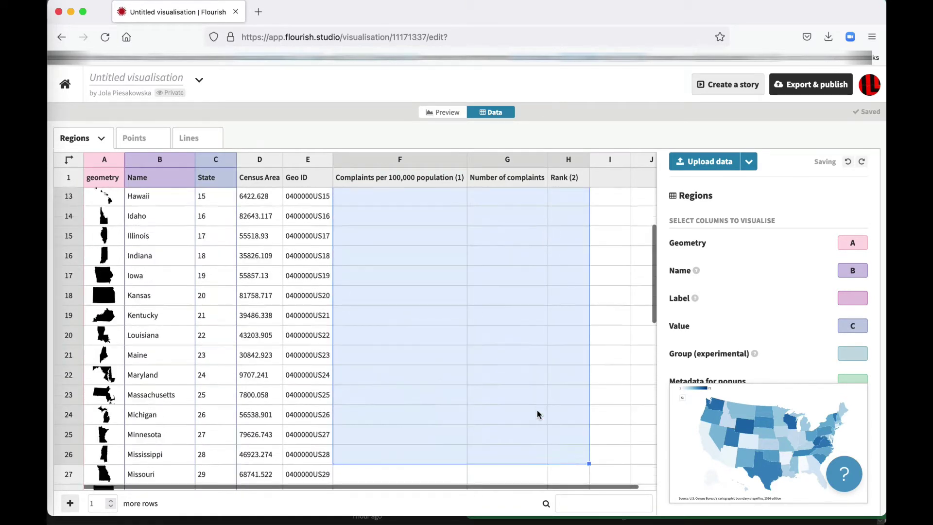
click(392, 369)
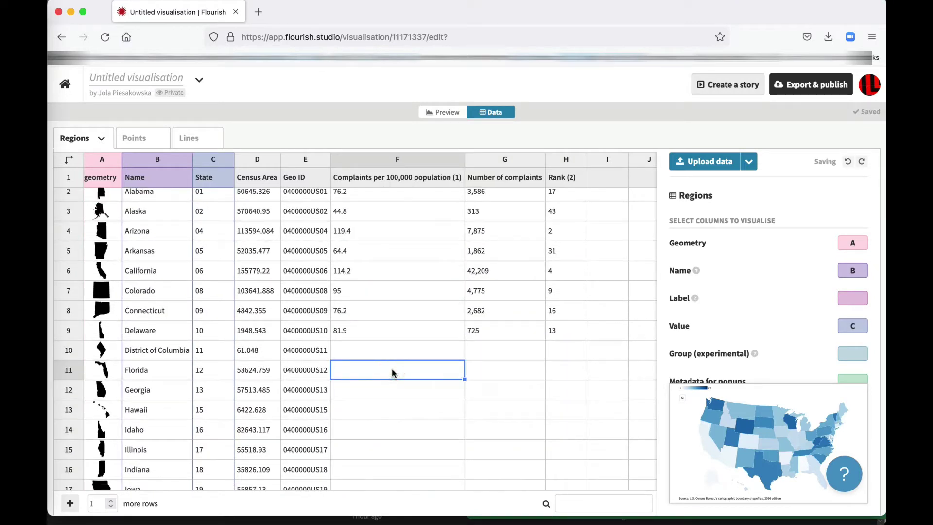
key(super+v)
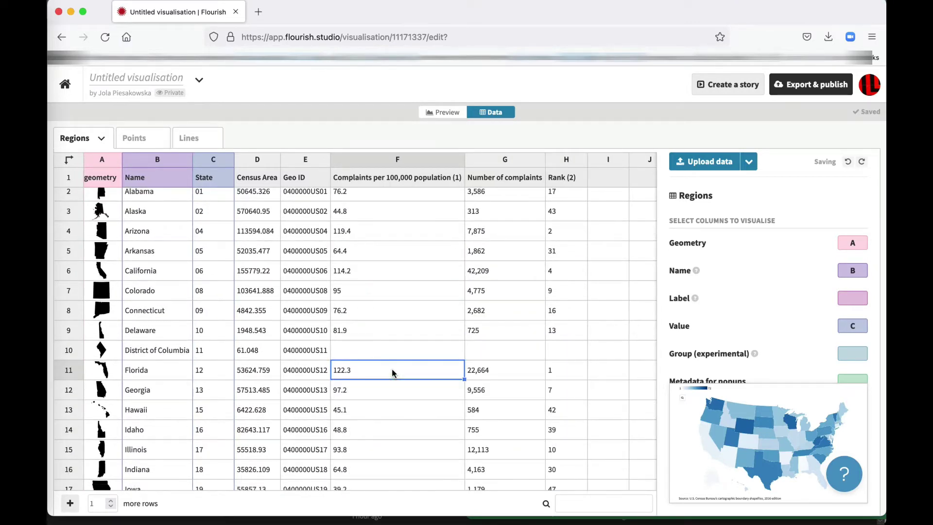
scroll(392, 372, down, 2)
scroll(386, 380, down, 10)
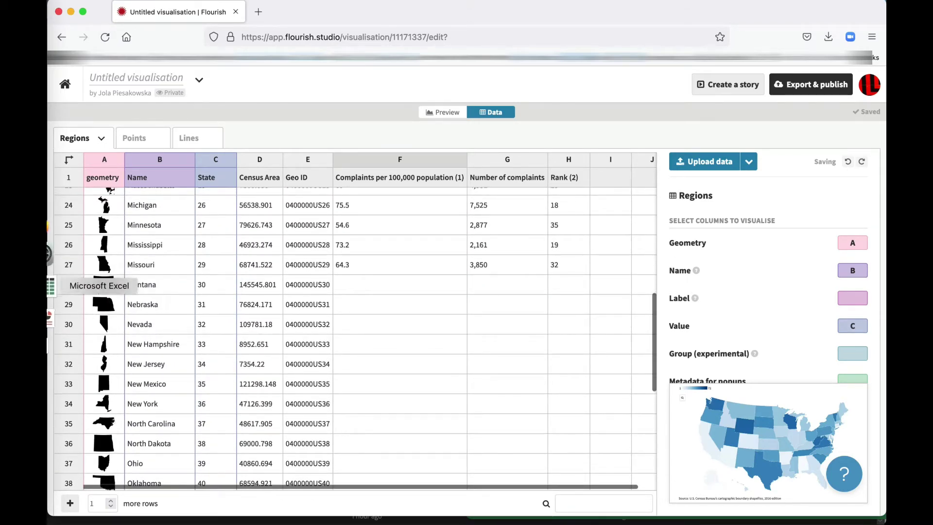
click(50, 286)
Cancel the pending copy, reposition the spreadsheet window and copy the Montana–Wyoming figures
key(Escape)
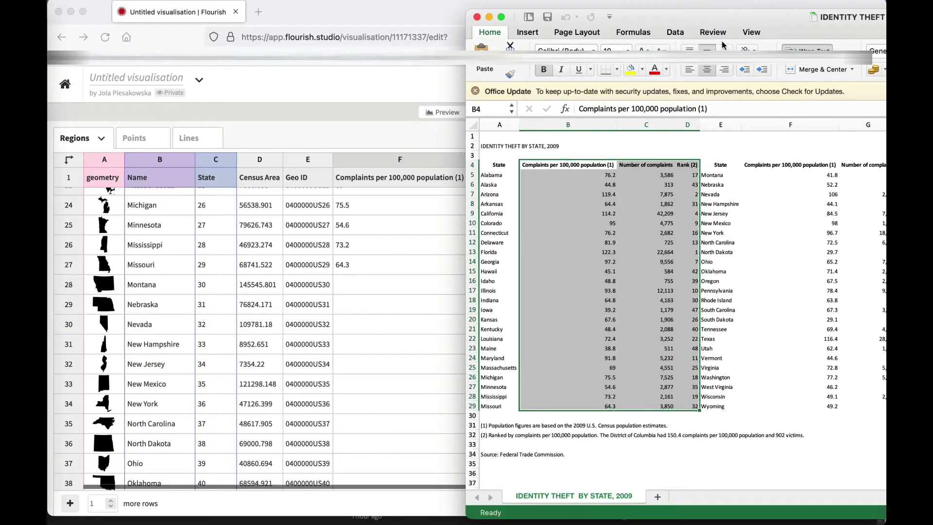
drag(762, 18, 562, 20)
drag(395, 28, 309, 28)
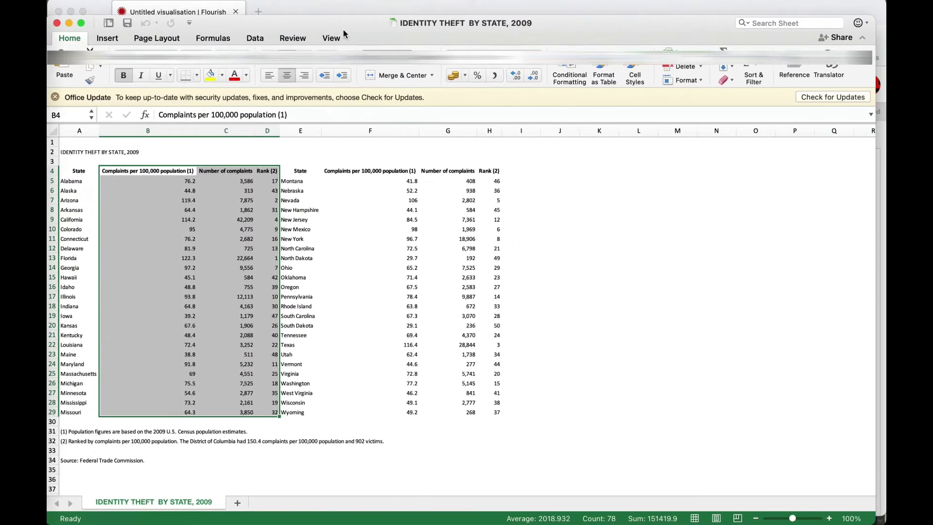
click(308, 181)
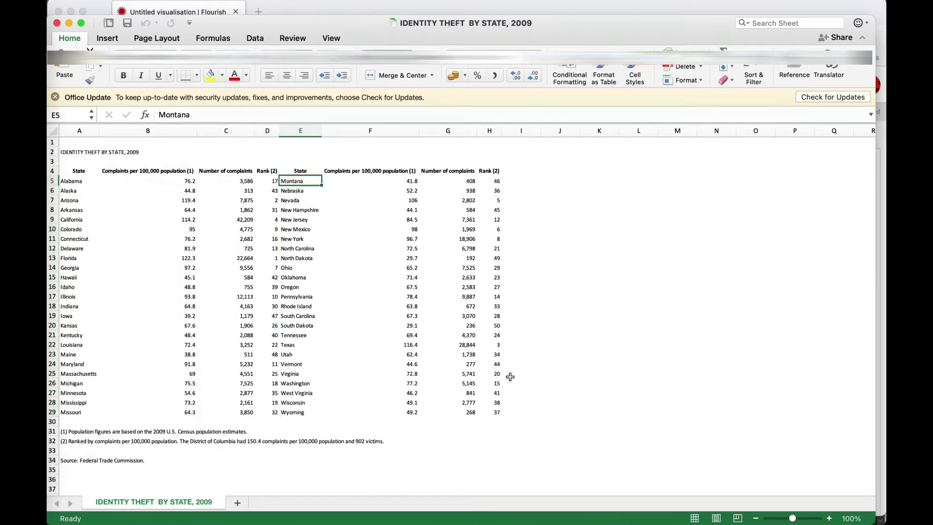
click(394, 181)
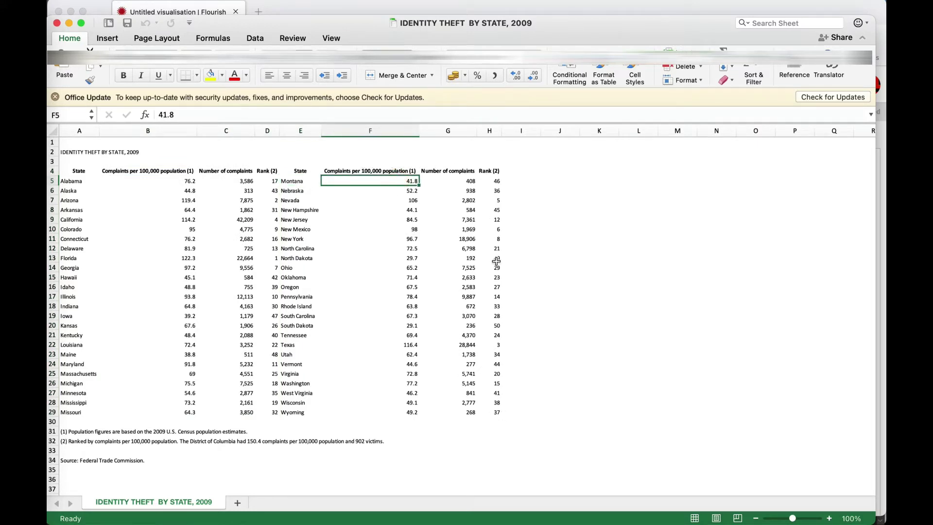
shift+click(500, 412)
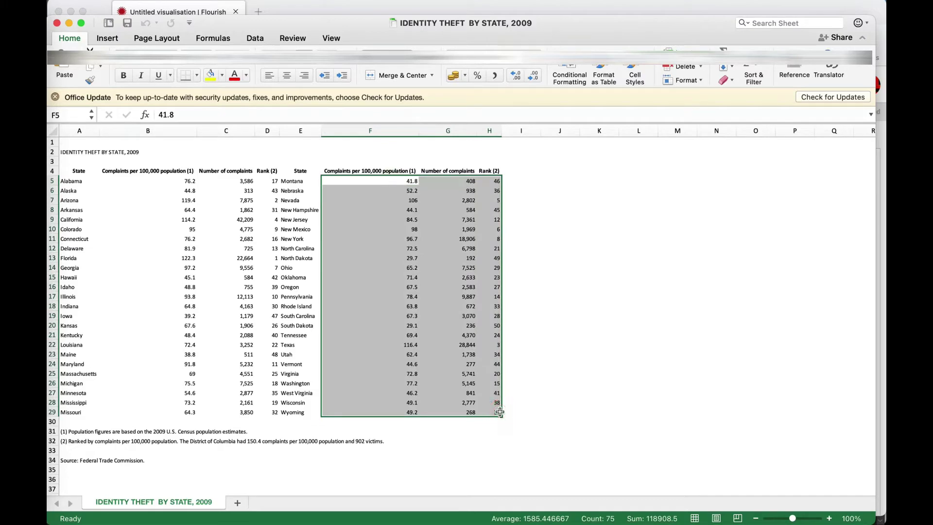
key(super+c)
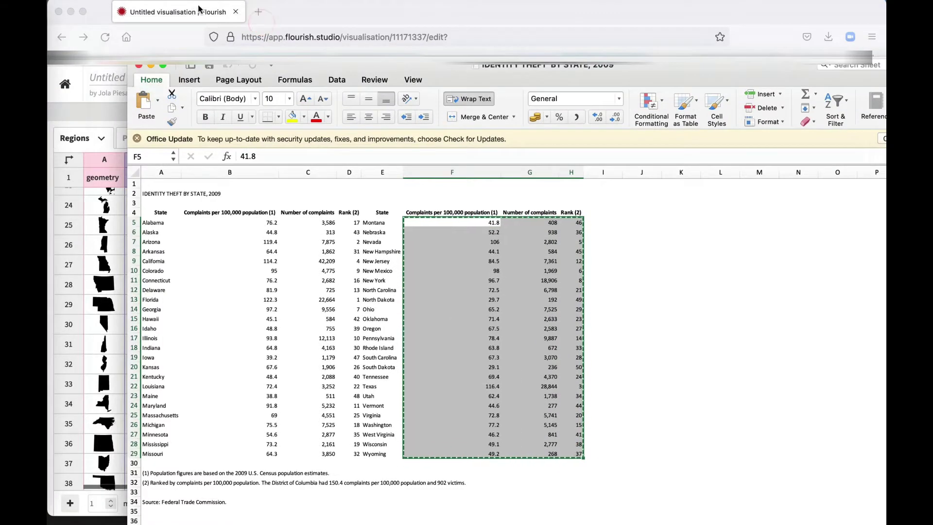
click(206, 12)
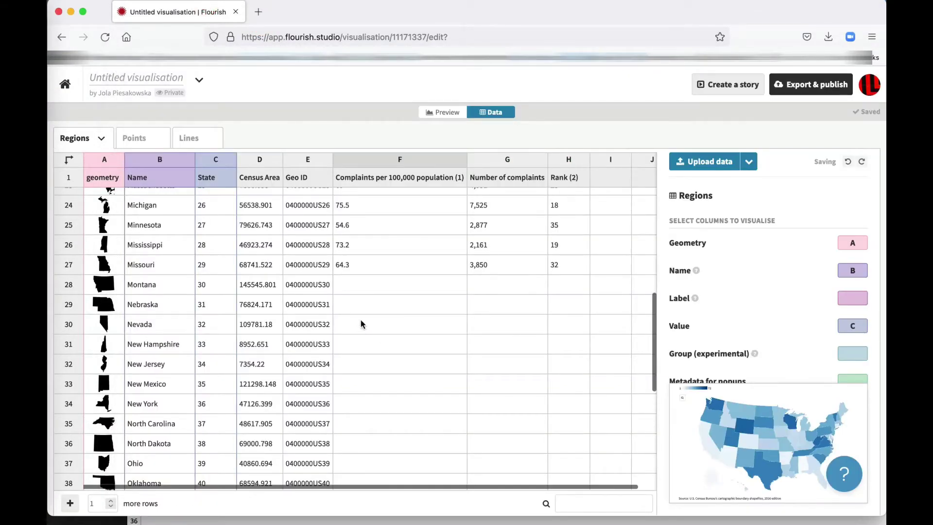
key(super+Tab)
Copy the Florida–Missouri complaint rate, count and rank (F5:H29) and paste them into Florida's row
click(350, 291)
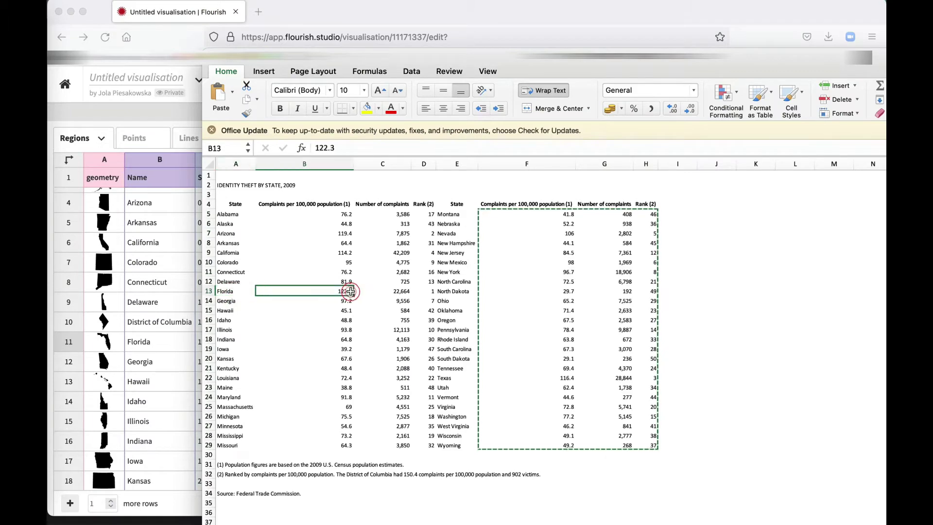
shift+click(430, 292)
shift+click(432, 448)
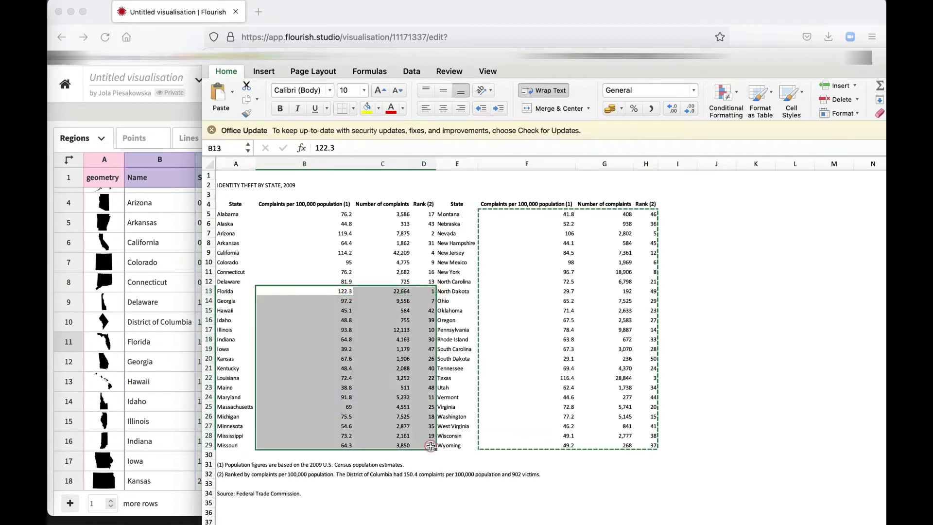
key(super+c)
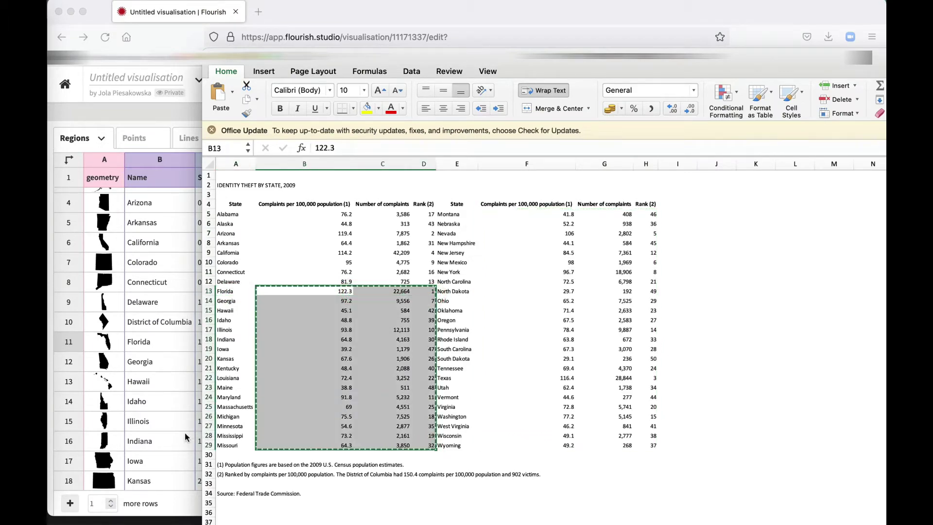
click(134, 322)
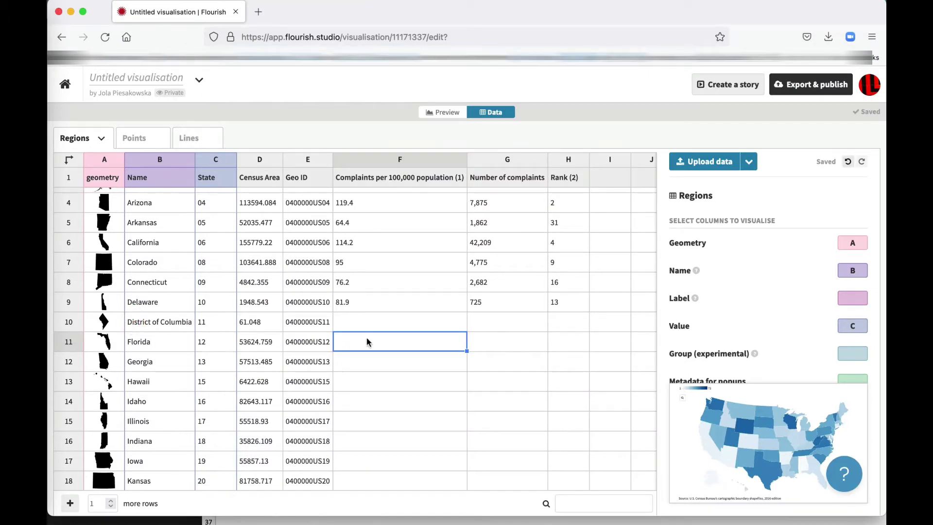
shift+click(567, 346)
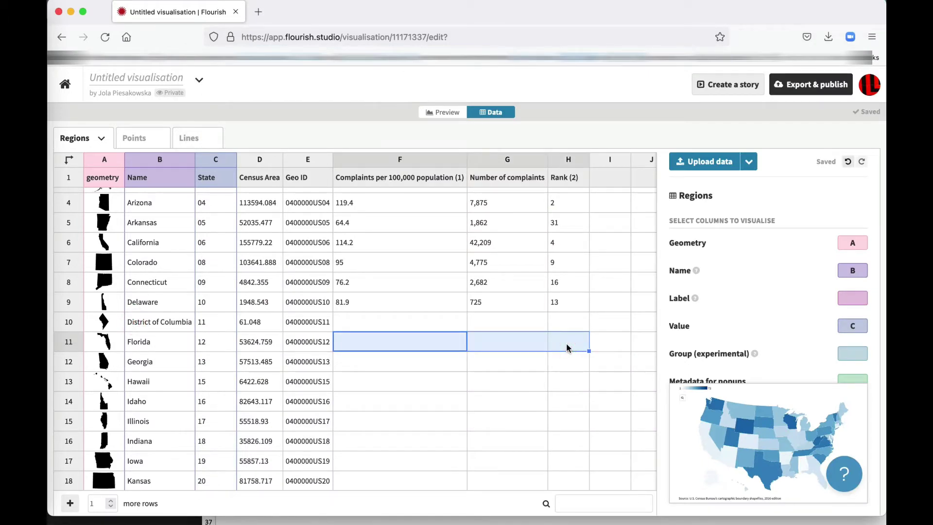
key(super+v)
scroll(566, 346, down, 5)
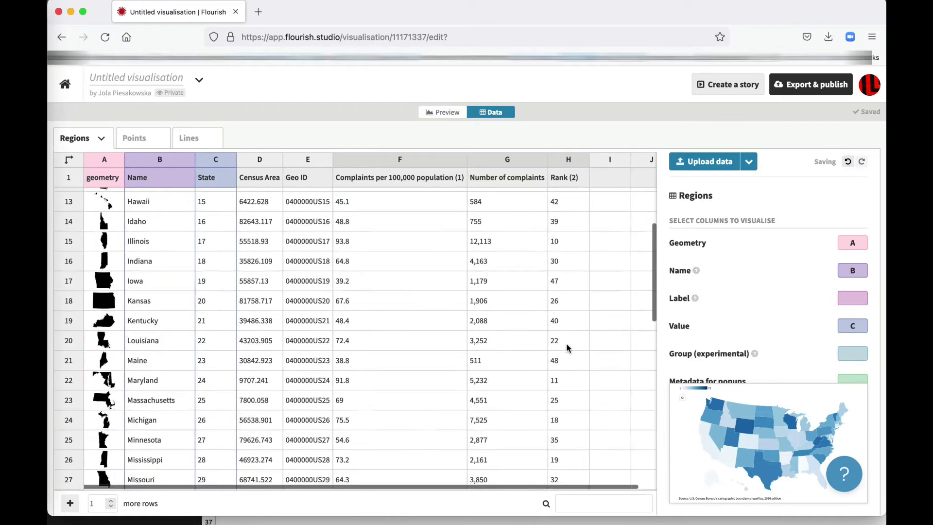
scroll(567, 342, down, 5)
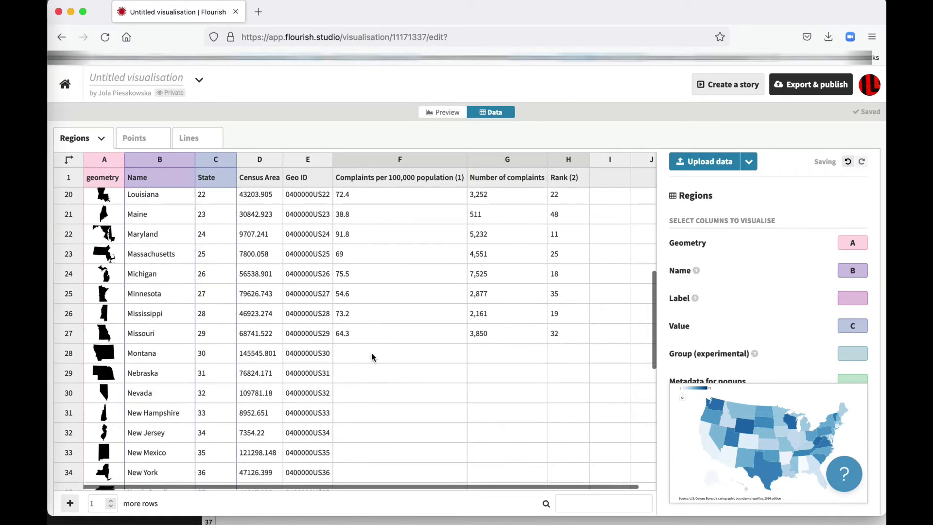
Copy the Montana–Wyoming figures (B13:D29) and paste them into Montana's row of the map data
click(372, 356)
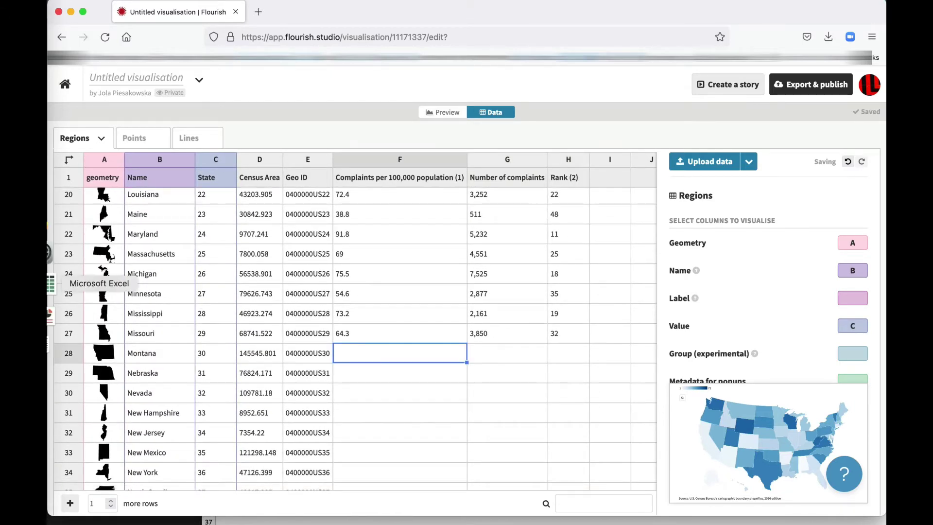
click(51, 283)
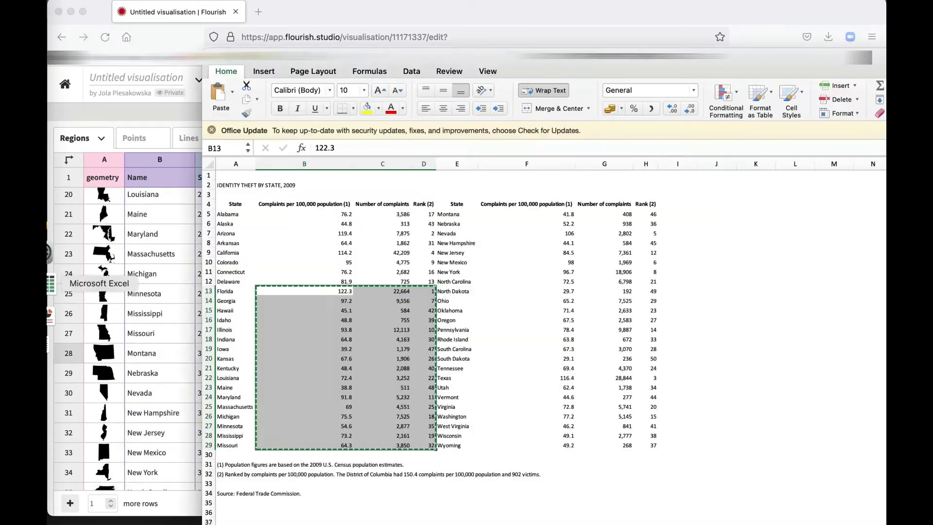
click(458, 212)
click(565, 215)
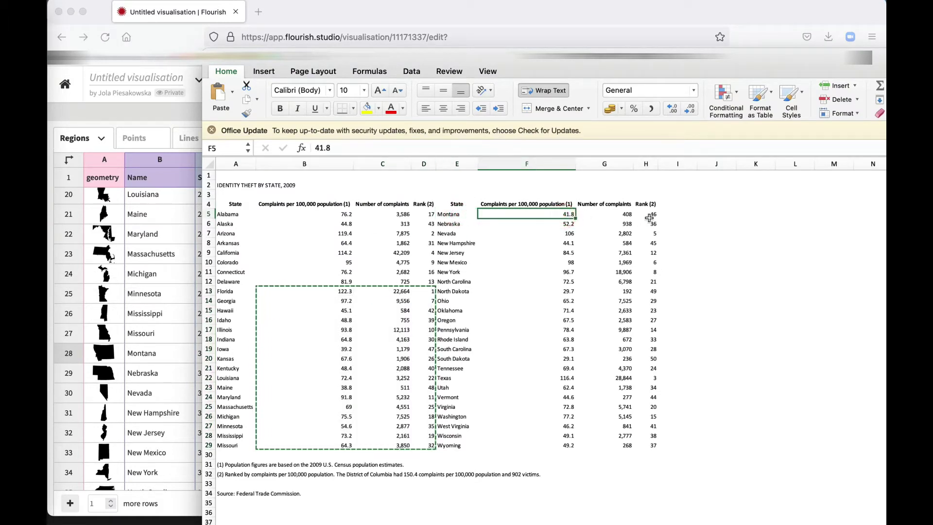
shift+click(654, 445)
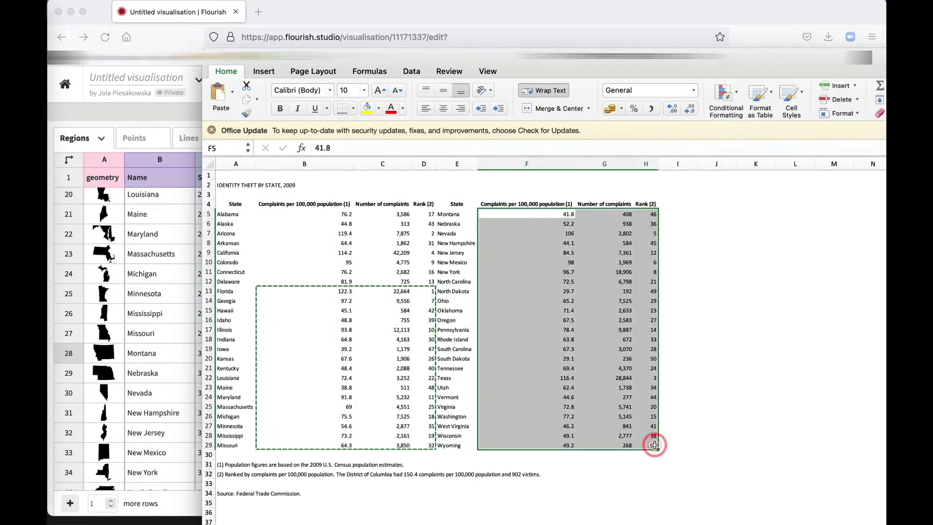
key(super+c)
click(178, 235)
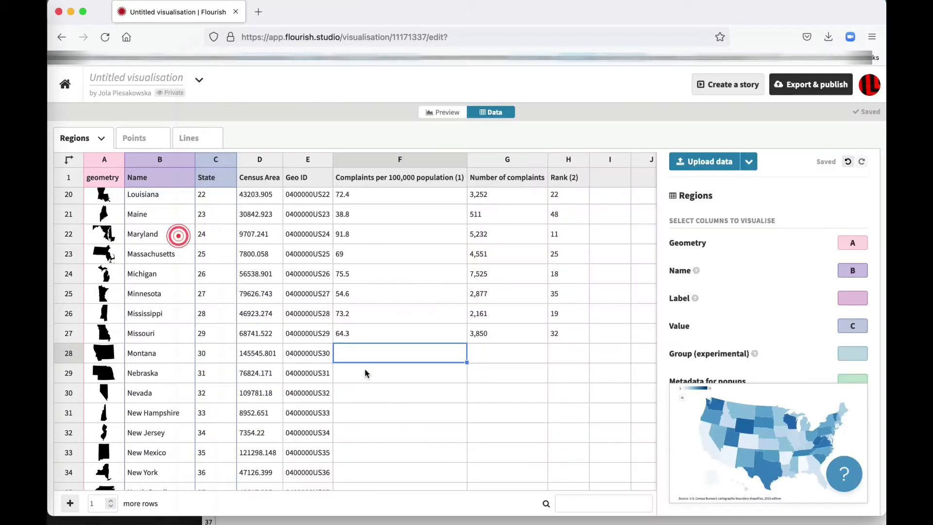
shift+click(487, 351)
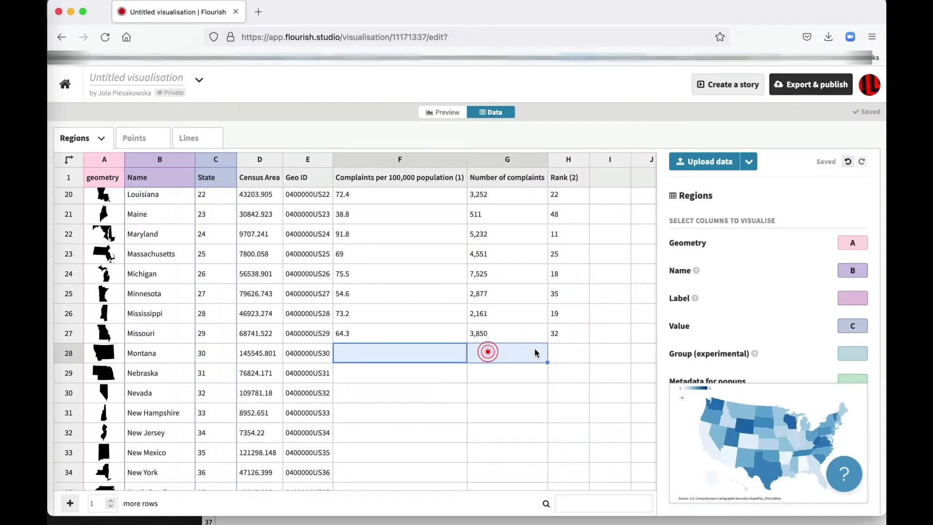
shift+click(559, 352)
key(super+v)
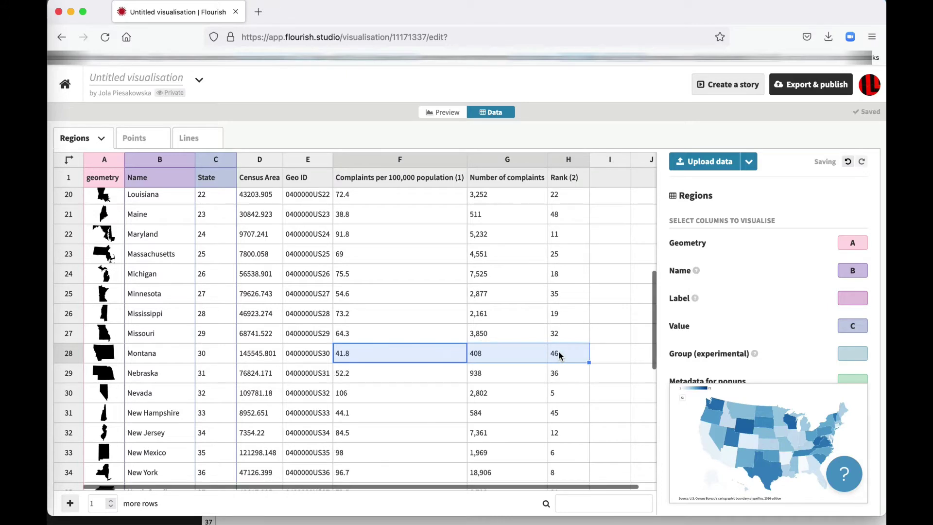
scroll(558, 354, down, 10)
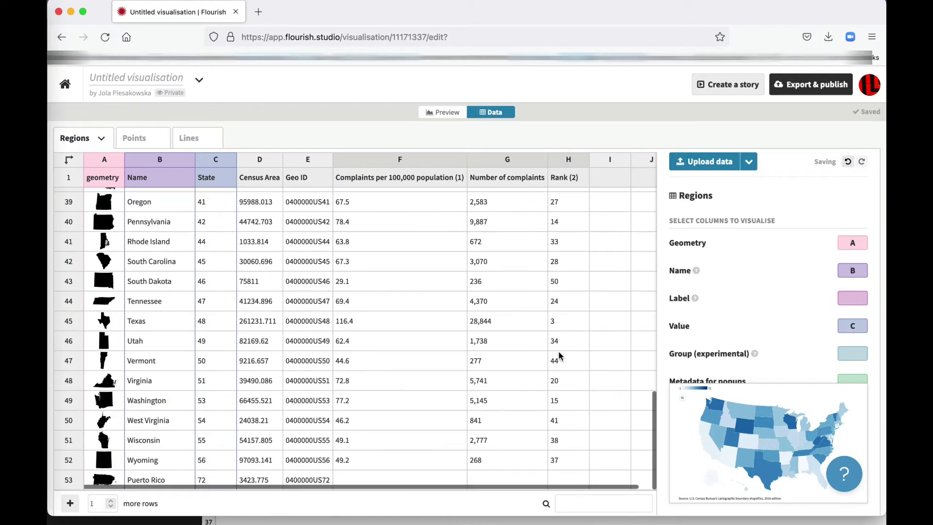
scroll(558, 350, right, 2)
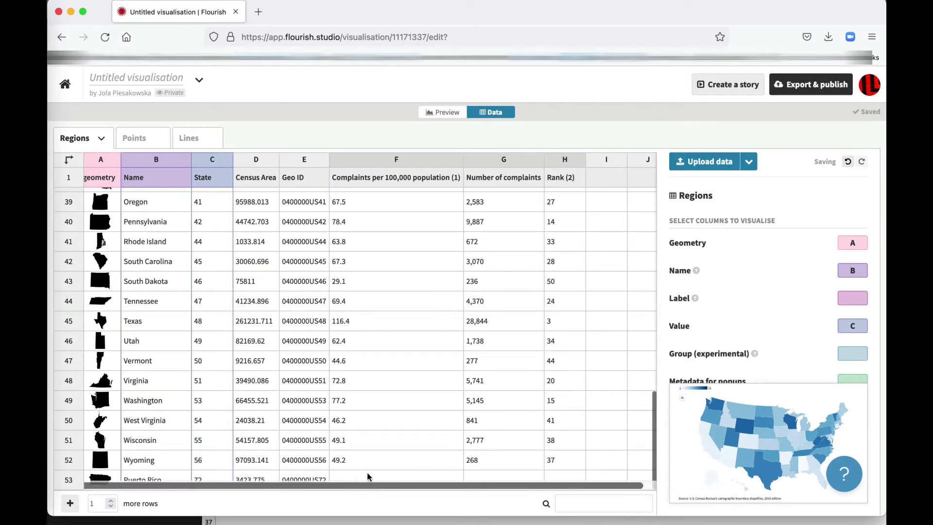
scroll(412, 479, up, 15)
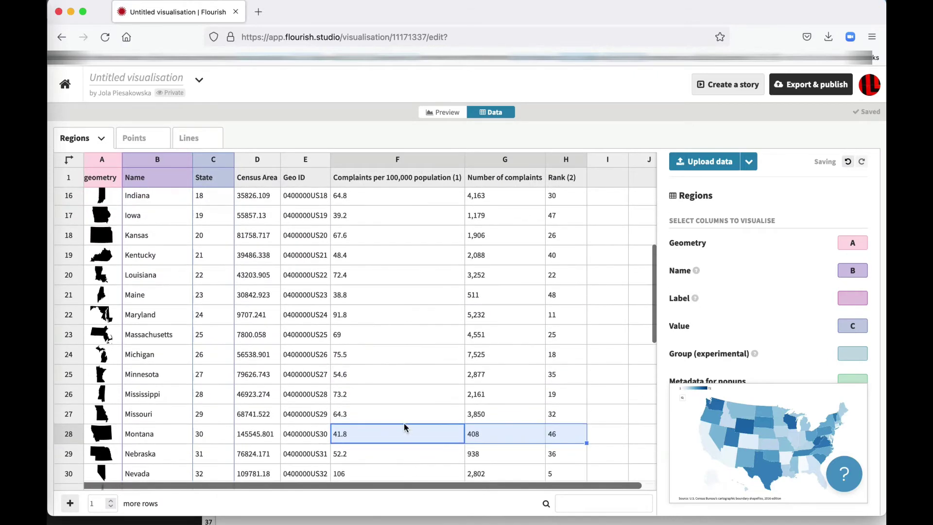
scroll(404, 427, up, 2)
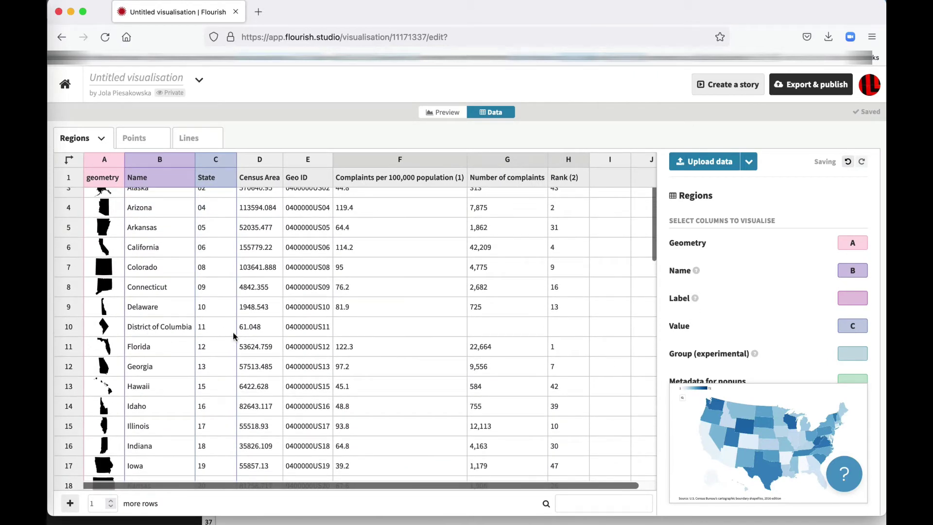
scroll(556, 333, up, 1)
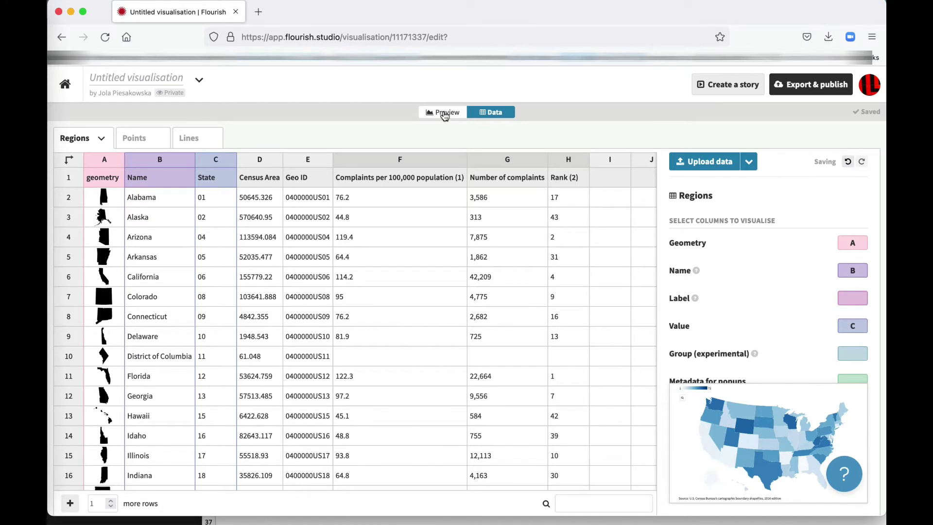
click(444, 113)
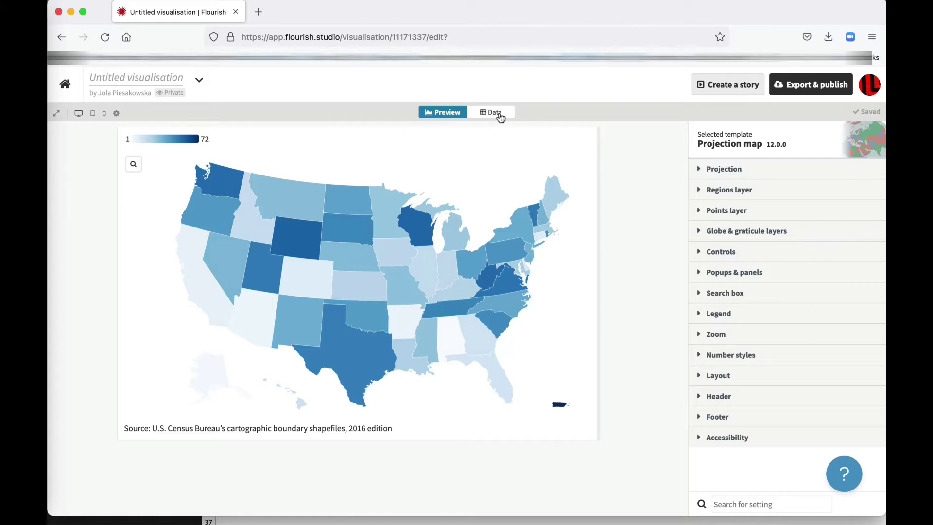
click(498, 115)
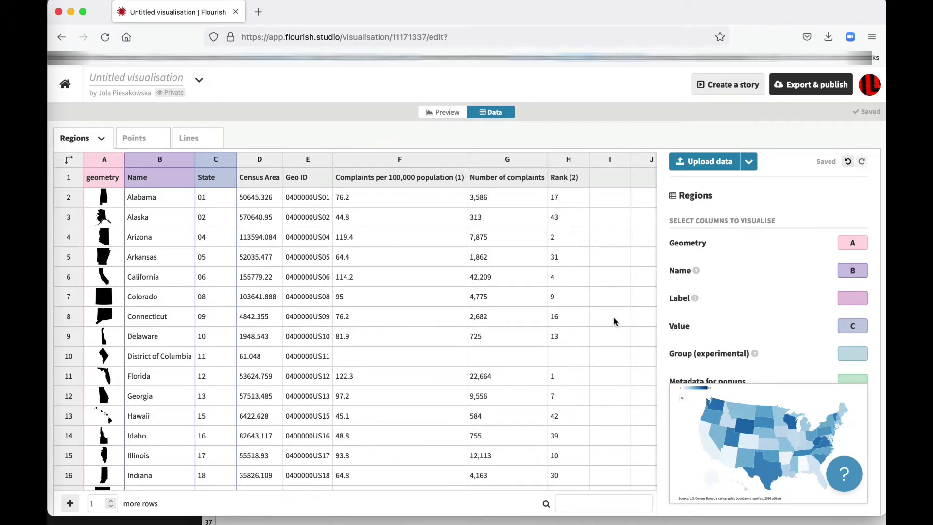
Rename the H1 column header from 'Rank (2)' to 'Rank'
click(578, 178)
double_click(580, 177)
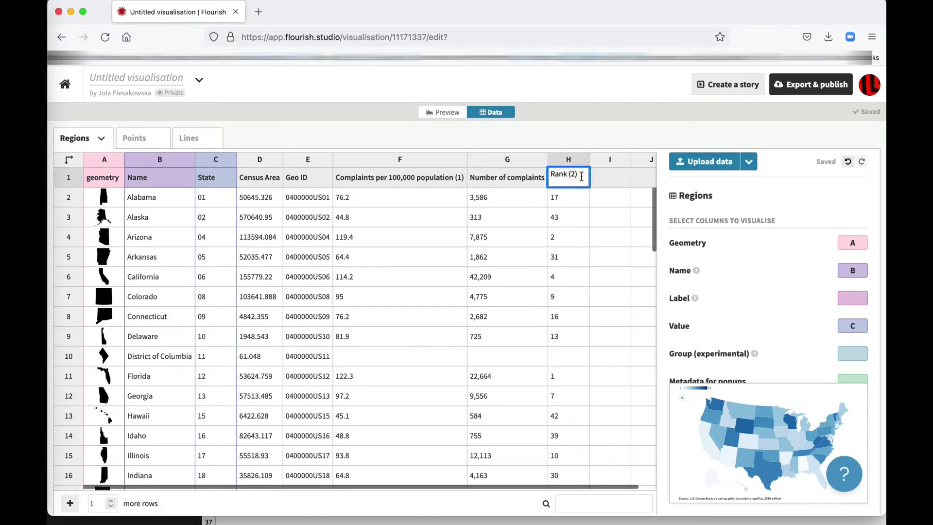
key(Return)
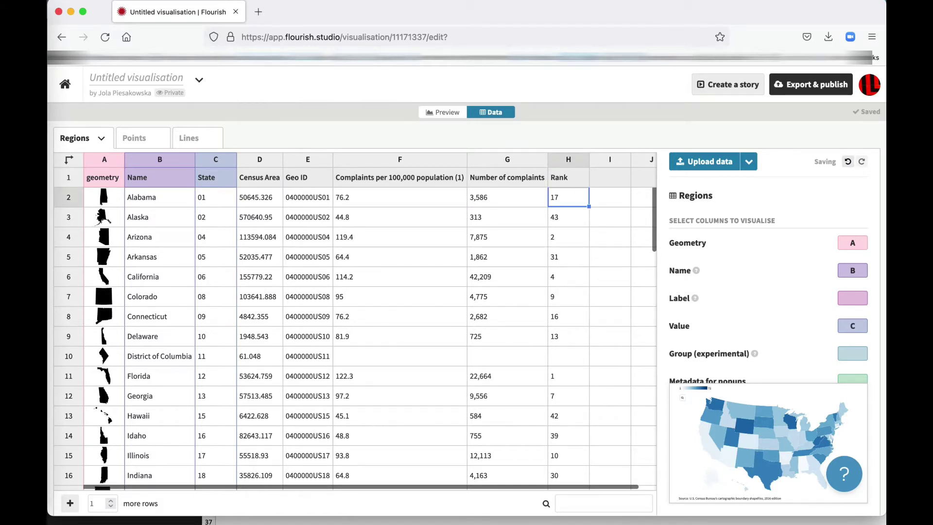
click(563, 181)
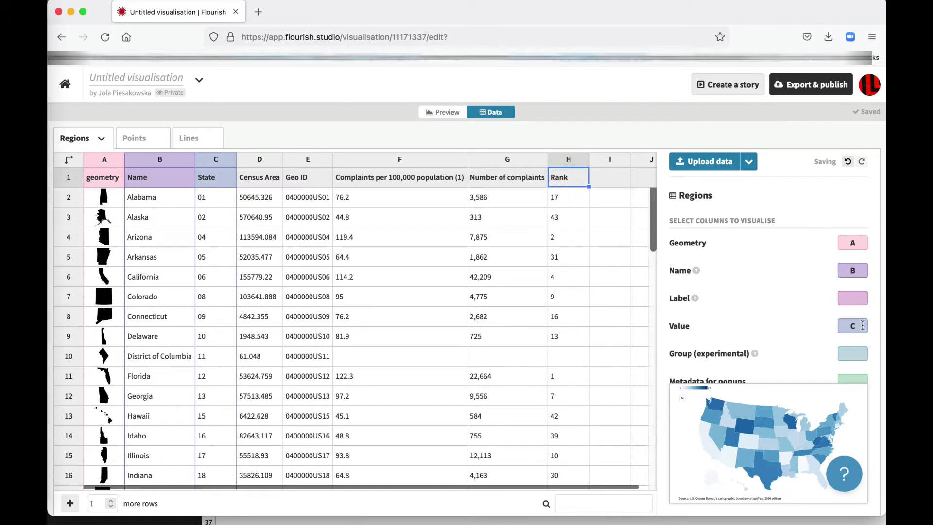
Bind the map Value to column H and show the map preview
click(853, 326)
text(H)
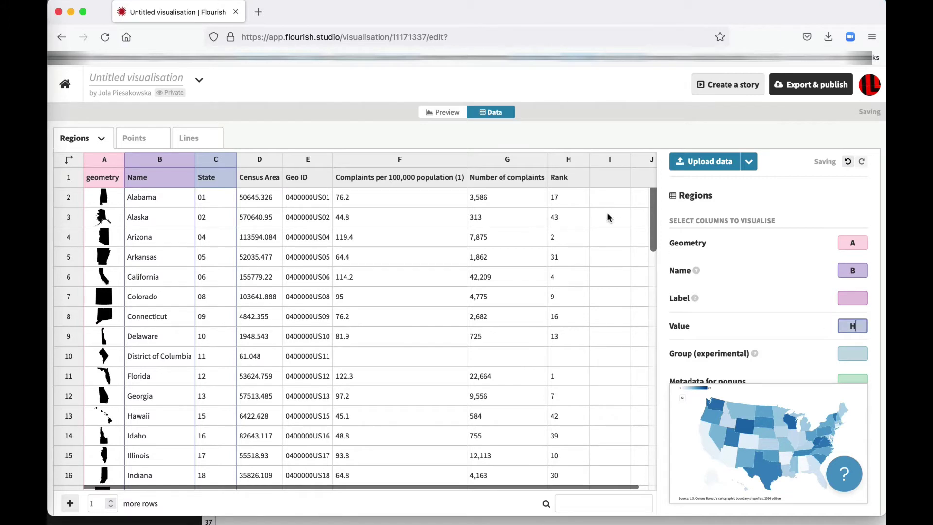
click(450, 114)
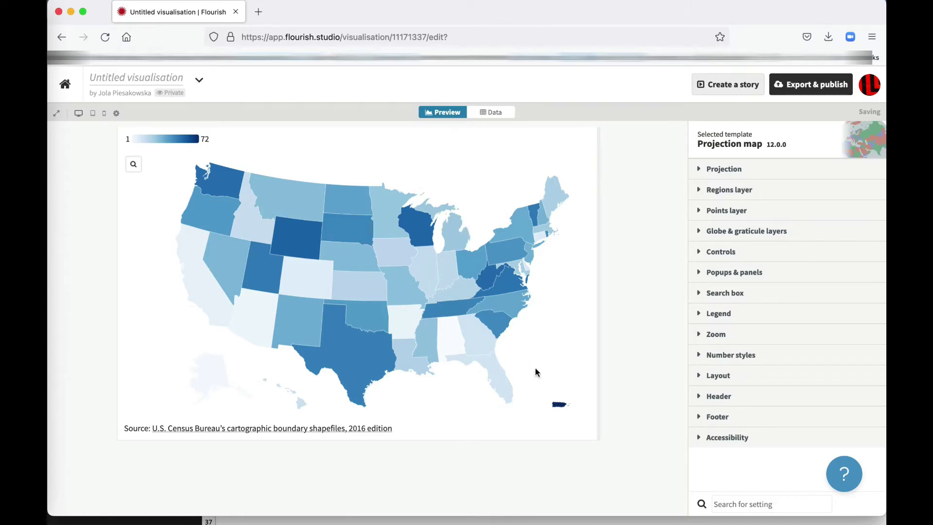
Confirm Florida shows Rank 1 on the 1–50 scale and expand the Regions layer settings
mouse_move(504, 386)
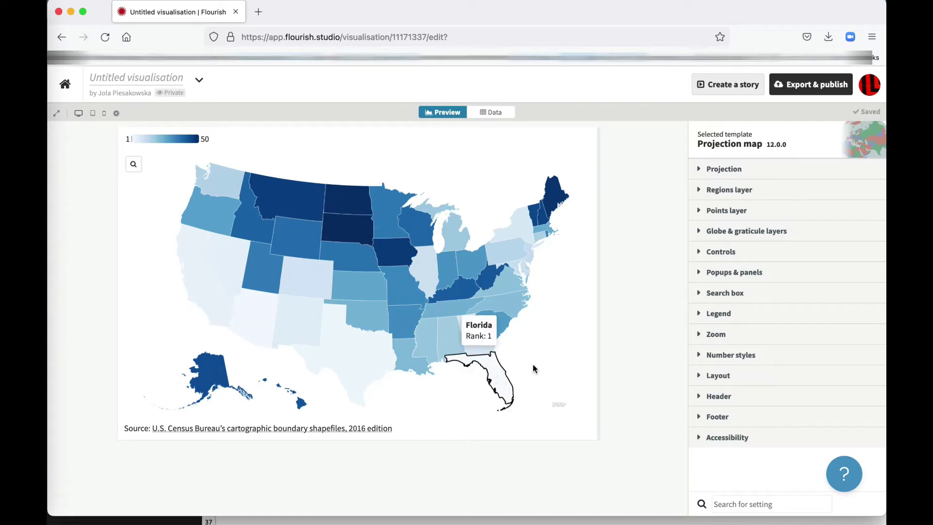
click(700, 194)
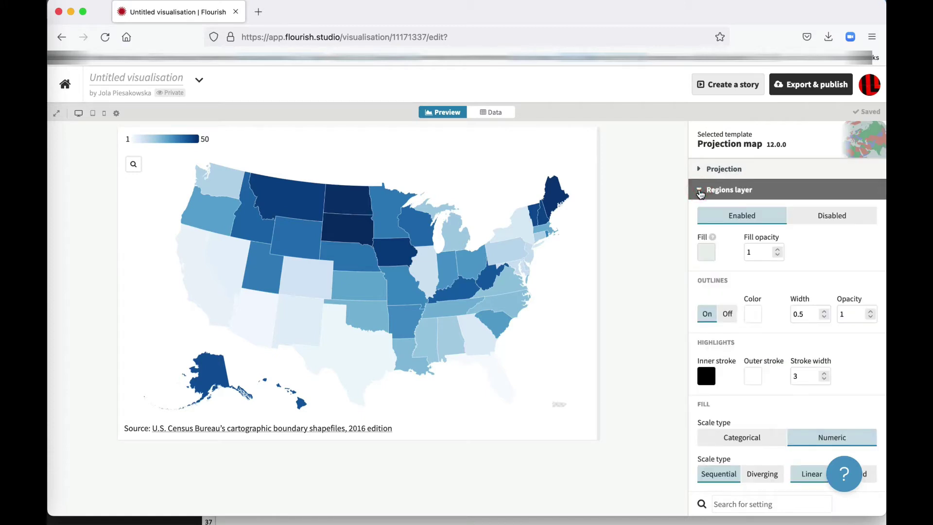
Set the Regions layer fill colour to Strawberry pink from the colour picker
click(707, 254)
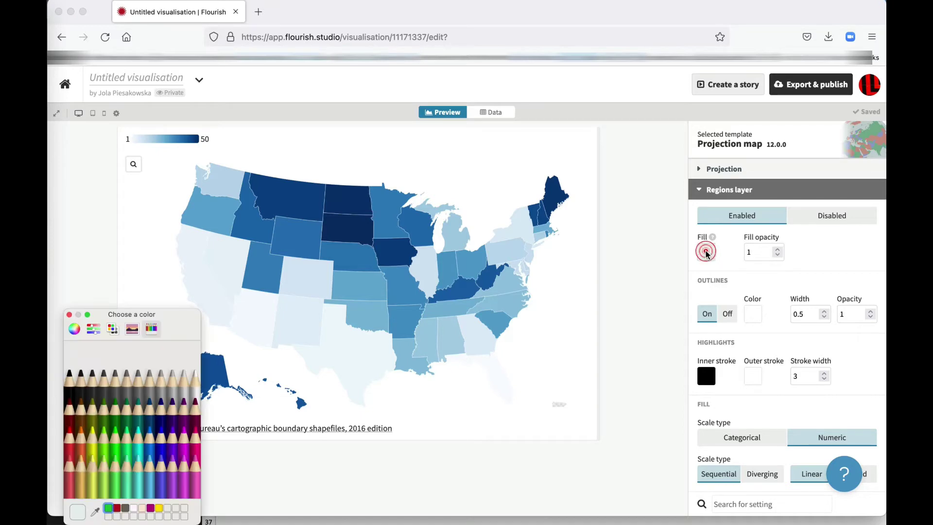
click(195, 445)
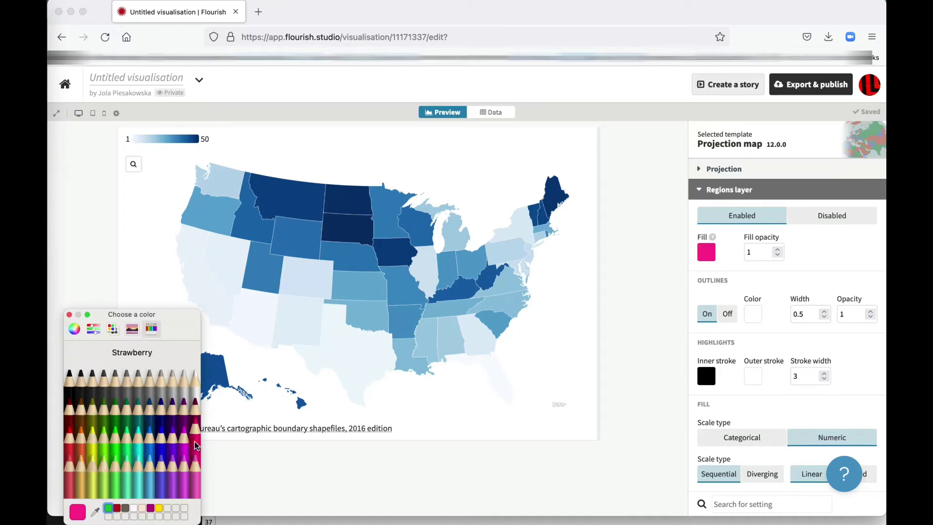
click(69, 315)
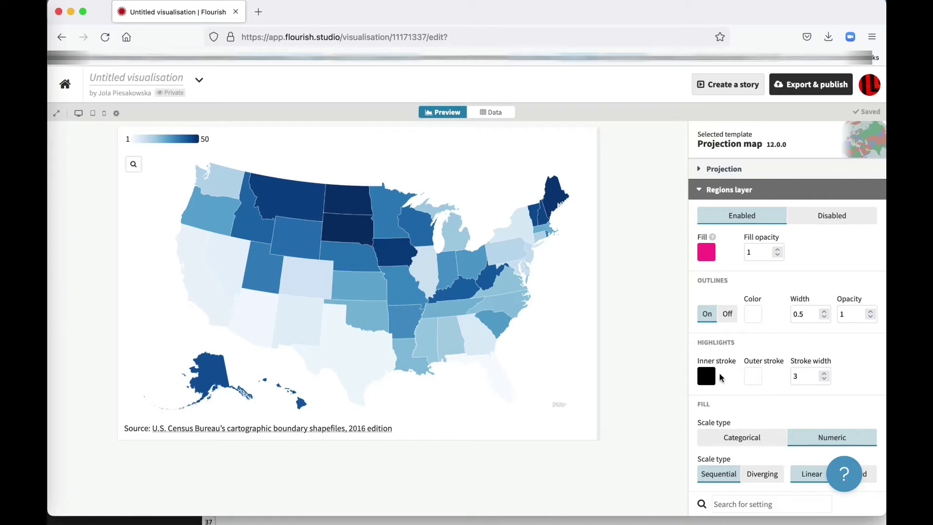
scroll(730, 340, down, 5)
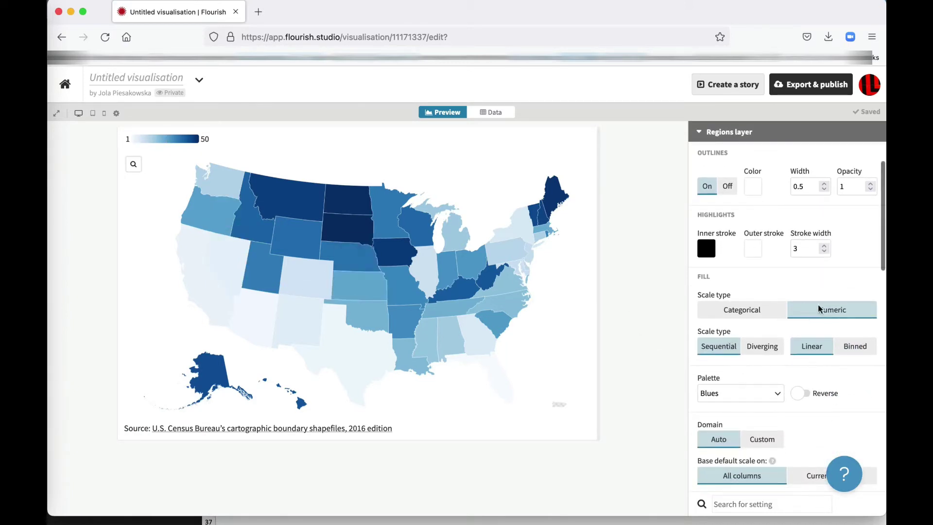
click(763, 311)
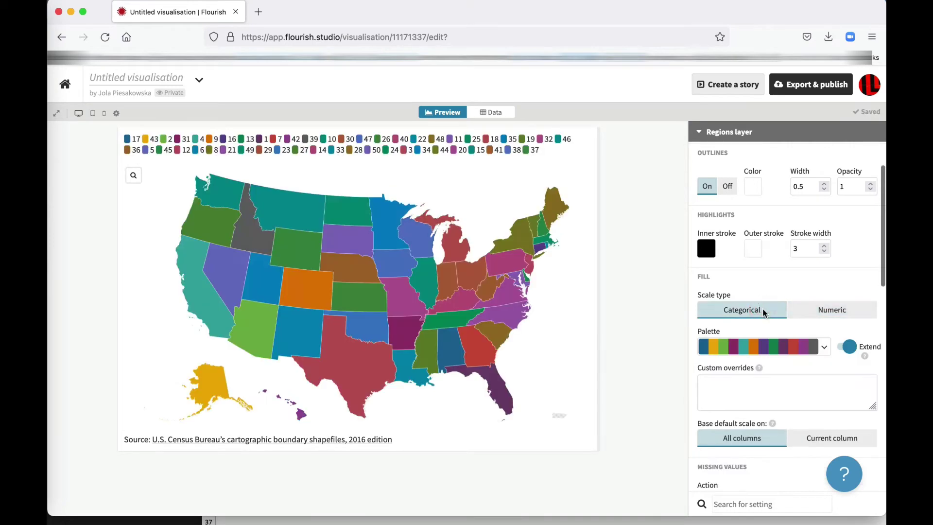
click(824, 310)
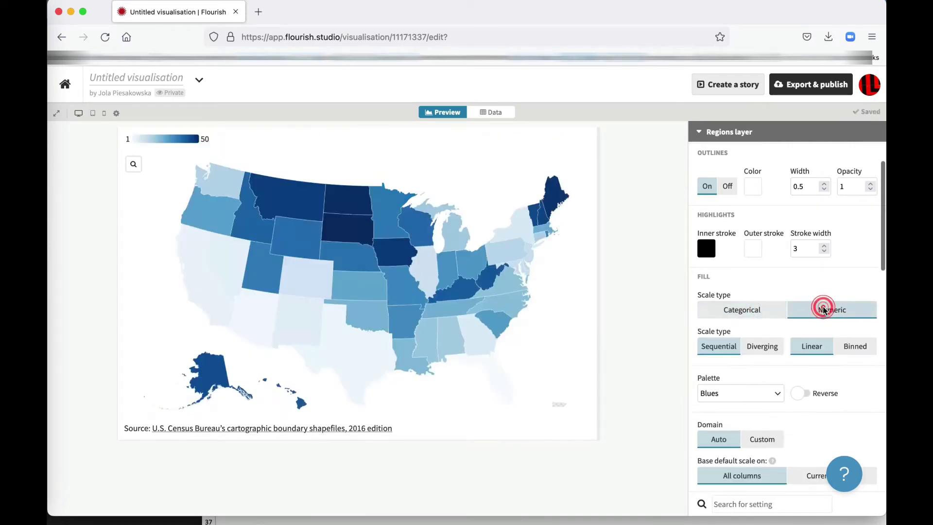
scroll(761, 365, down, 1)
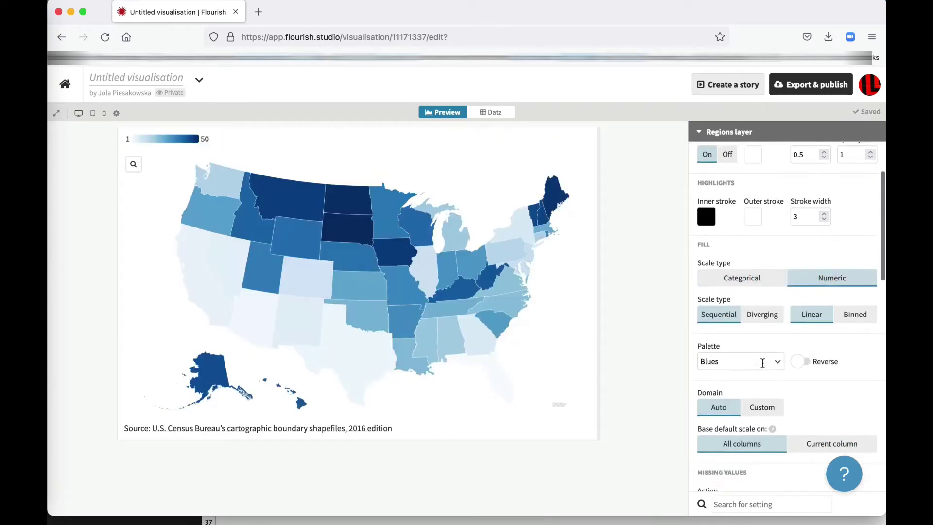
click(764, 316)
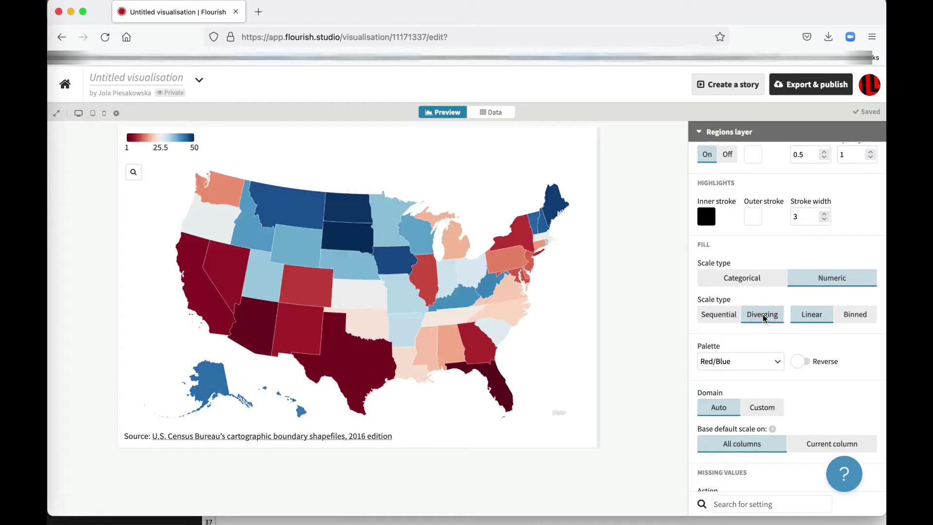
click(724, 315)
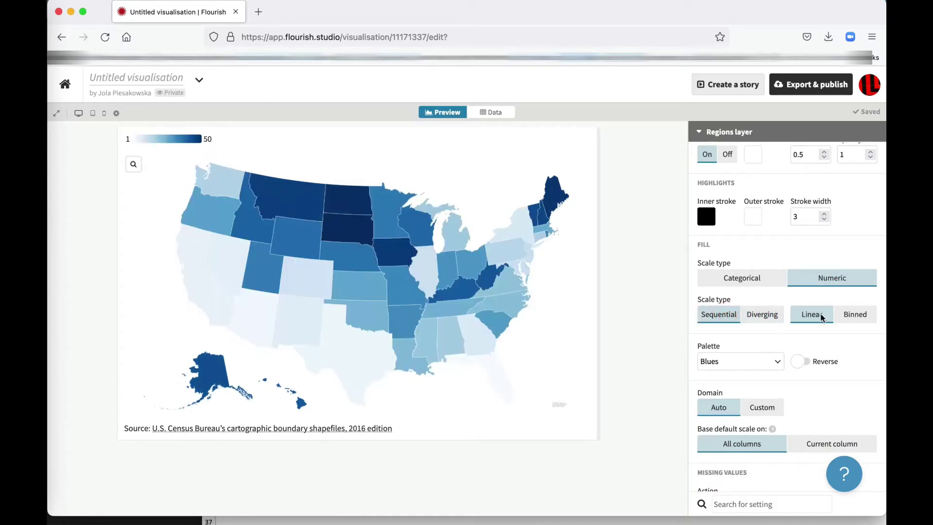
scroll(812, 330, down, 1)
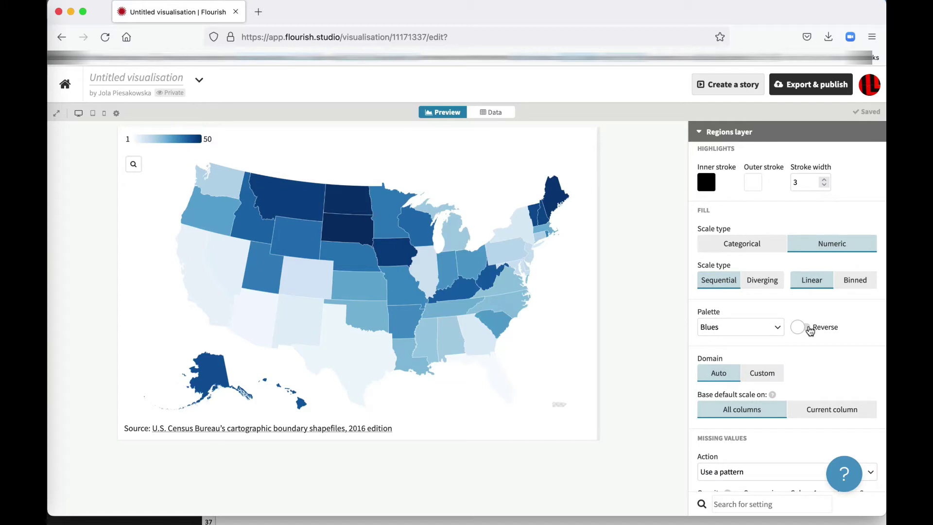
click(808, 332)
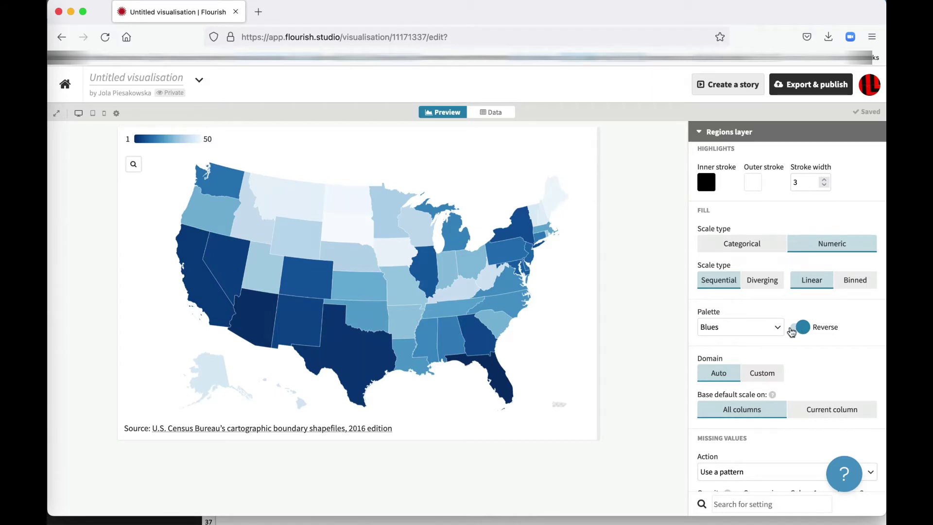
click(794, 331)
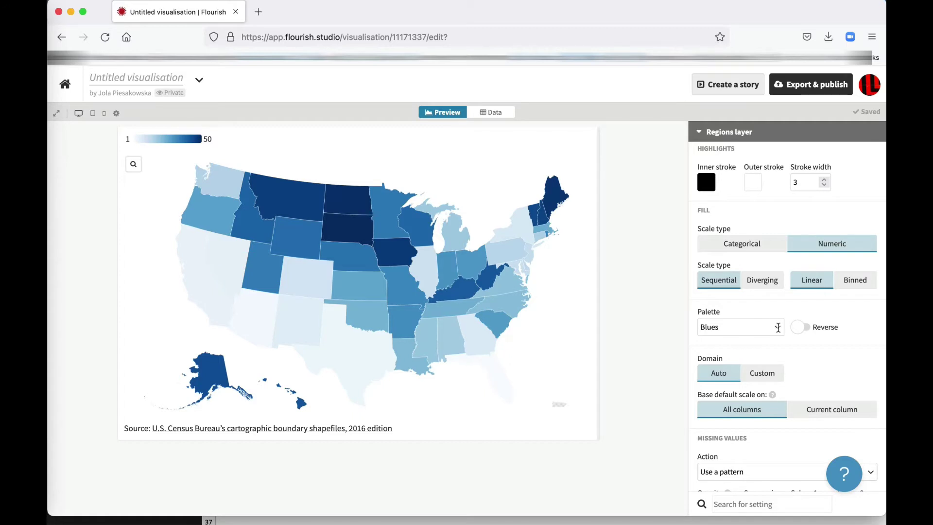
Apply the Oranges palette reversed, with a Binned scale of 4 fixed-width bins
click(778, 328)
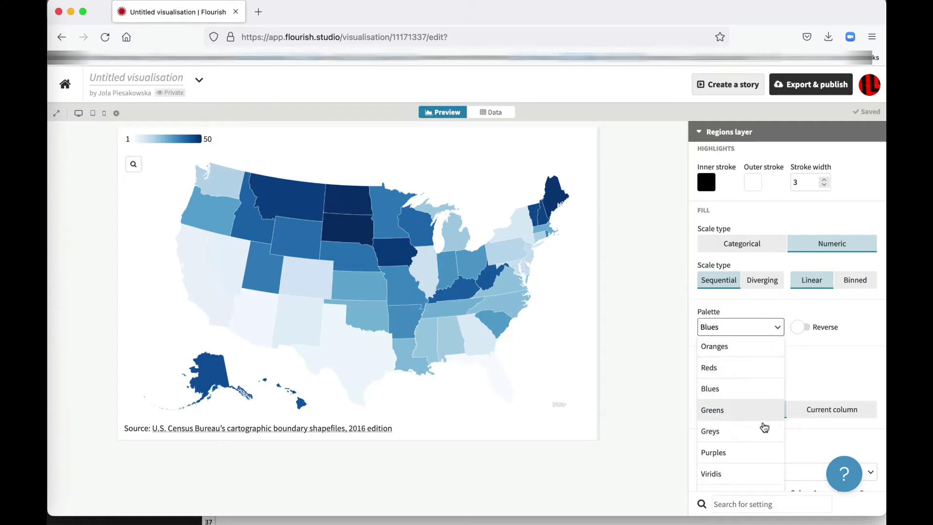
scroll(764, 440, down, 2)
scroll(764, 444, up, 2)
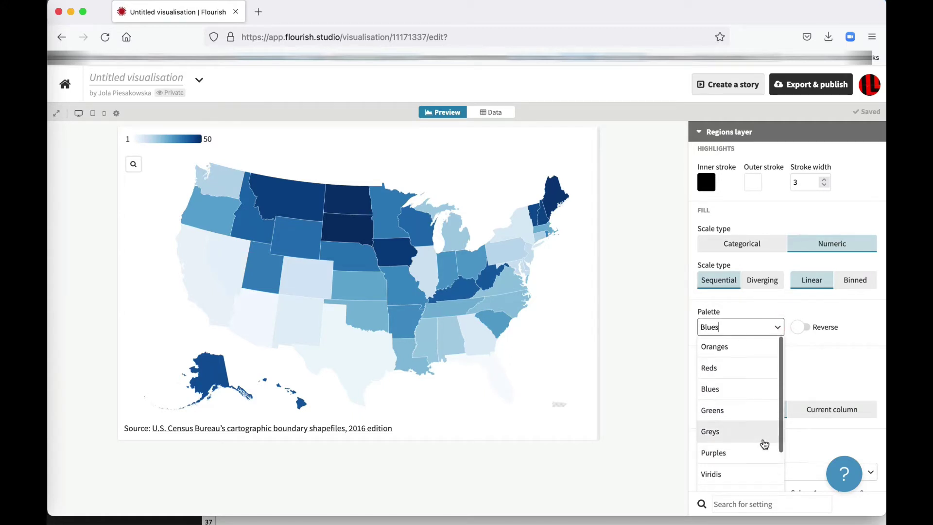
click(761, 347)
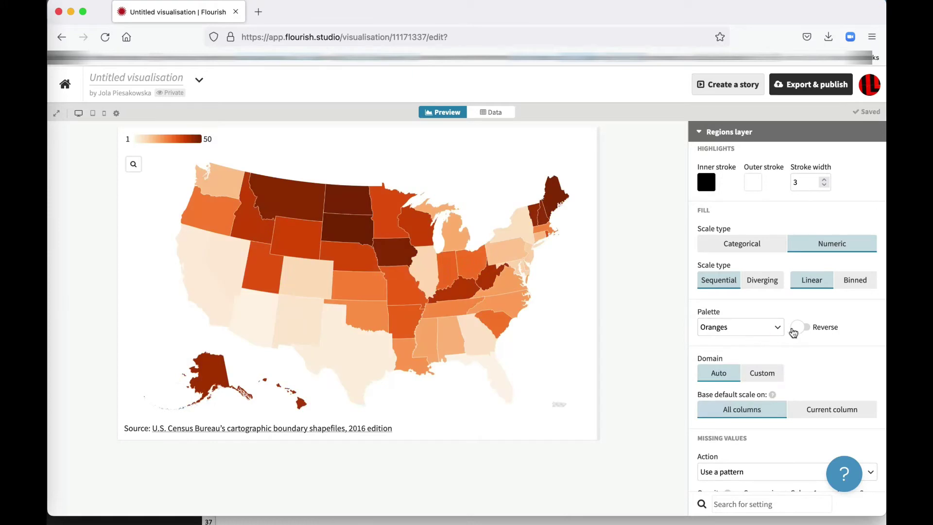
click(810, 332)
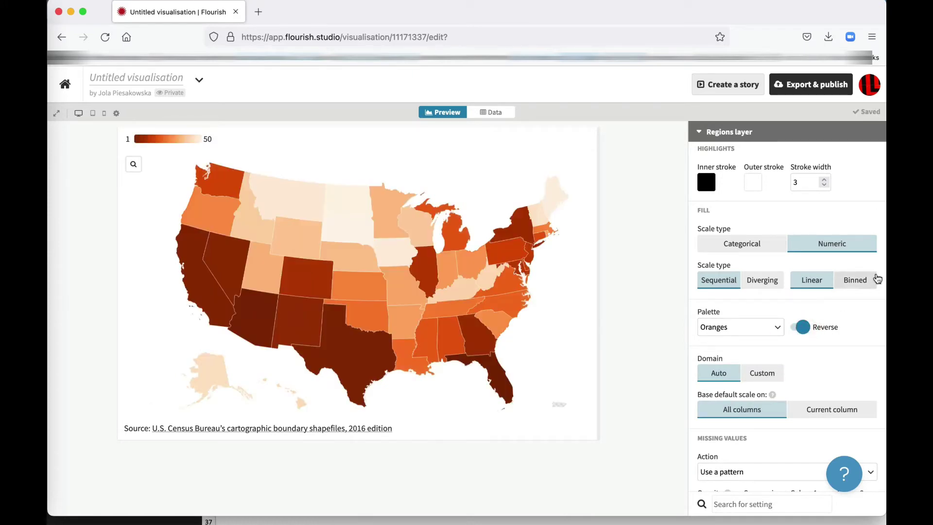
click(861, 280)
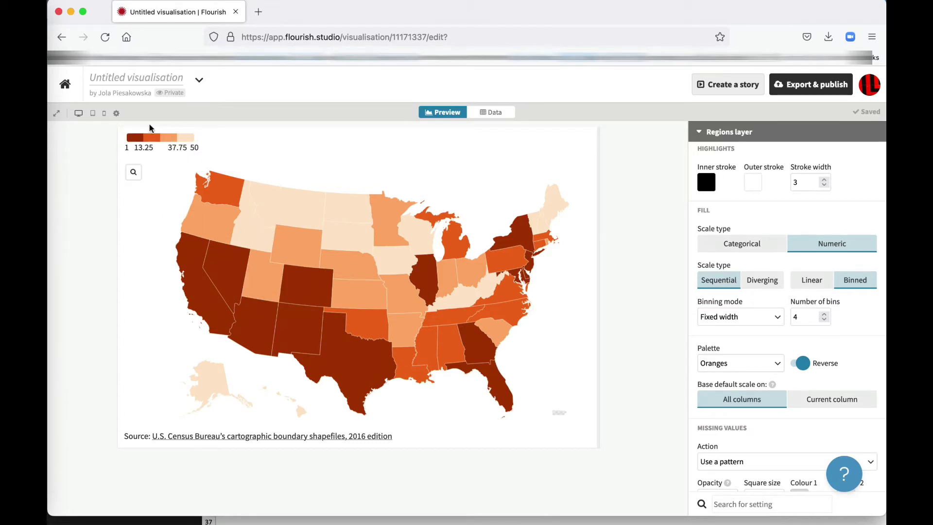
Reduce the number of bins from 4 to 1, giving every state a flat orange fill
click(824, 320)
click(824, 320)
click(824, 320)
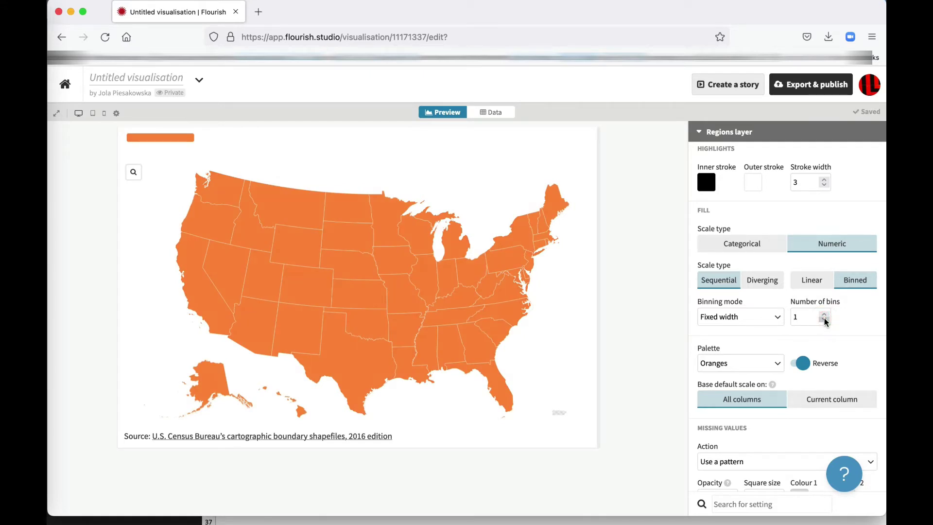
scroll(763, 312, down, 3)
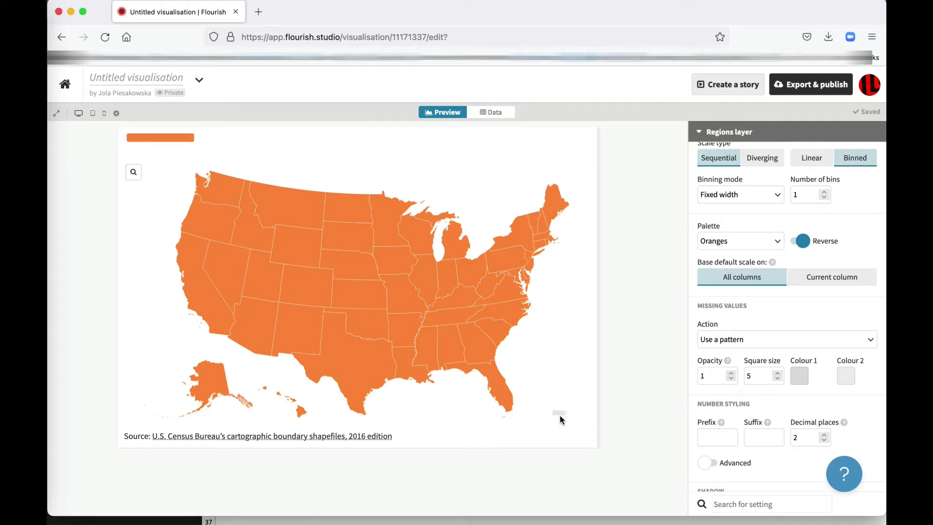
Set the missing-values action to Use Fill colour
click(870, 340)
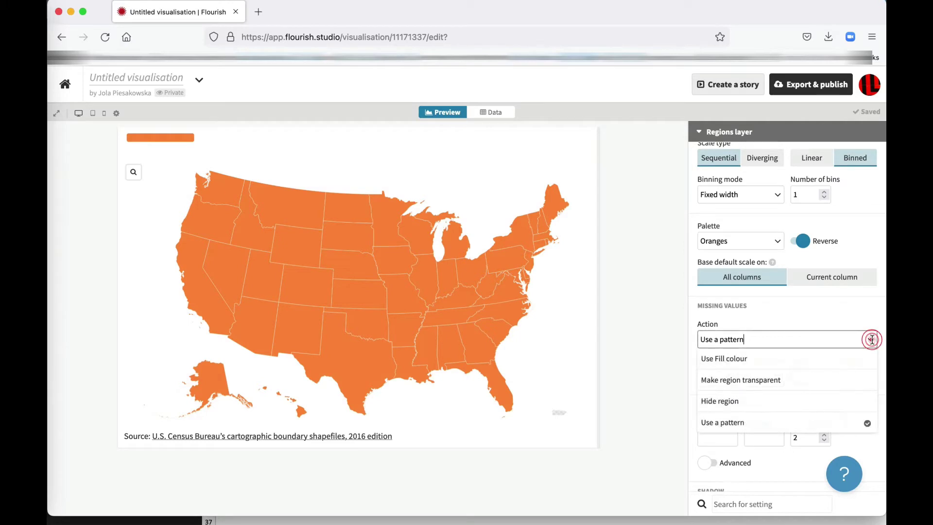
click(798, 365)
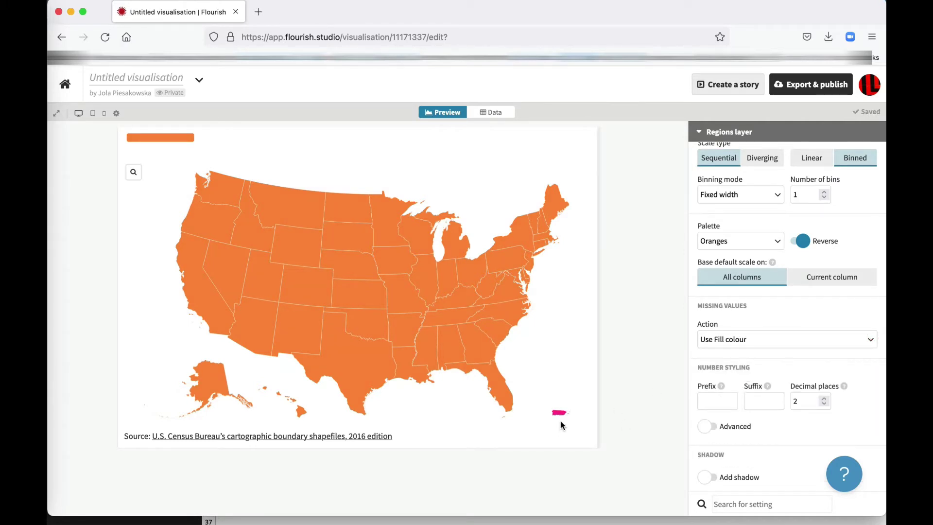
scroll(741, 293, up, 8)
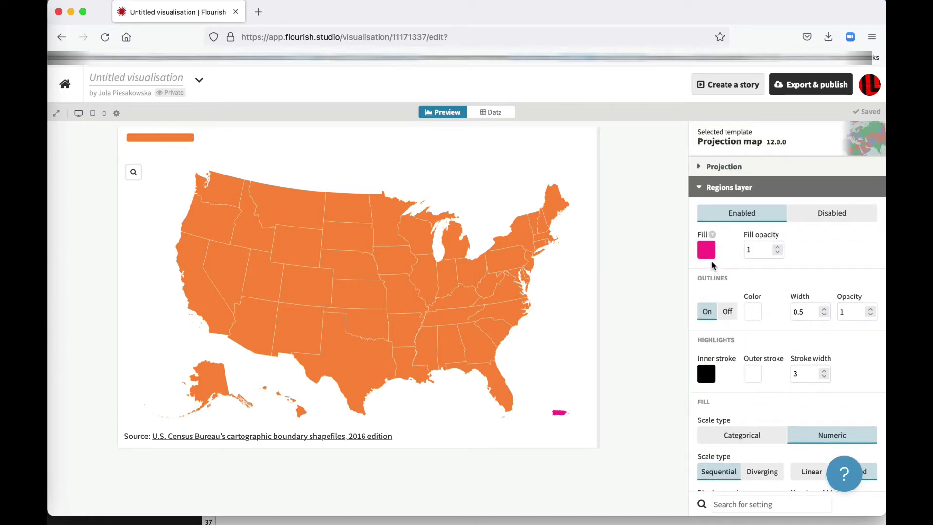
Change the regions fill colour to the grey Tin pencil
click(706, 250)
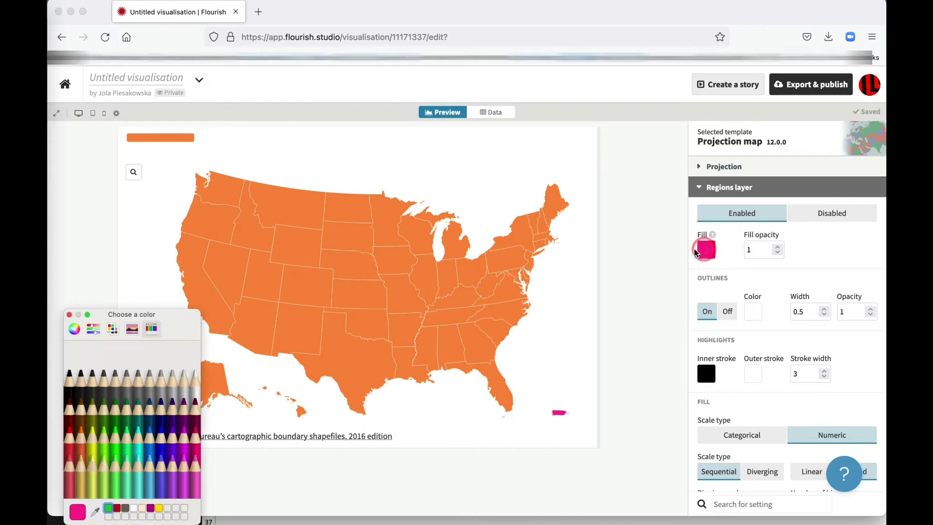
click(131, 388)
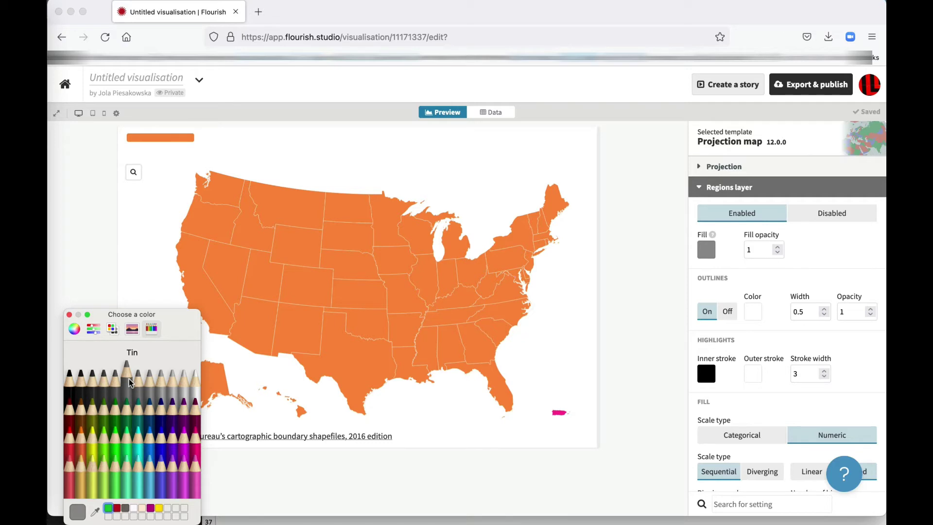
click(69, 315)
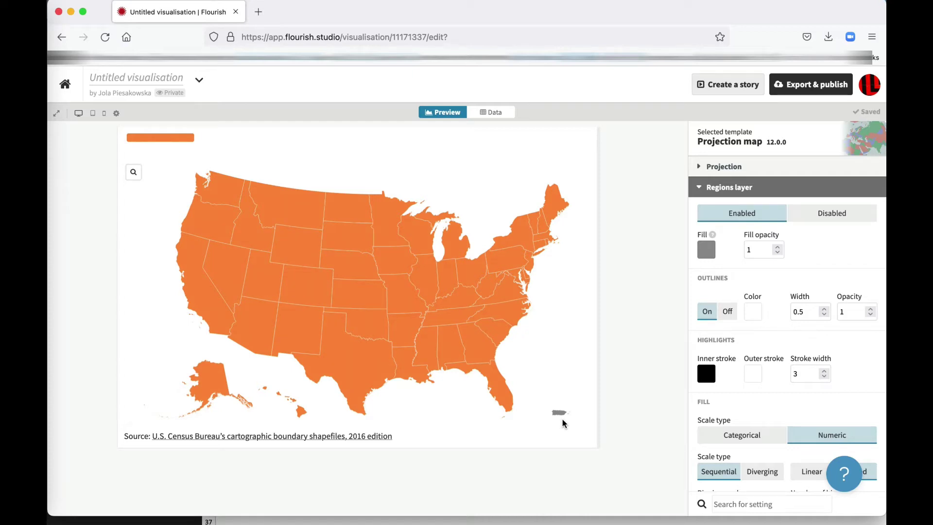
scroll(562, 424, down, 5)
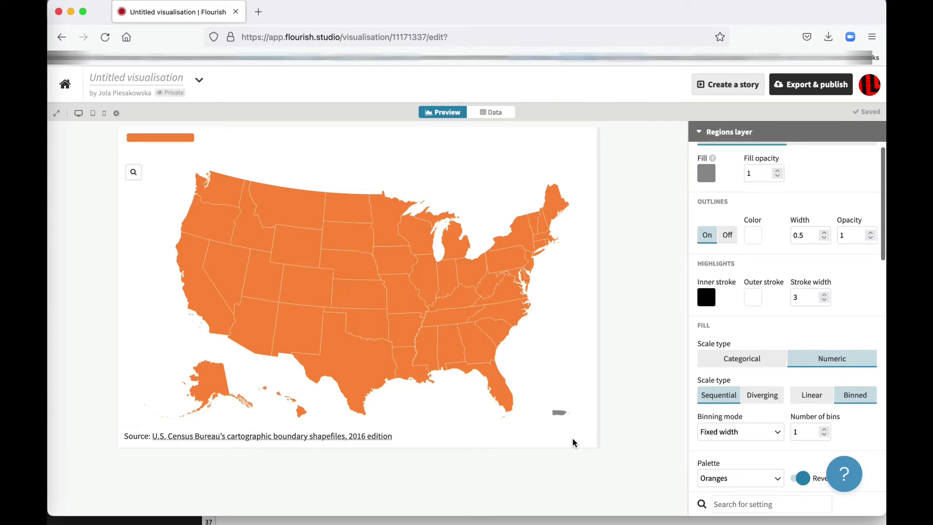
scroll(711, 248, up, 5)
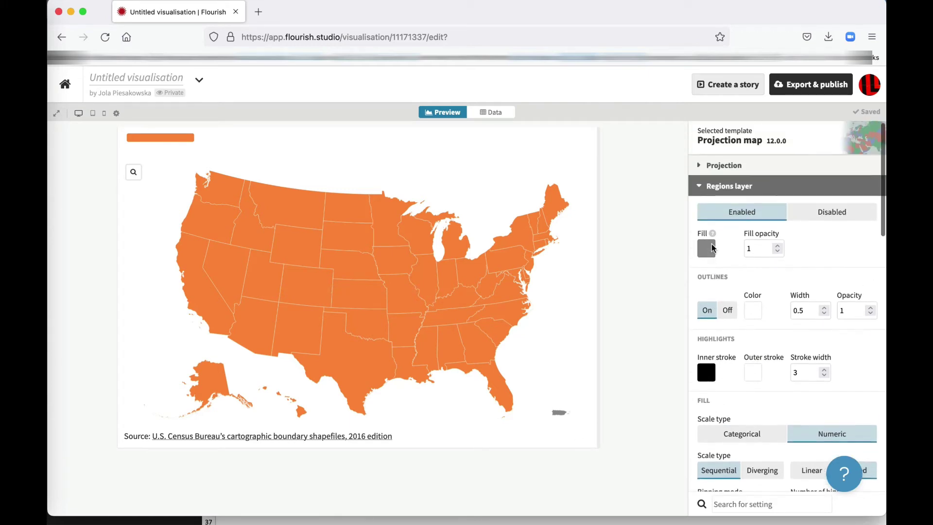
Collapse the Regions layer, Globe & graticule layers and Controls settings sections
click(700, 189)
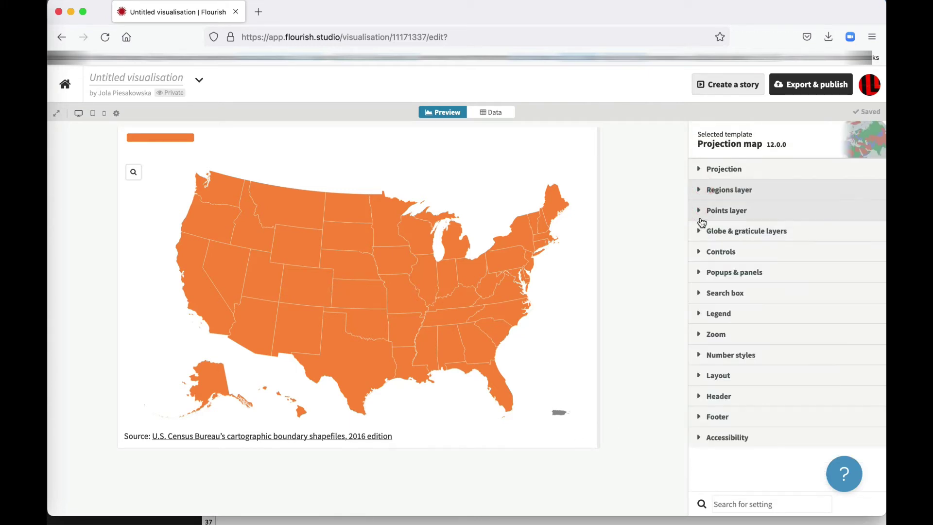
click(699, 233)
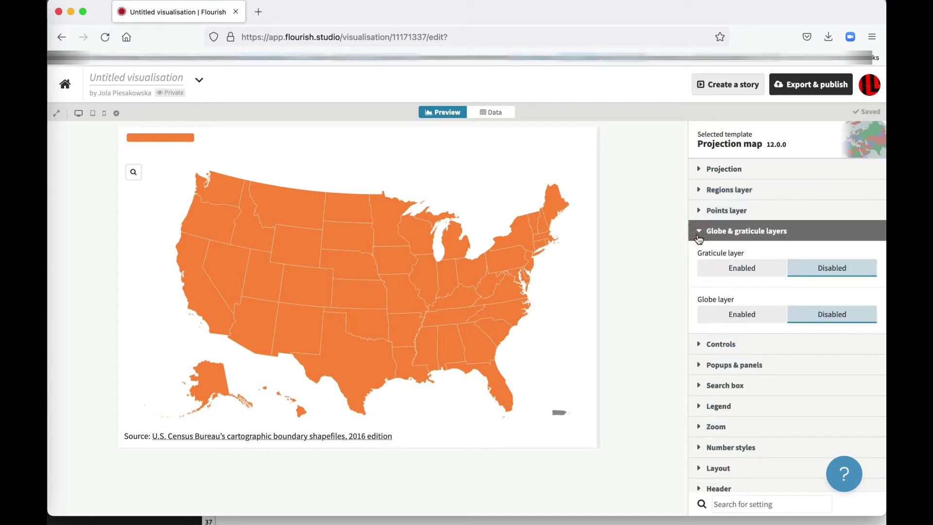
click(699, 237)
click(699, 253)
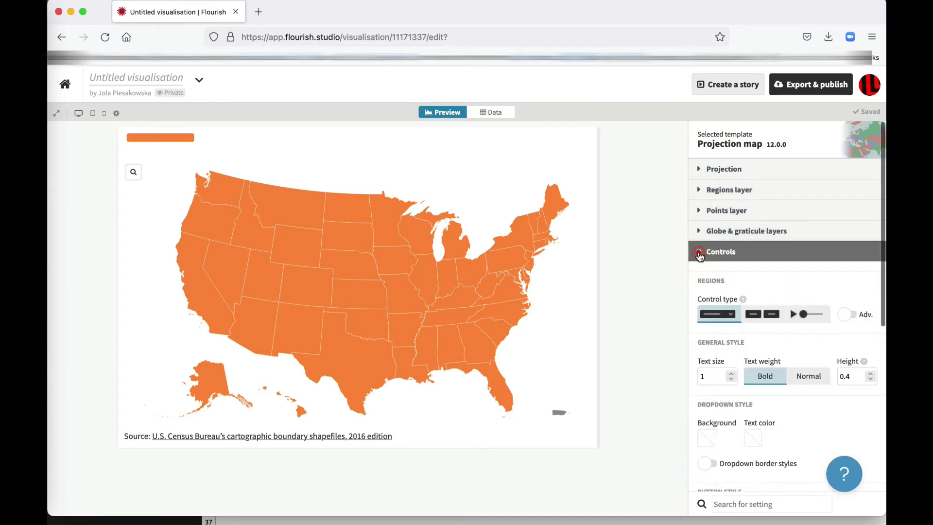
click(698, 253)
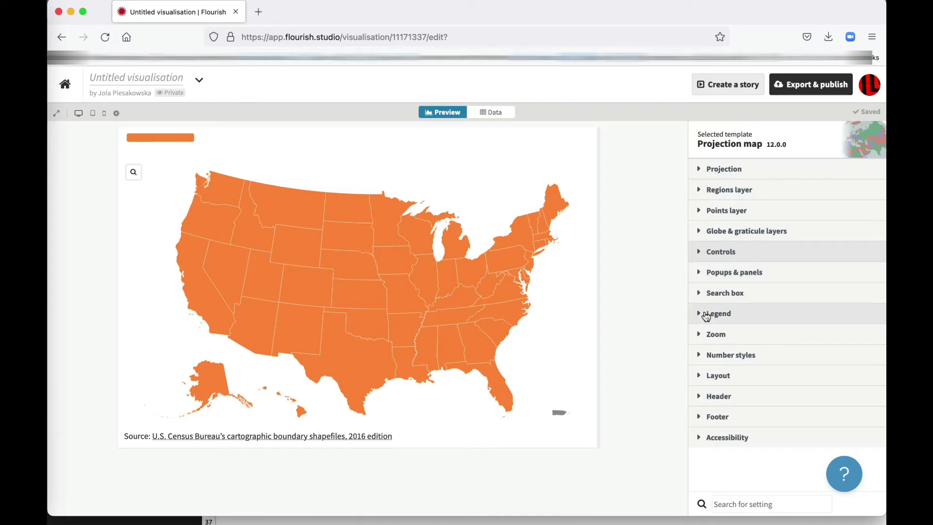
Give the map legend the custom title 'Rank', then switch to the Excel spreadsheet
click(705, 315)
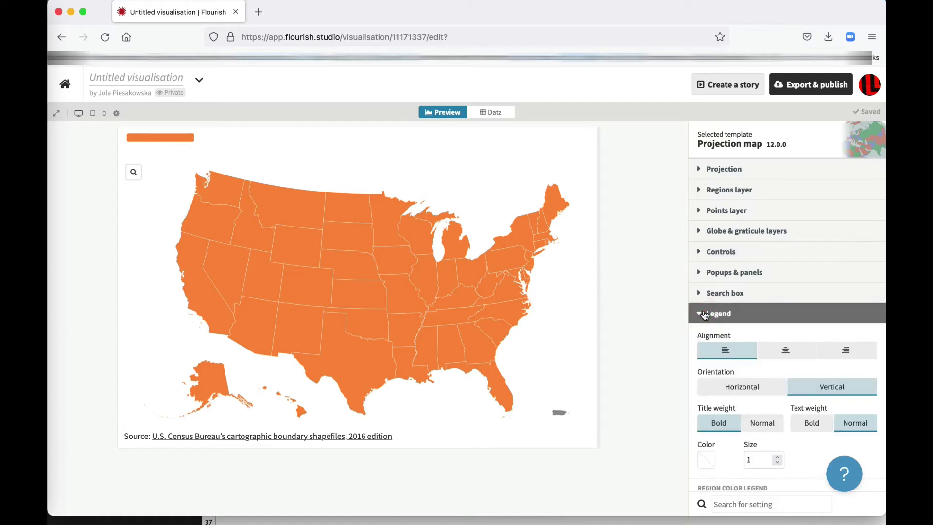
scroll(750, 399, down, 2)
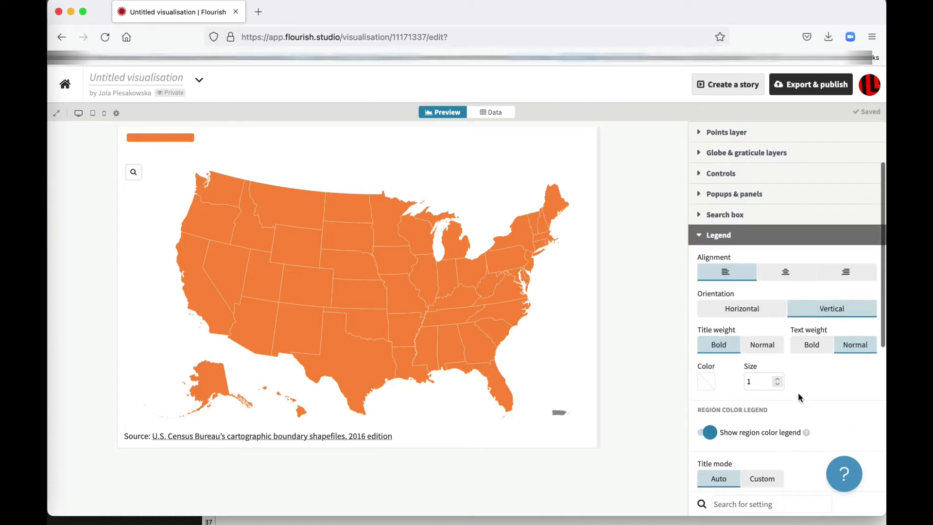
scroll(798, 396, down, 3)
scroll(799, 397, down, 1)
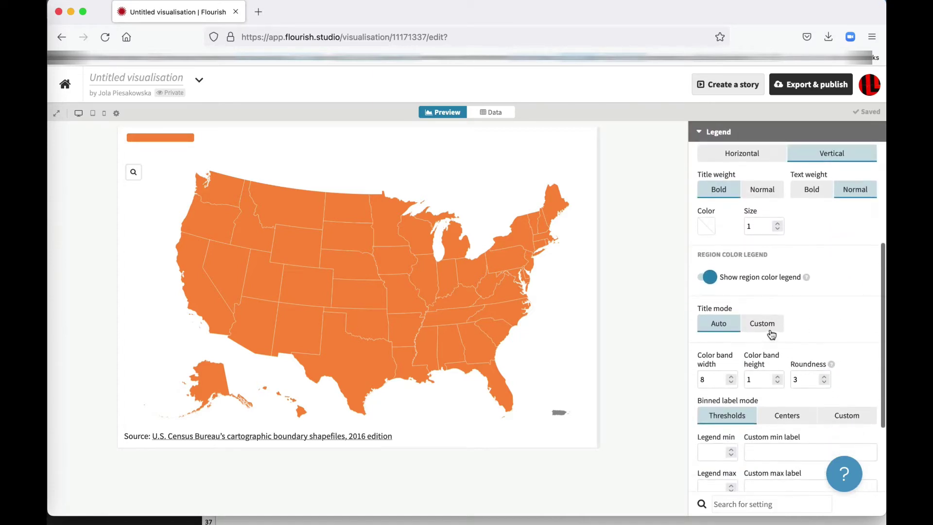
click(762, 323)
click(823, 324)
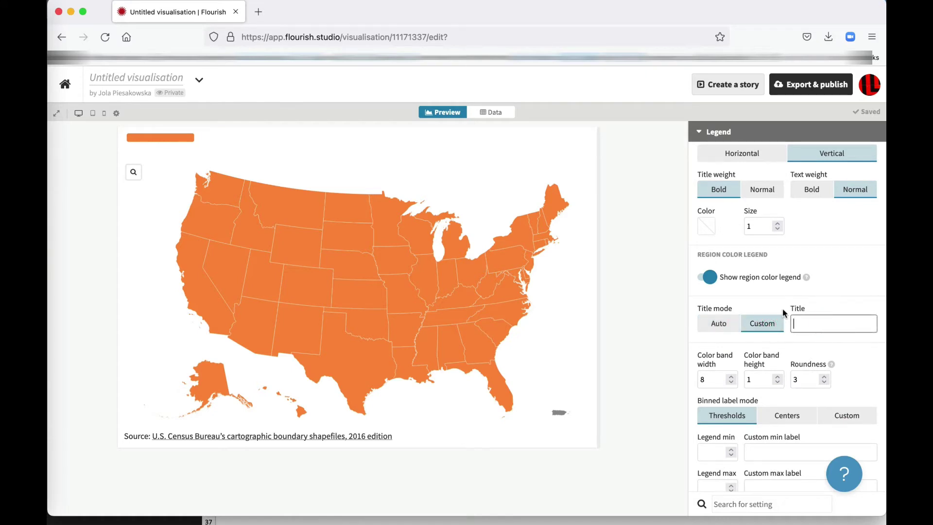
text(Rank)
click(838, 307)
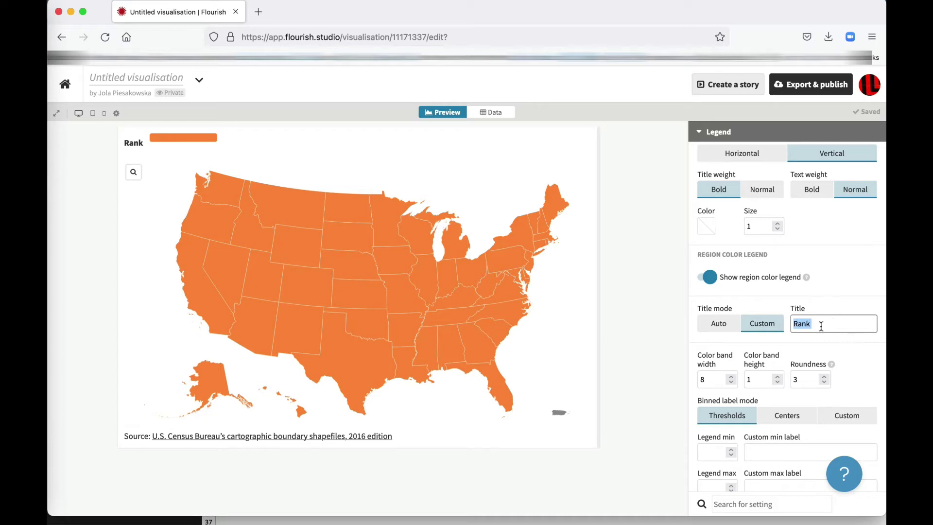
scroll(838, 358, up, 1)
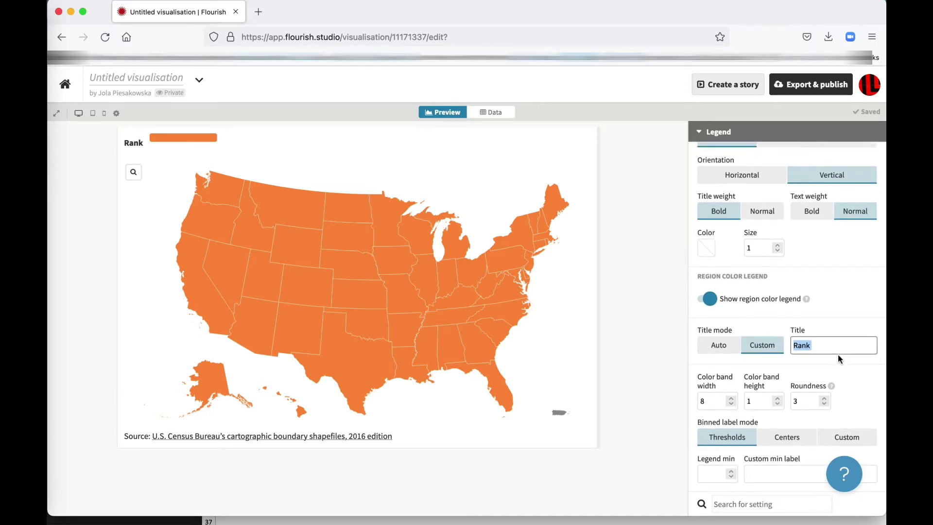
click(51, 285)
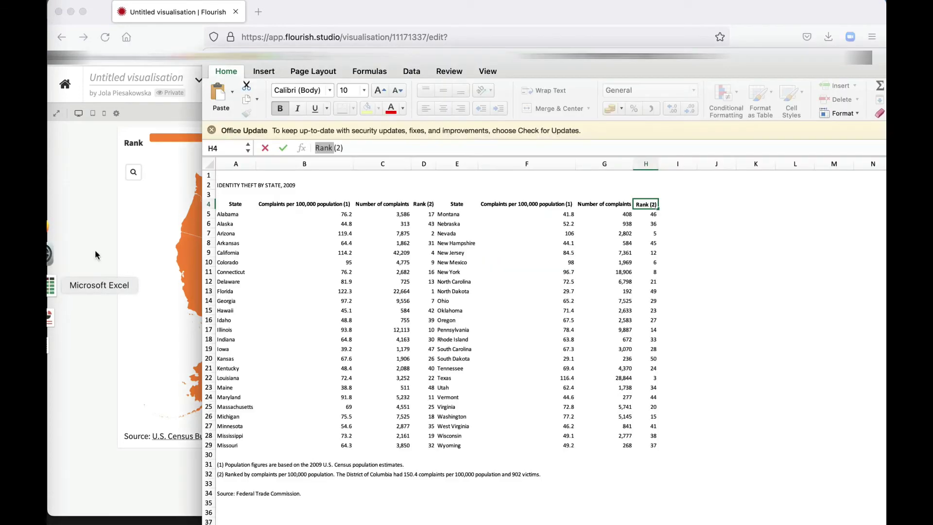
Copy the sheet title 'IDENTITY THEFT BY STATE, 2009' from cell A2 and return to Flourish
click(298, 185)
drag(427, 147, 309, 149)
key(super+c)
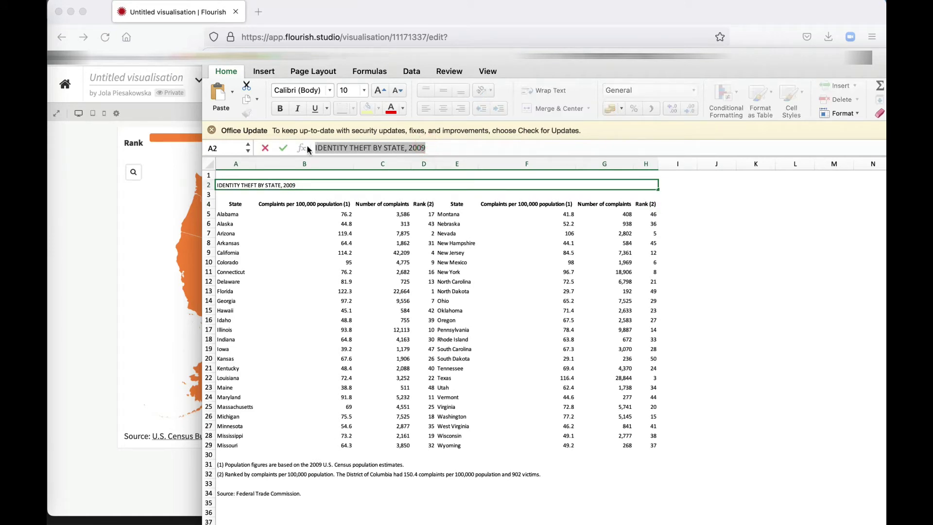
click(111, 219)
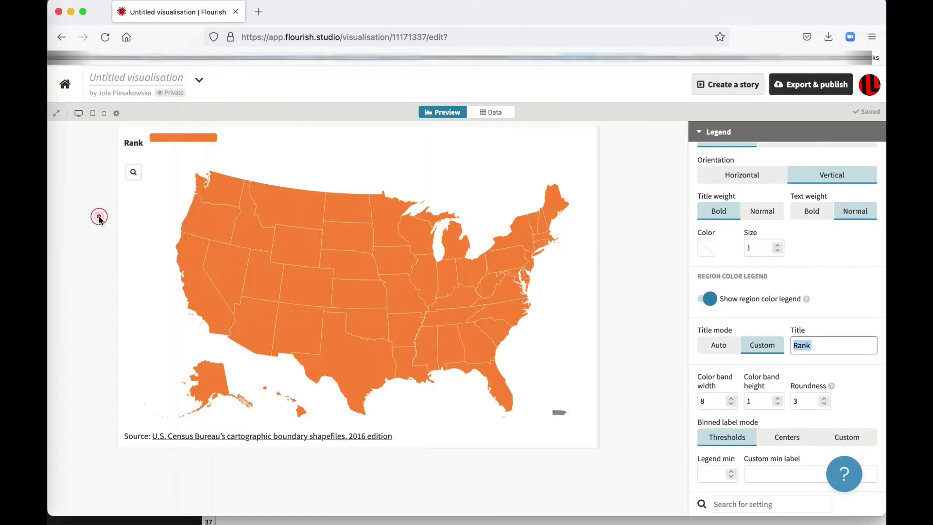
Name the visualisation 'IDENTITY THEFT BY STATE, 2009 DEMO' and collapse the Legend settings
click(131, 77)
key(super+v)
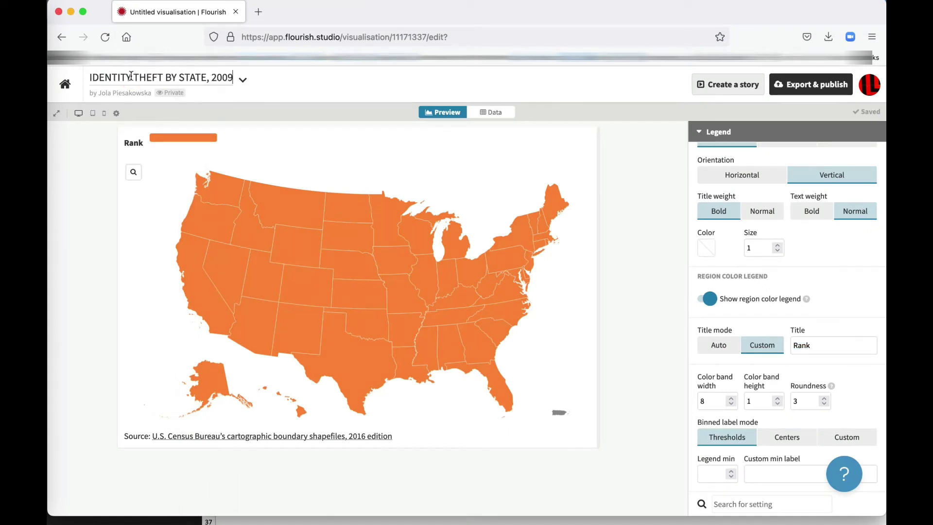
text(DEMO)
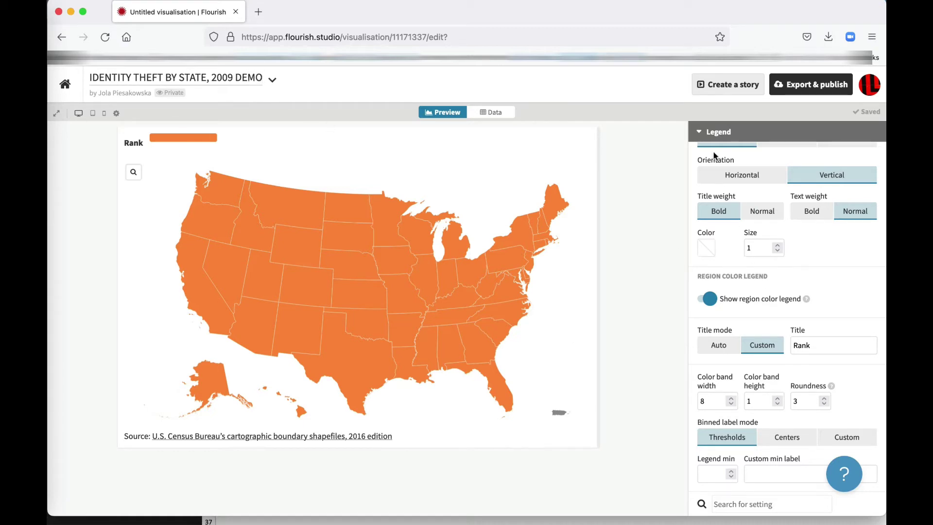
click(701, 131)
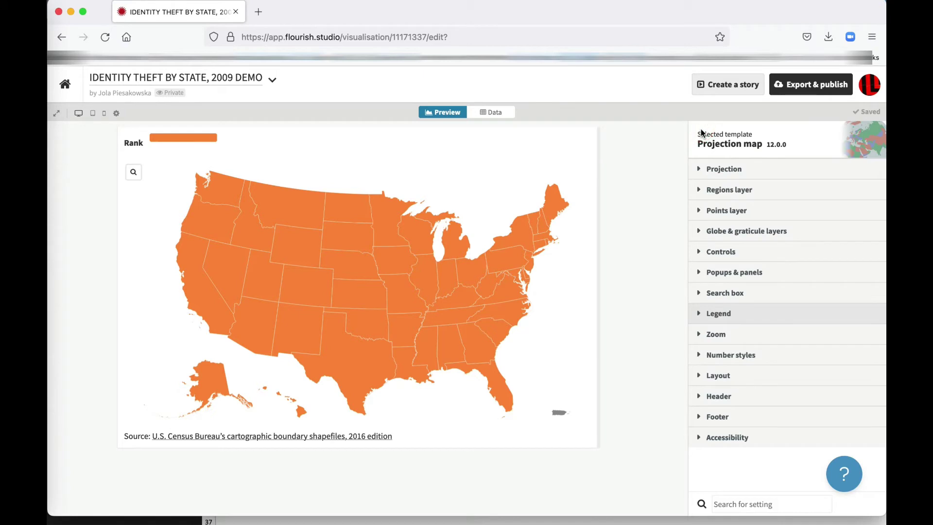
Download the map as an SVG image from Export & publish
click(830, 88)
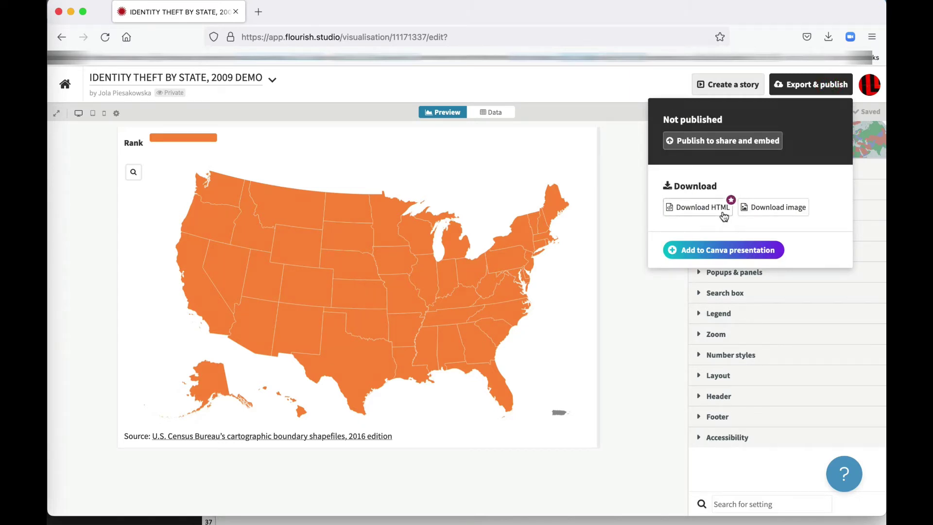
click(759, 214)
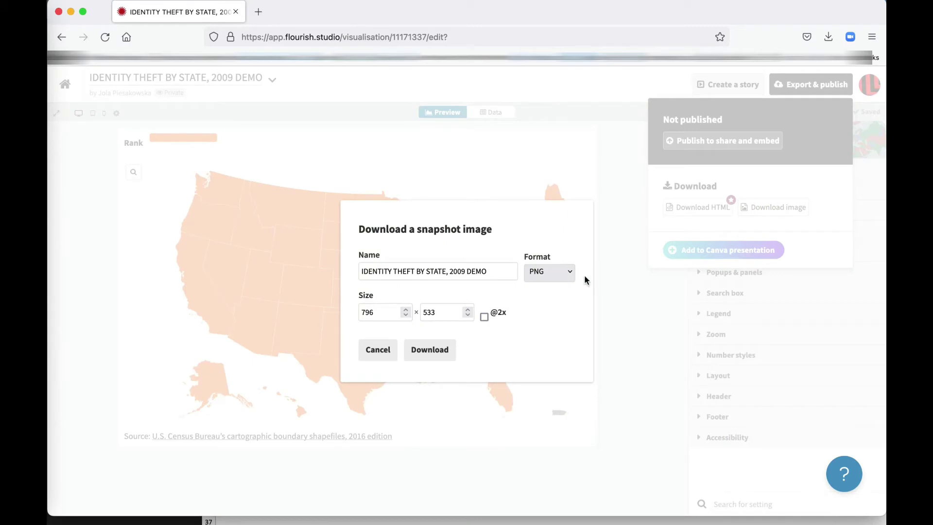
click(570, 277)
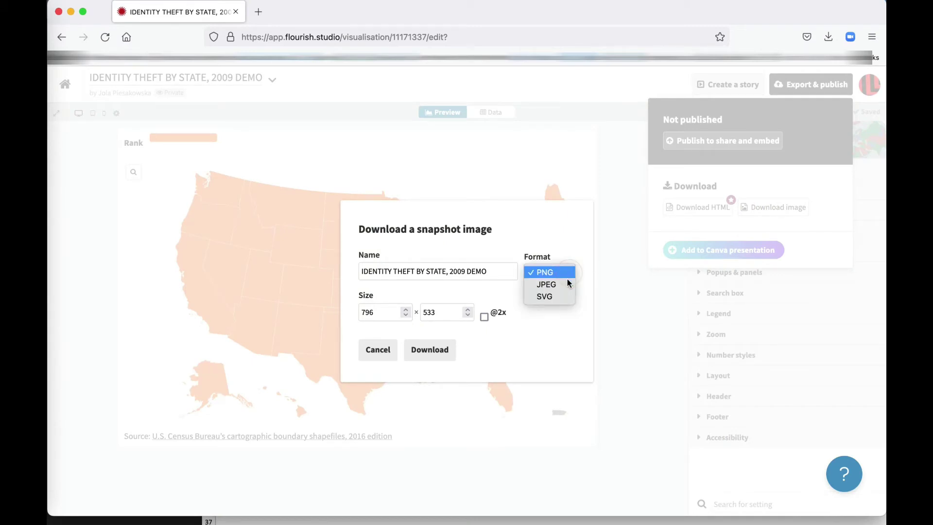
click(564, 285)
click(568, 272)
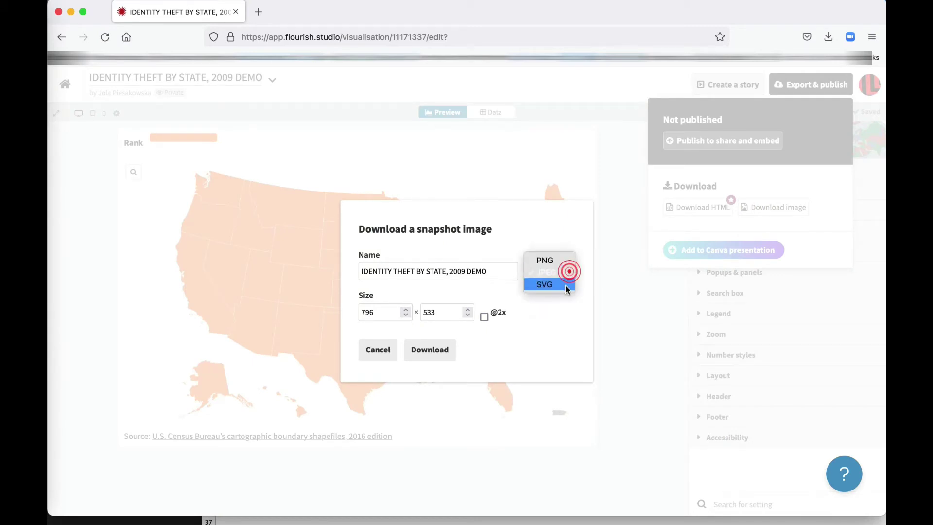
click(565, 284)
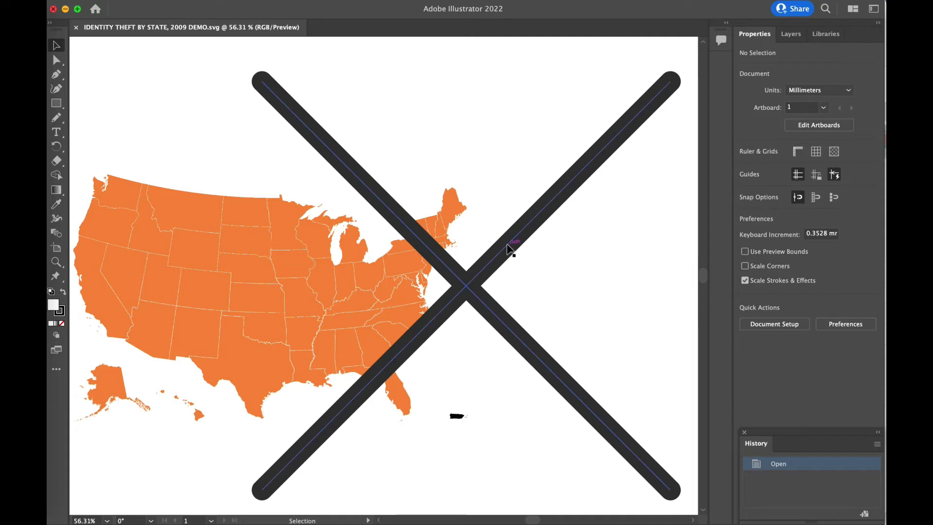
Delete the large dark X compound path, then select the whole map with its islands
click(509, 247)
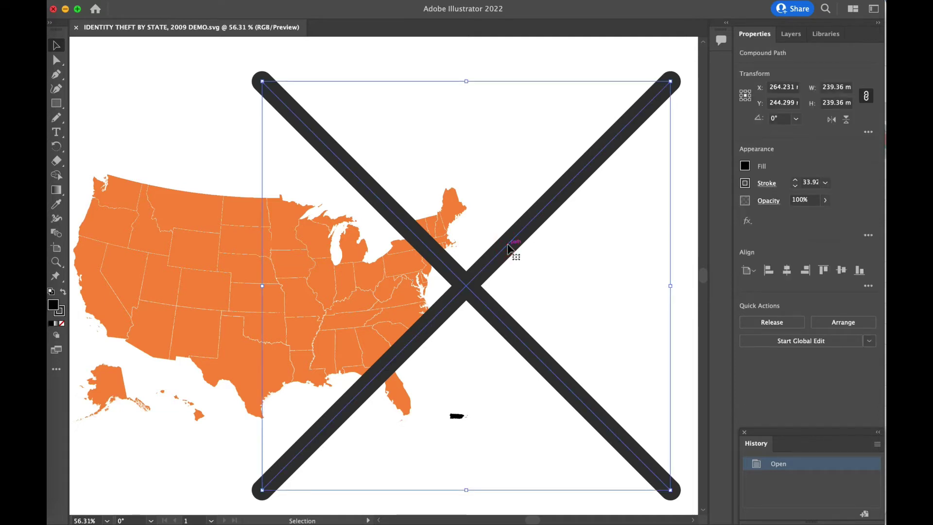
key(Delete)
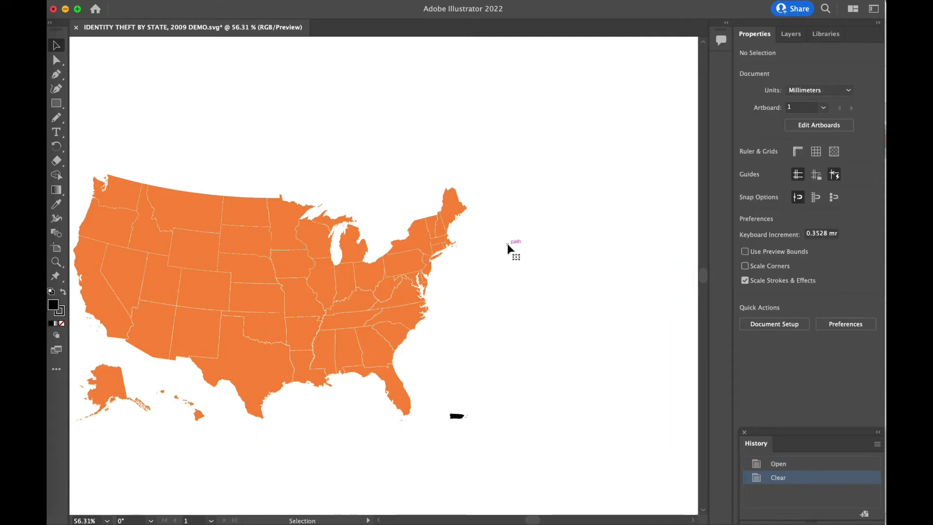
scroll(381, 412, down, 3)
scroll(381, 413, left, 4)
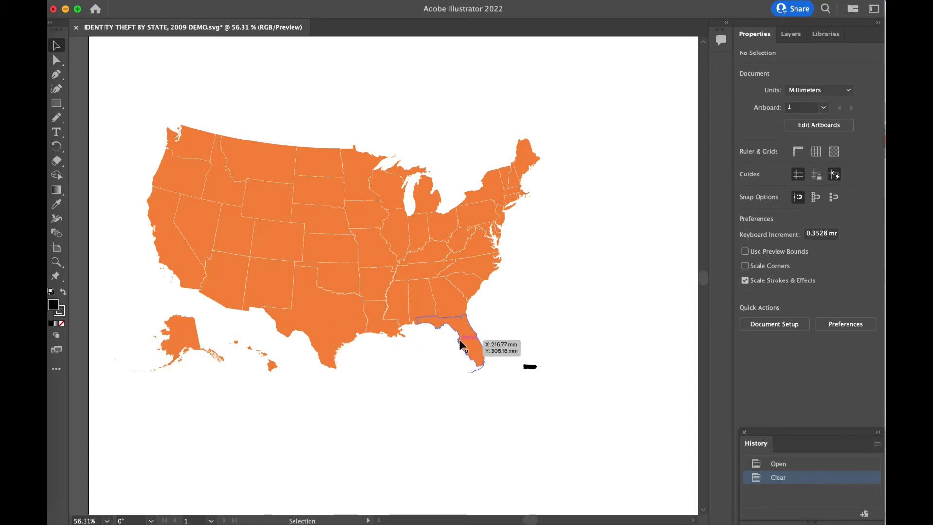
drag(115, 88, 588, 397)
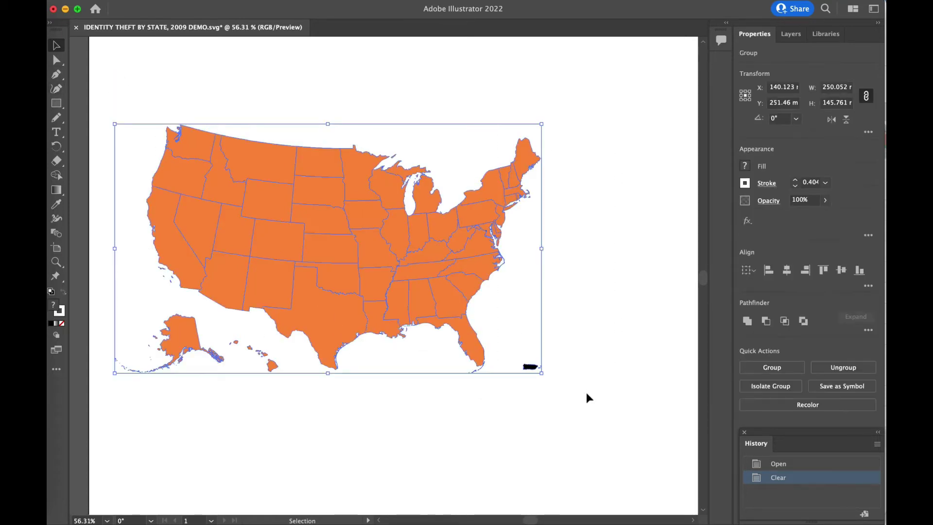
Make a colour group from the map and recolour its orange swatch to peach R251 G188 B147
click(744, 166)
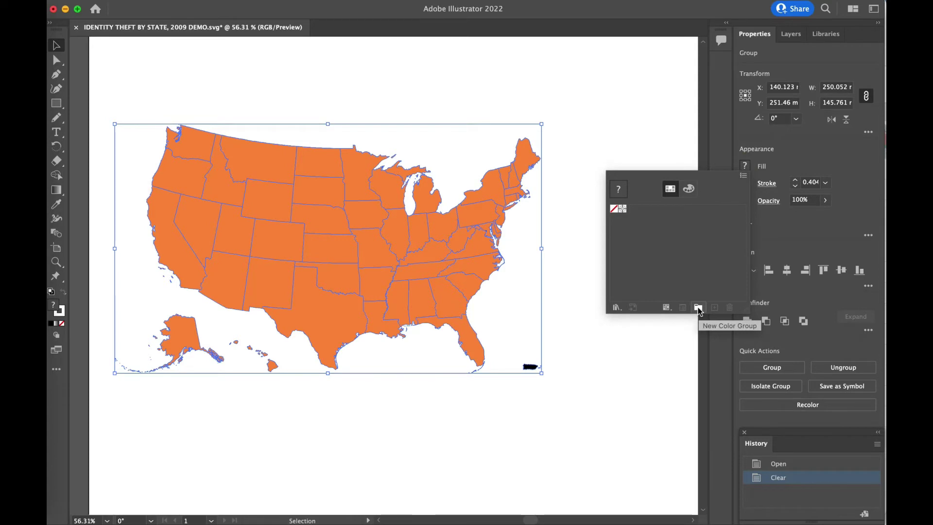
click(698, 308)
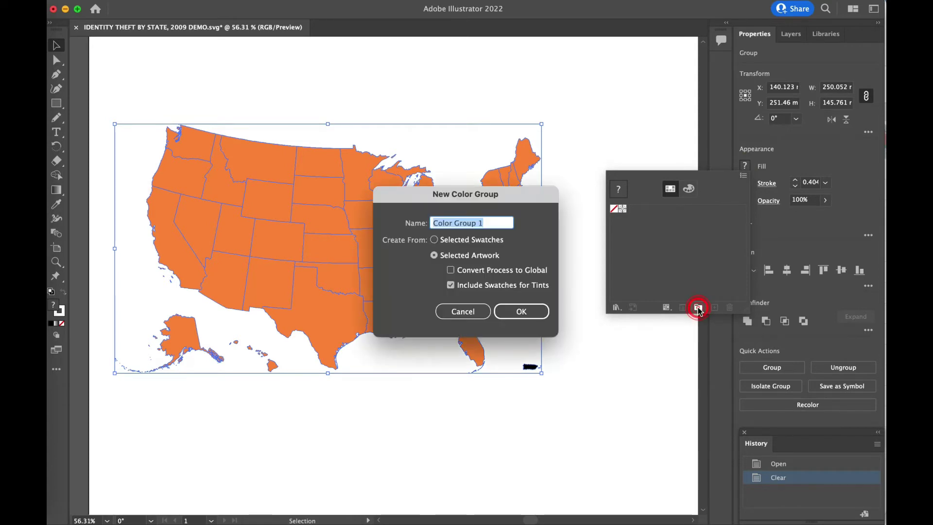
click(520, 315)
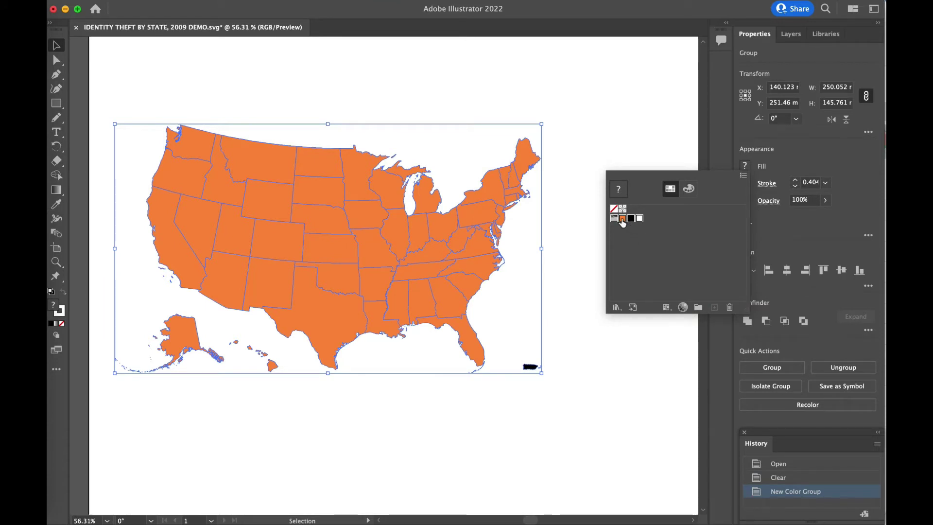
click(622, 219)
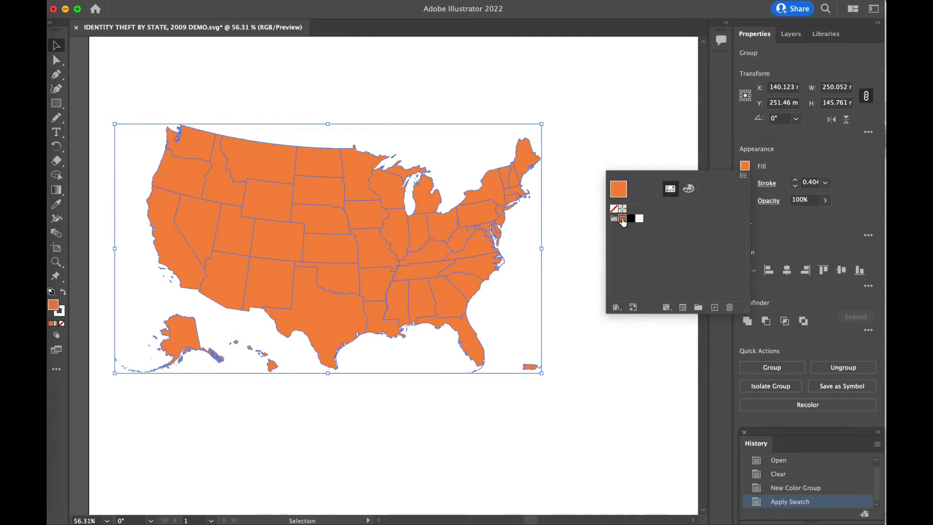
double_click(622, 219)
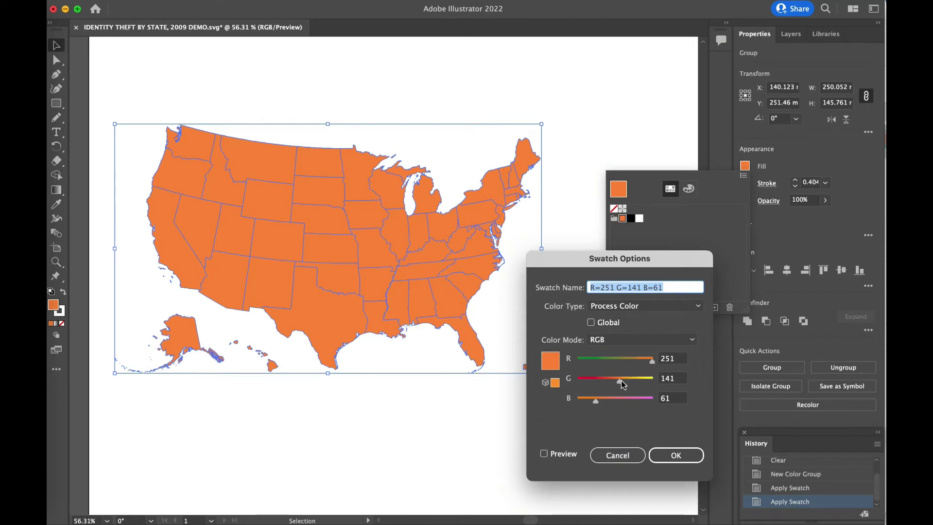
drag(622, 384, 622, 404)
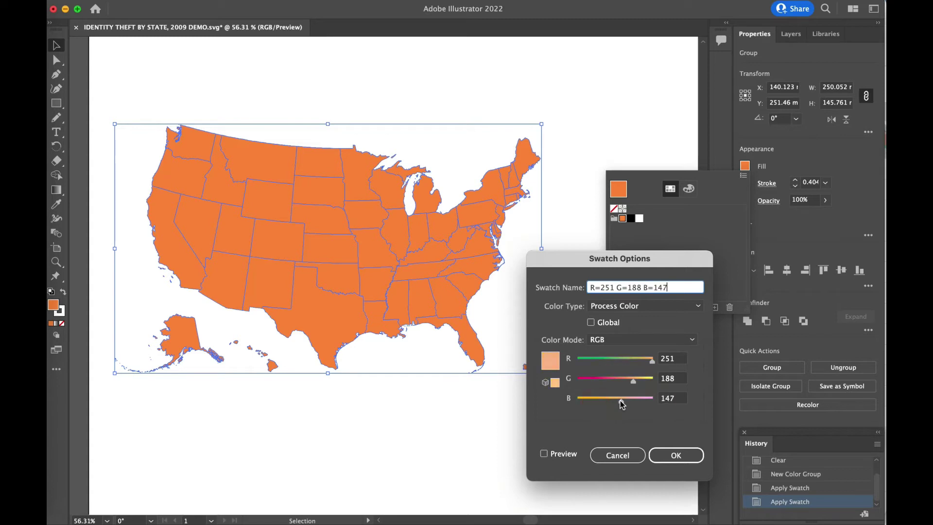
click(679, 460)
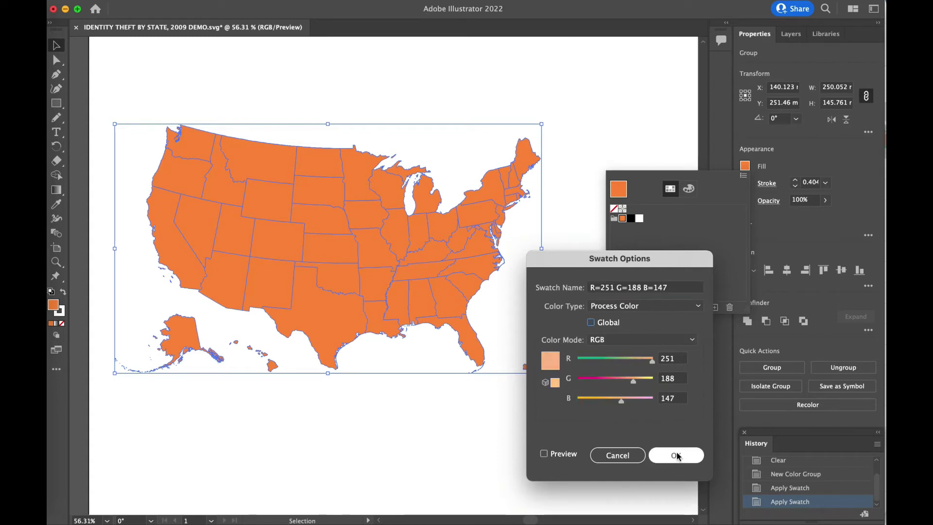
click(676, 455)
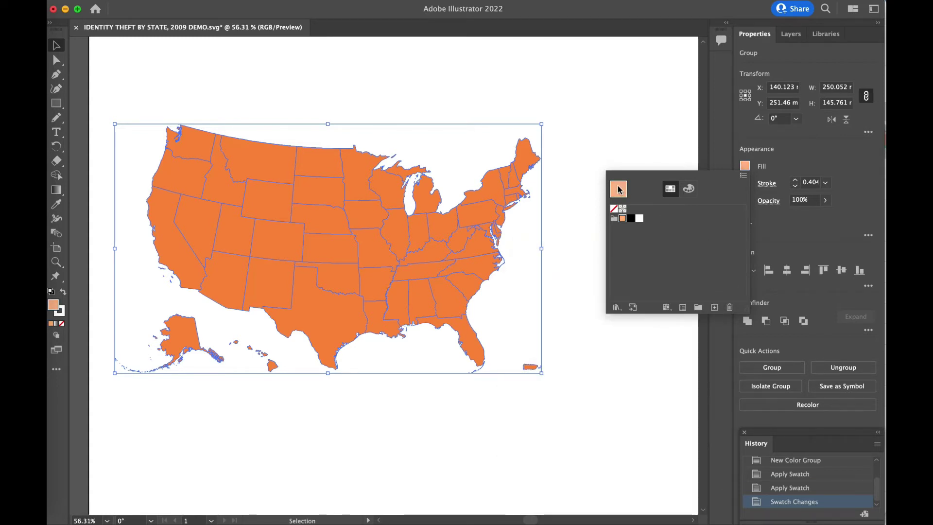
click(622, 219)
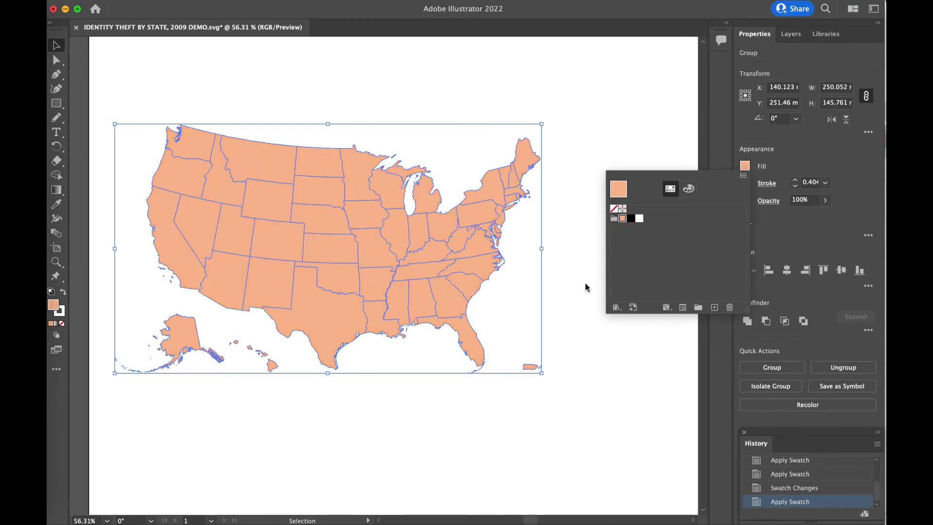
click(586, 287)
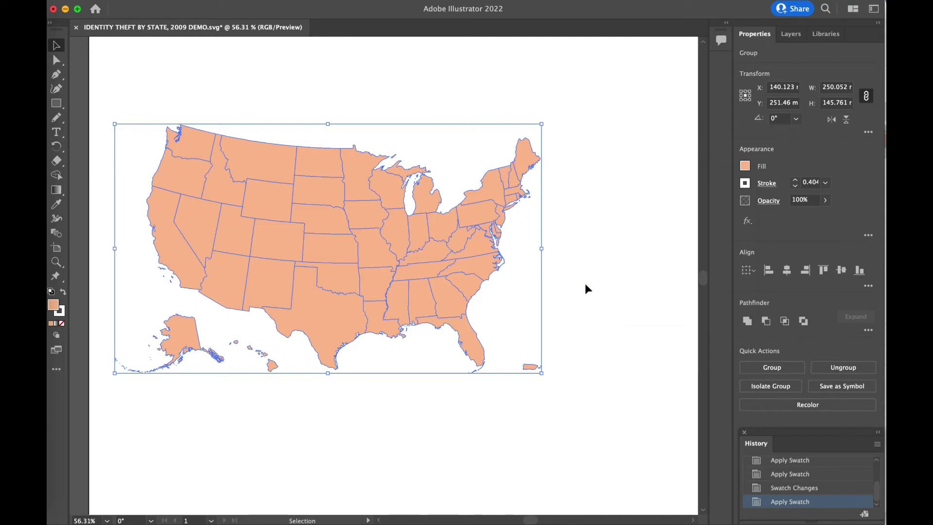
Ungroup the map and select Florida on its own
click(585, 288)
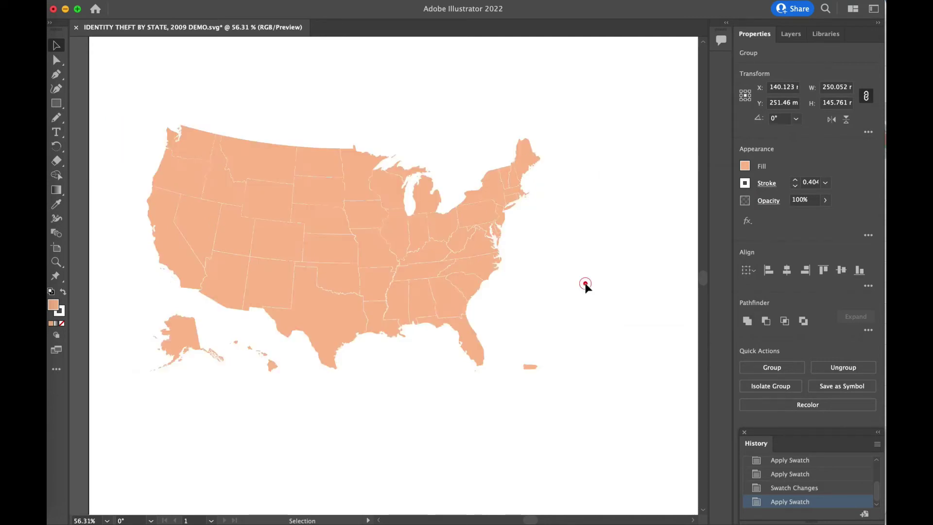
click(466, 335)
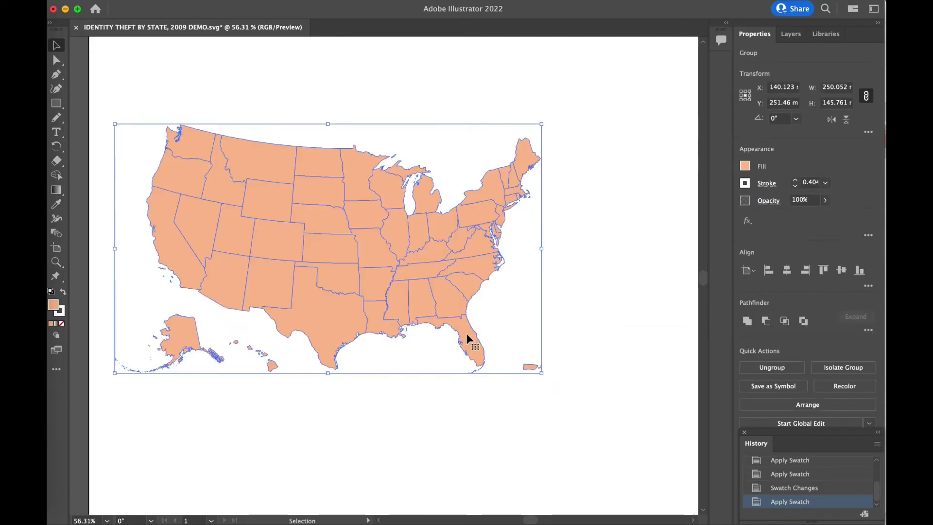
click(775, 366)
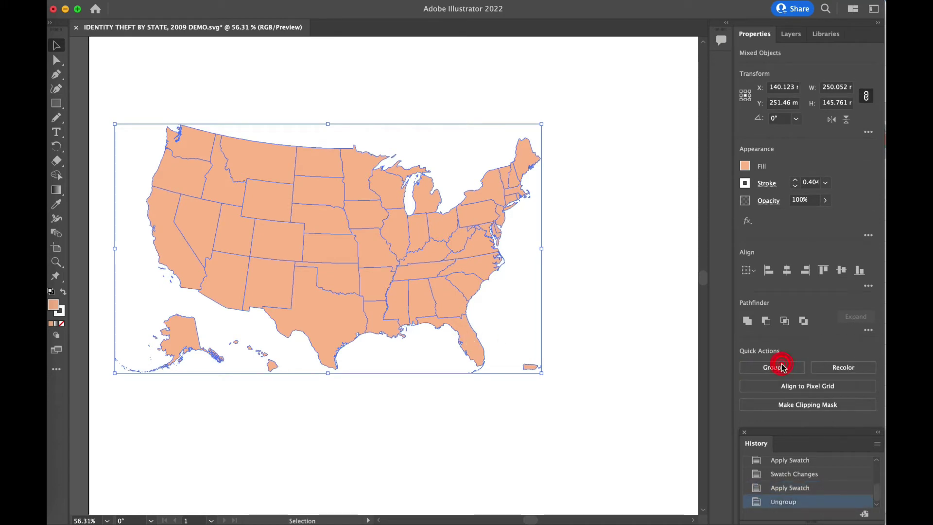
click(586, 362)
click(470, 342)
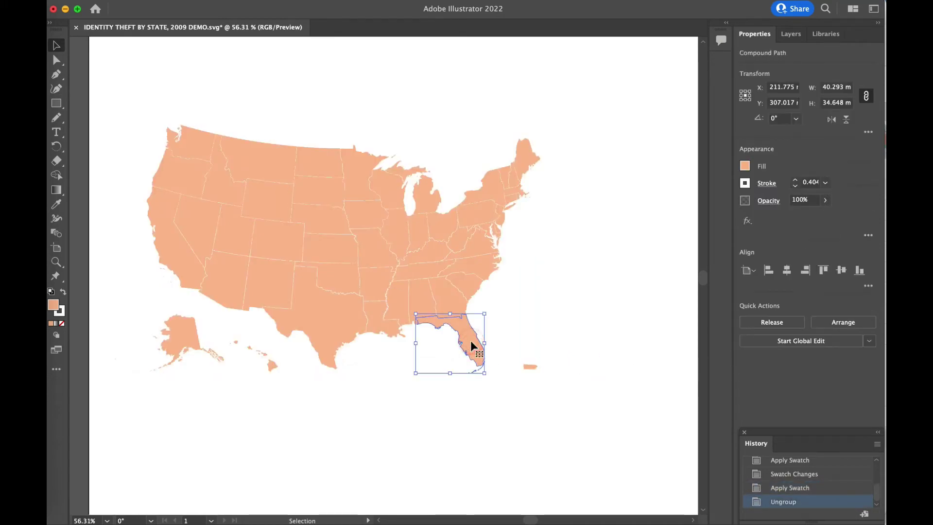
Fill Florida with a new darker orange swatch, R254 G138 B75
click(745, 166)
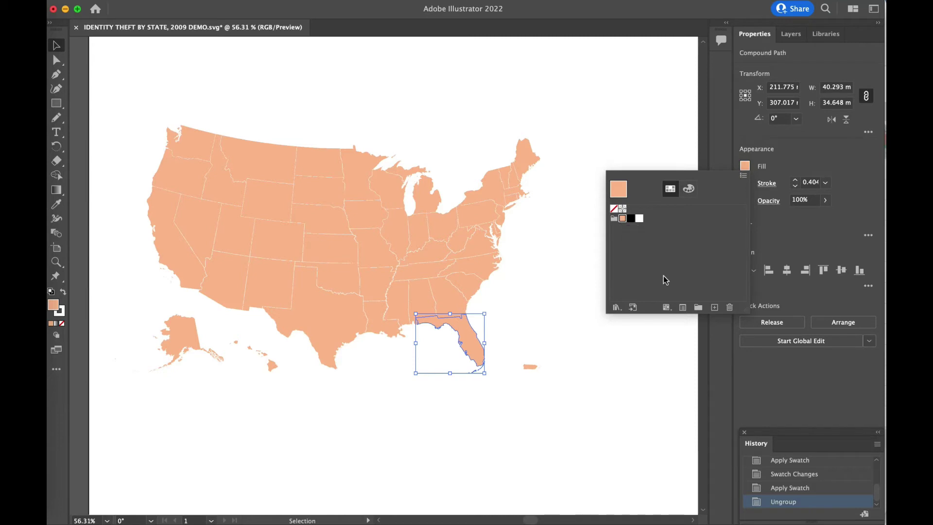
click(714, 308)
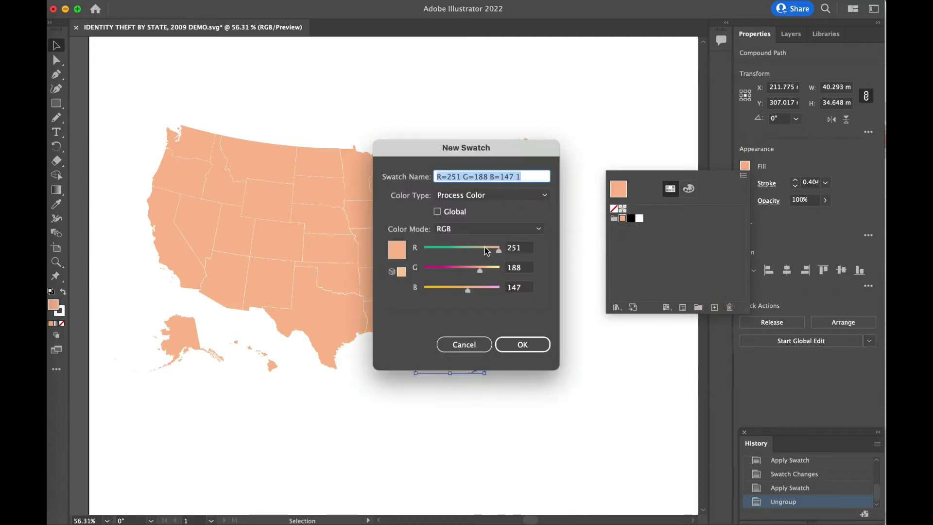
drag(479, 270, 446, 292)
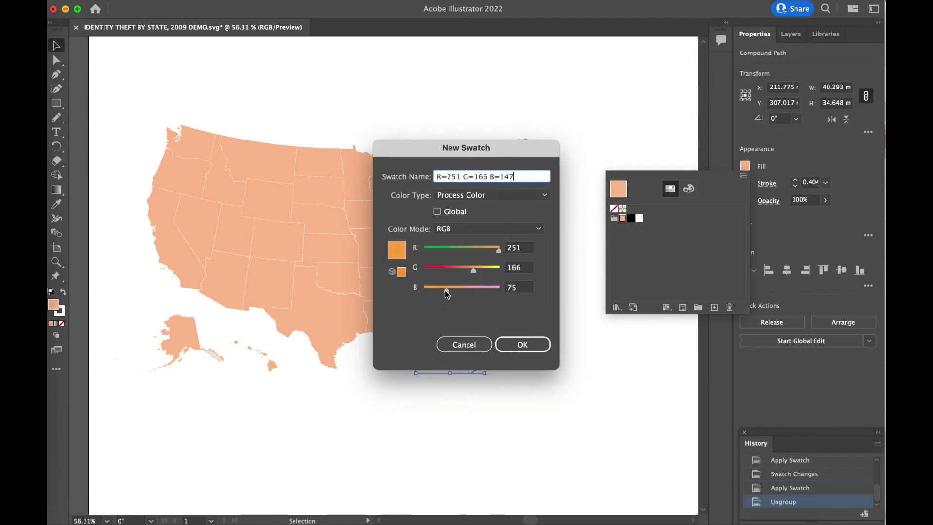
drag(447, 294, 446, 294)
drag(499, 250, 465, 273)
click(499, 249)
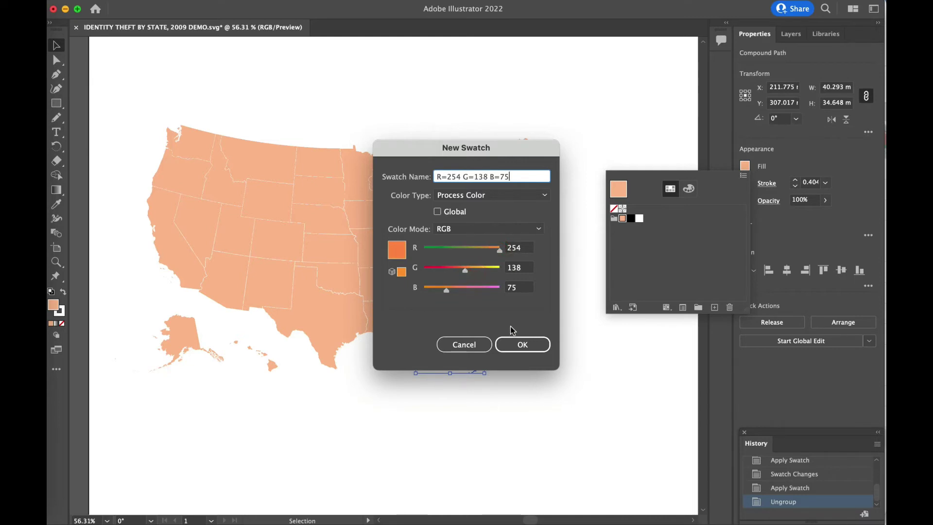
click(520, 343)
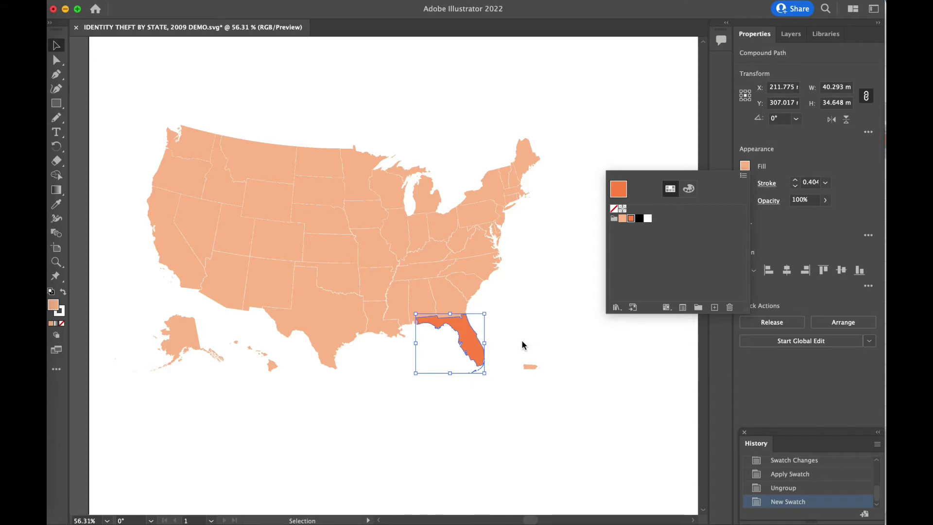
click(533, 337)
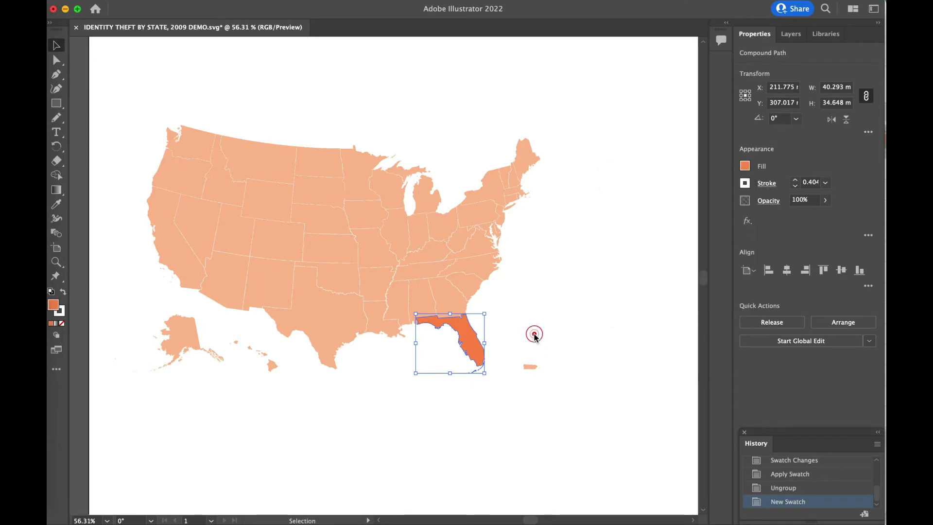
Select the small Puerto Rico shape
click(746, 168)
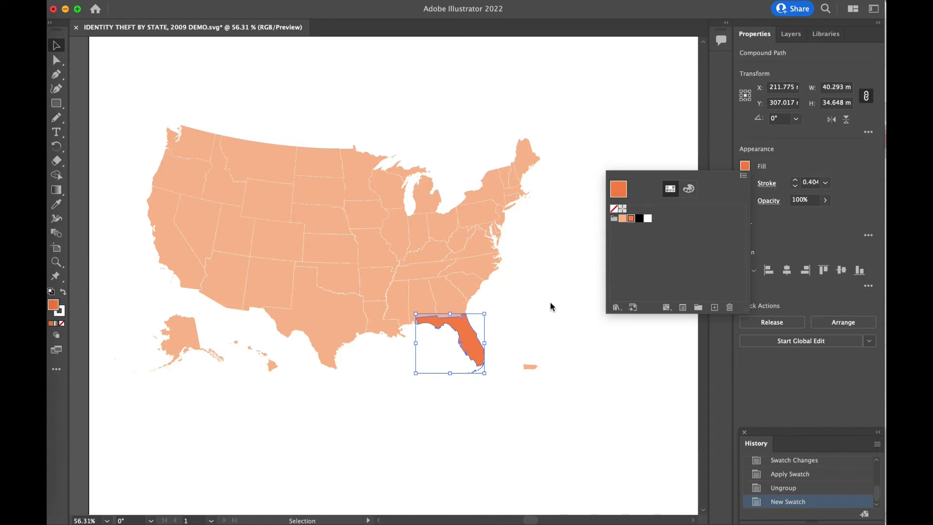
click(532, 369)
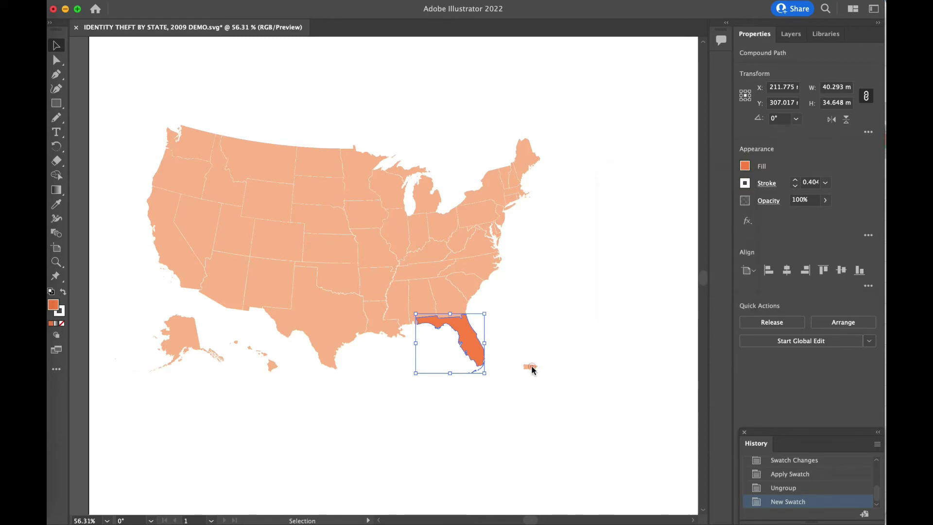
click(530, 366)
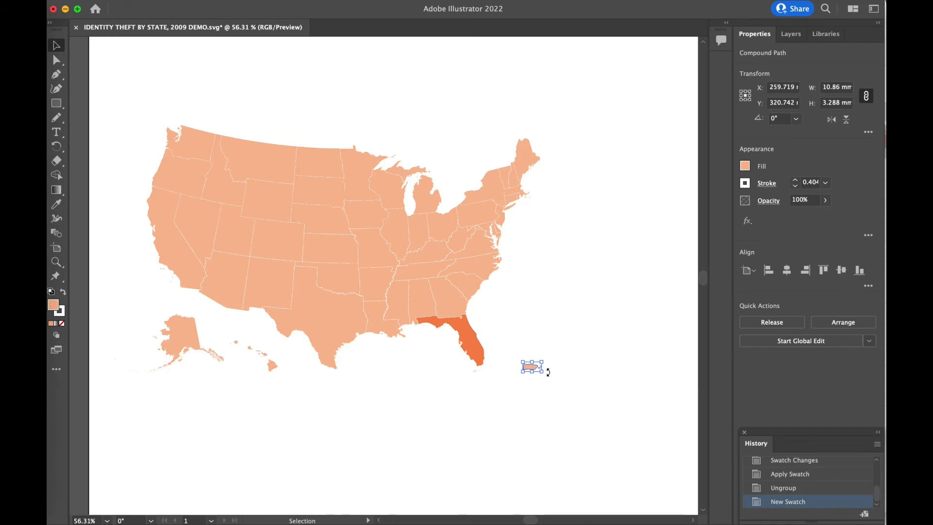
Fill Puerto Rico with a new grey swatch R146 G139 B151, then deselect it
click(744, 165)
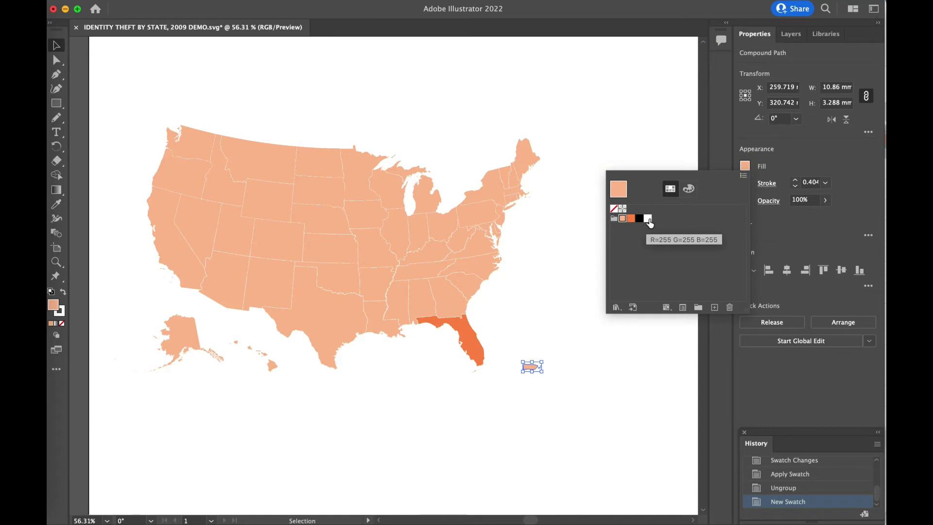
click(714, 307)
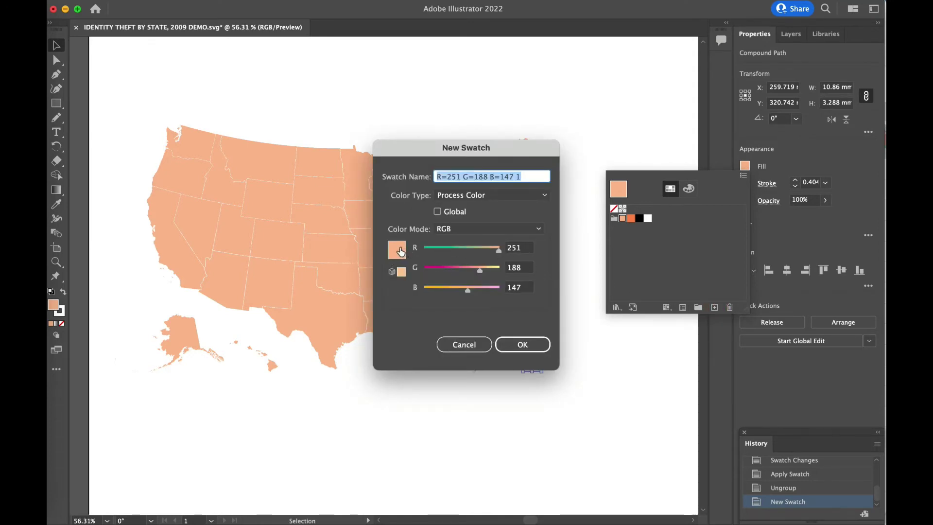
drag(499, 250, 472, 294)
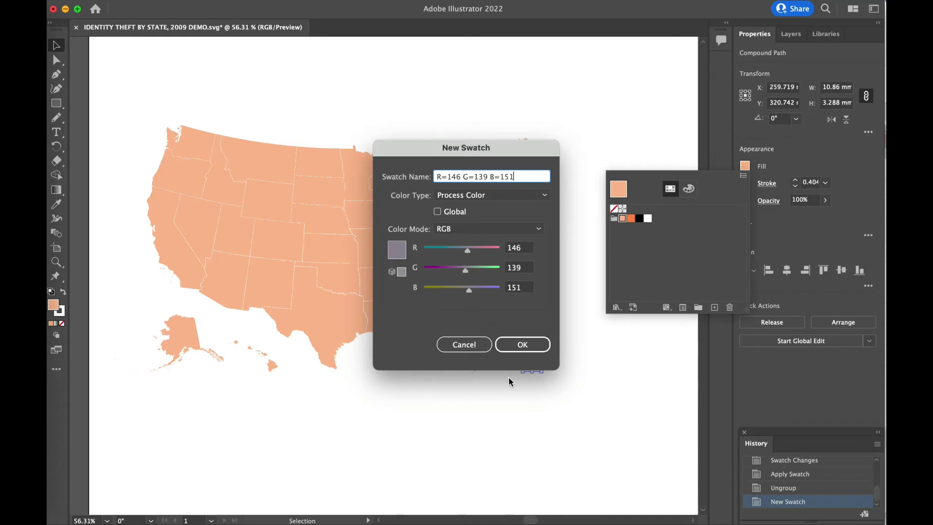
click(522, 345)
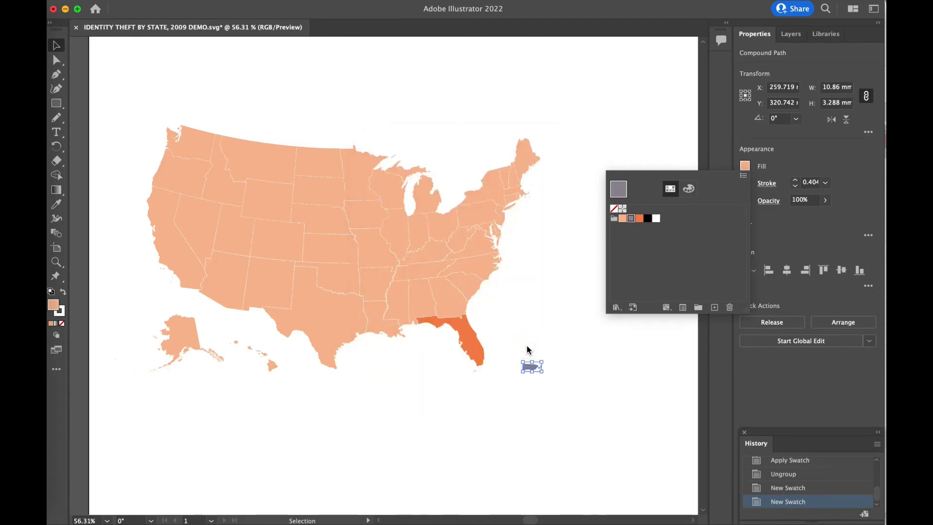
click(557, 387)
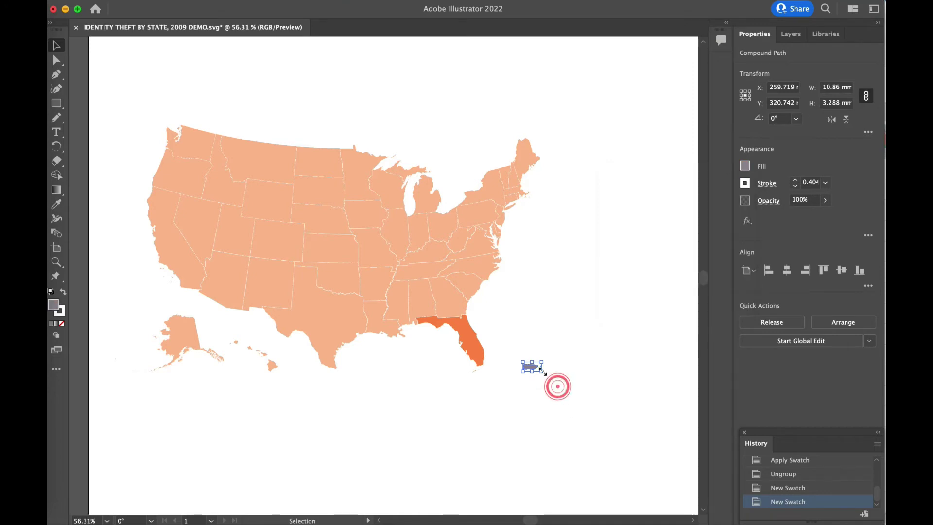
click(141, 116)
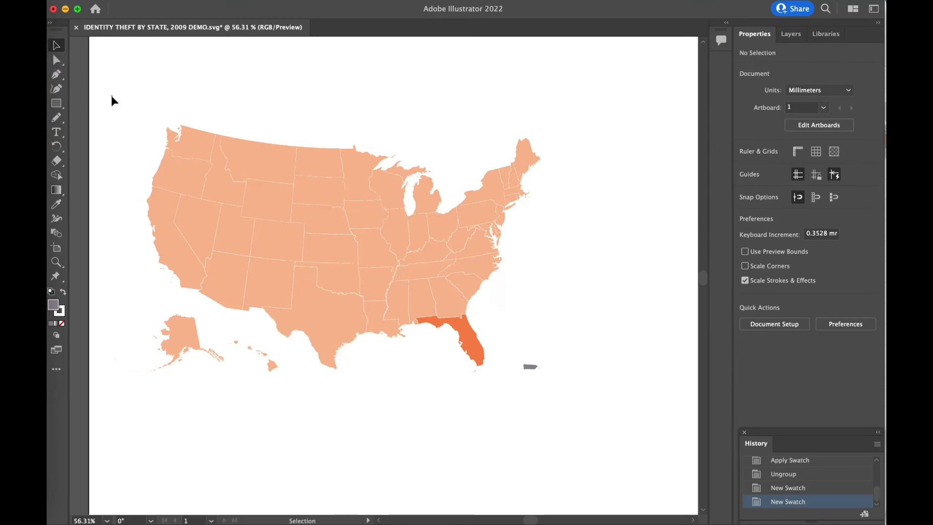
Give all the map's state outlines a 2 pt stroke and reselect the whole map
drag(110, 94, 475, 396)
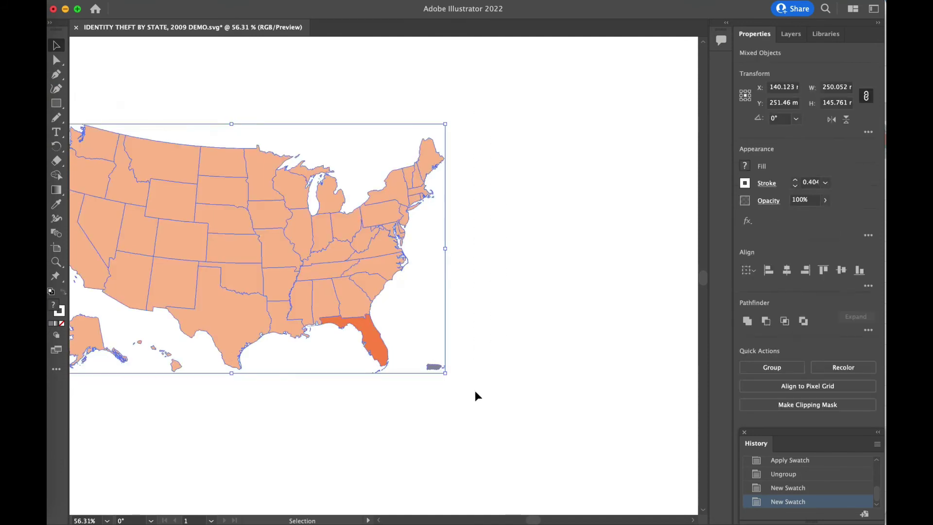
scroll(475, 396, left, 7)
click(795, 186)
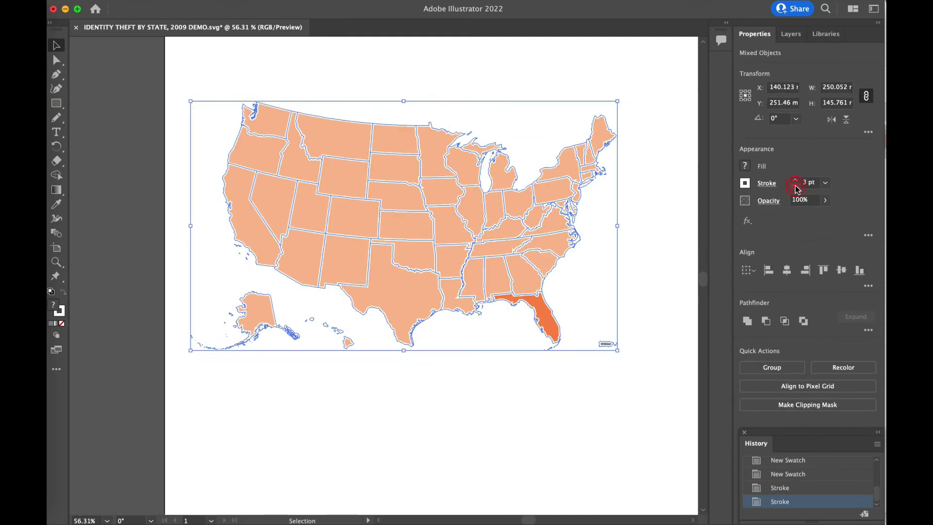
click(795, 187)
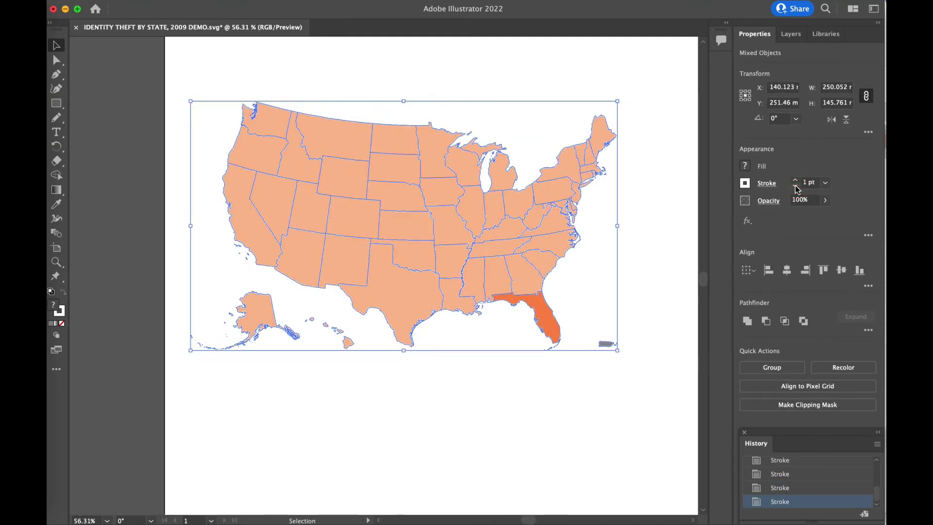
click(690, 219)
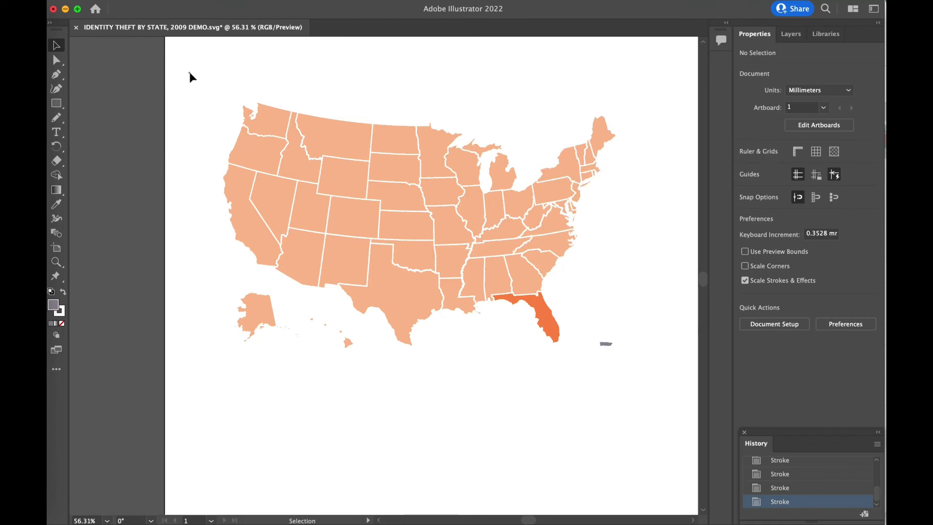
drag(190, 74, 646, 374)
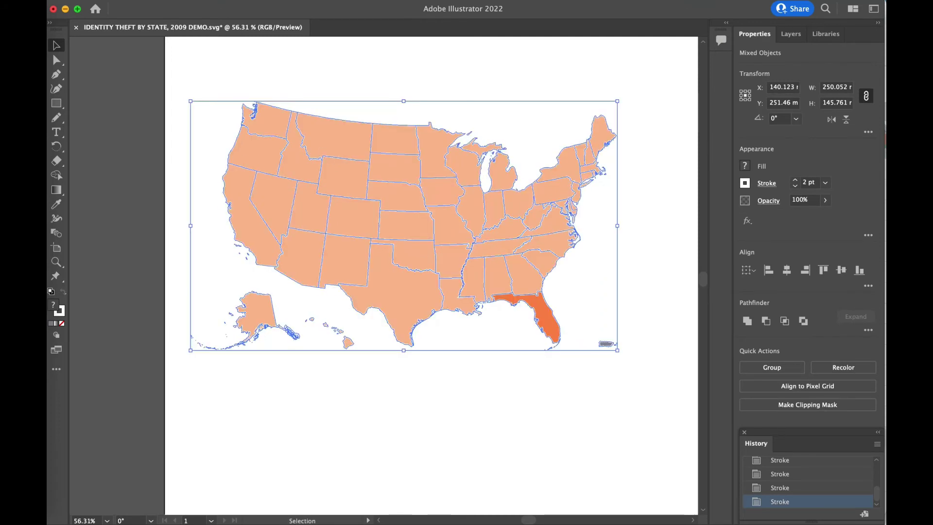
Create a new blank A4 document (Untitled-6)
click(110, 0)
click(110, 6)
click(554, 435)
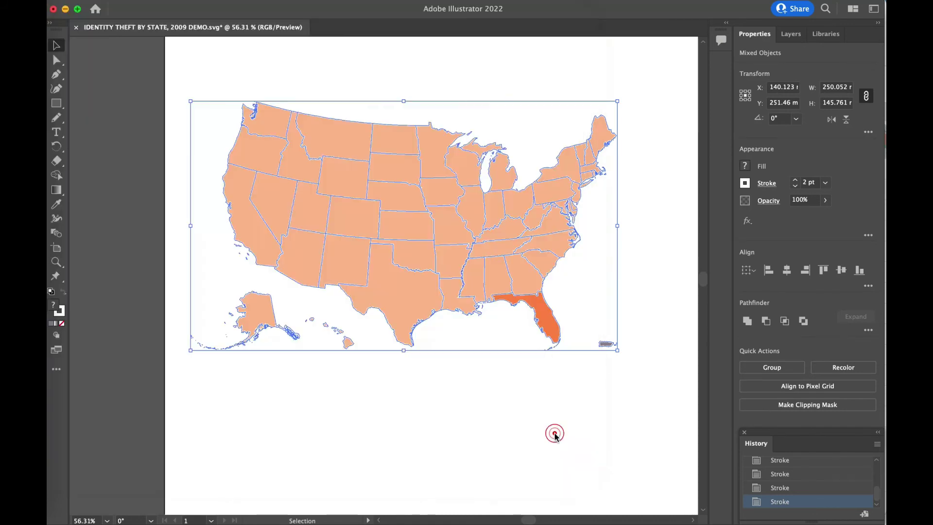
Paste the US map into Untitled-6, scale it down slightly and move it toward the top
key(a)
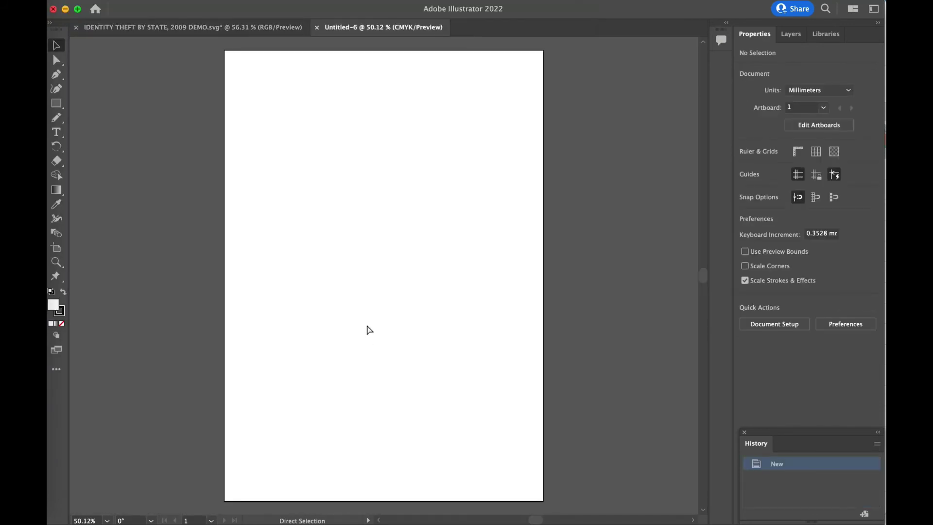
key(super+v)
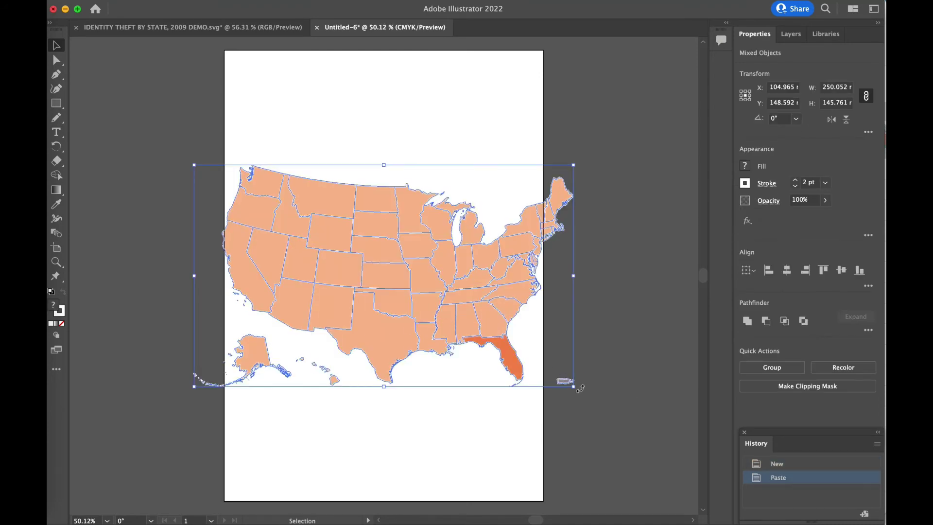
drag(574, 387, 485, 326)
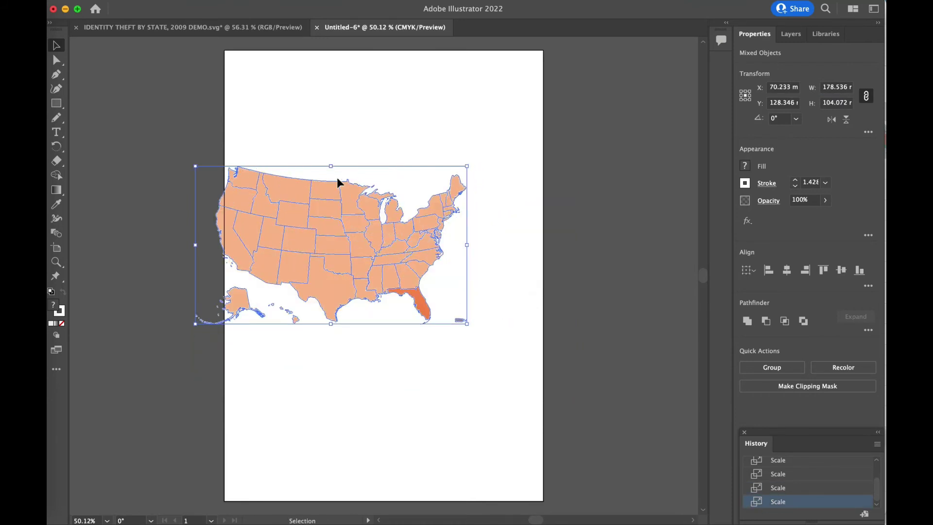
mouse_move(329, 191)
mouse_down()
mouse_move(397, 133)
mouse_move(374, 104)
mouse_up()
Try 2 pt state outlines, then thin them to 1 pt
click(826, 182)
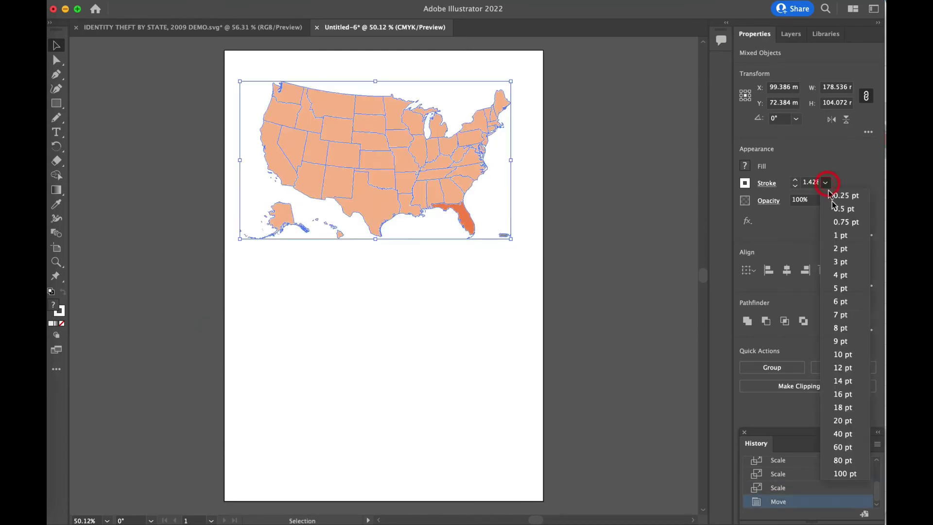
click(842, 248)
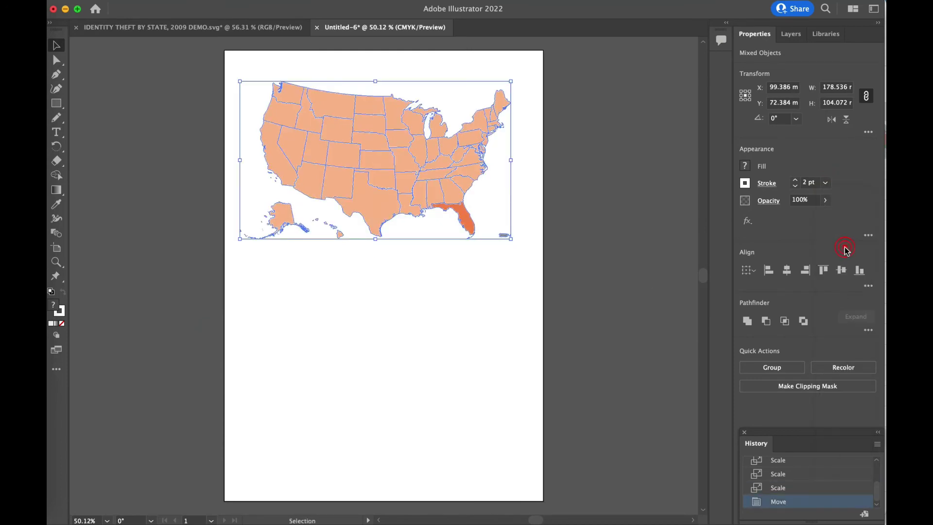
click(464, 257)
click(413, 191)
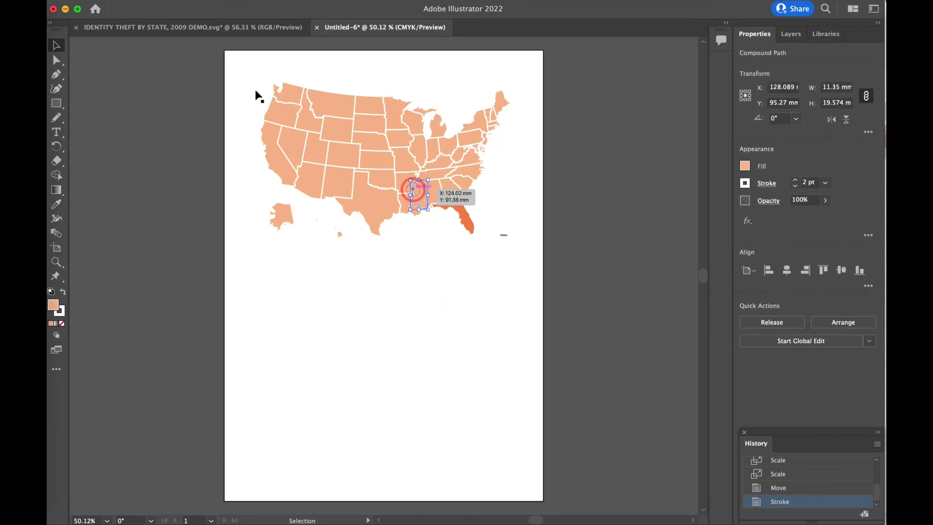
mouse_move(239, 66)
mouse_down()
mouse_move(462, 252)
mouse_move(520, 250)
mouse_up()
click(825, 183)
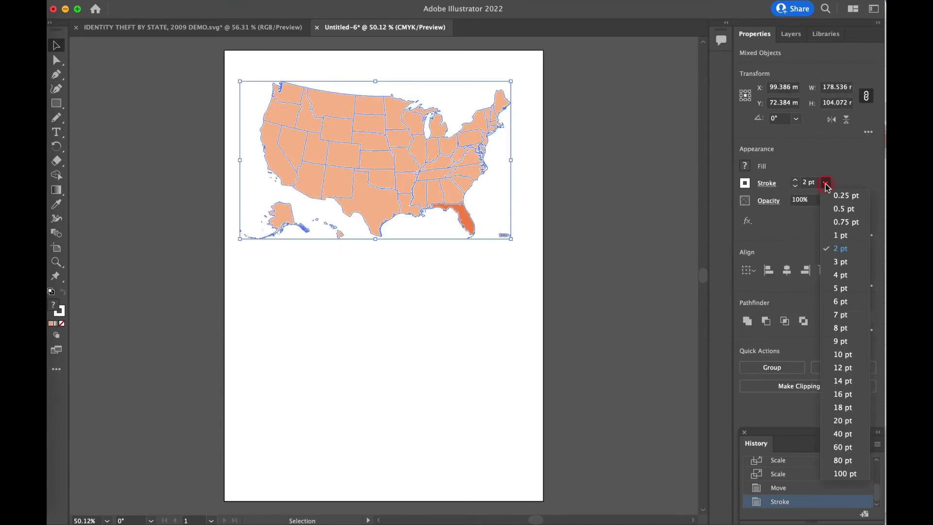
click(837, 234)
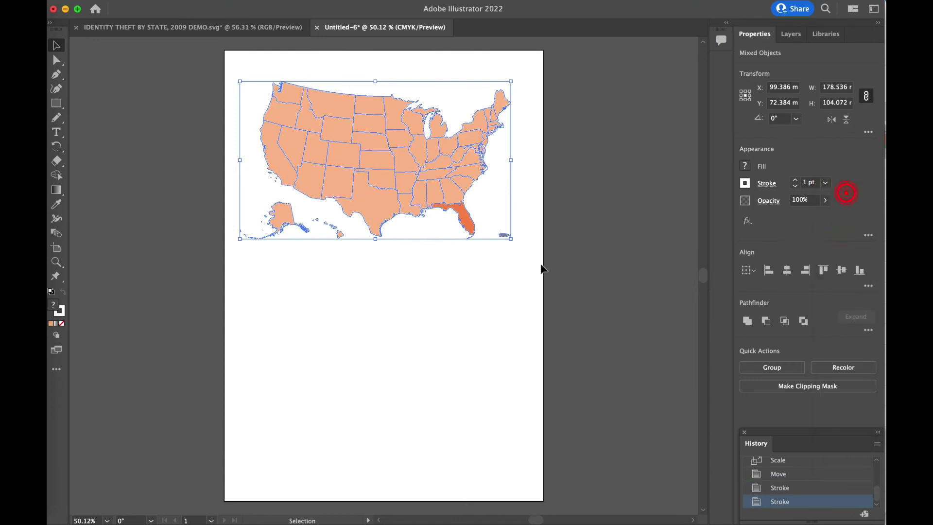
click(477, 299)
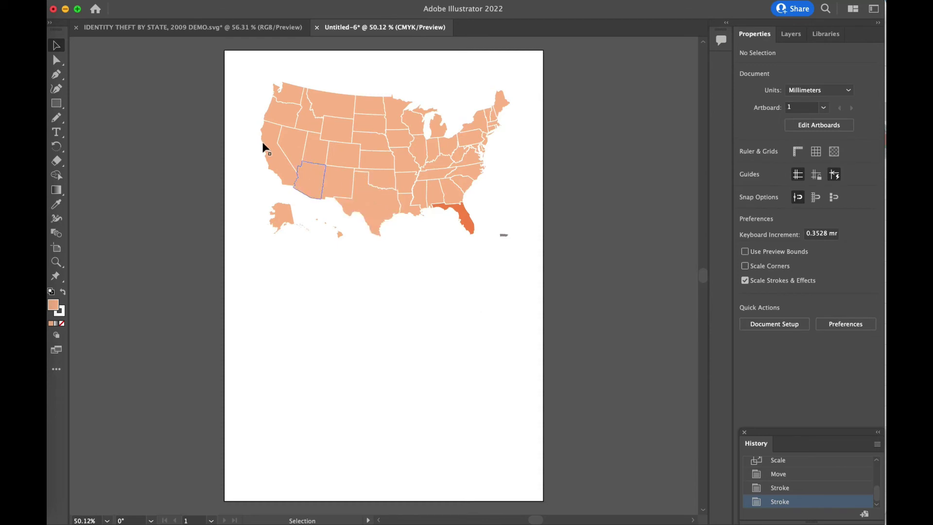
Move the whole map lower on the artboard, leaving space above it
drag(242, 73, 520, 255)
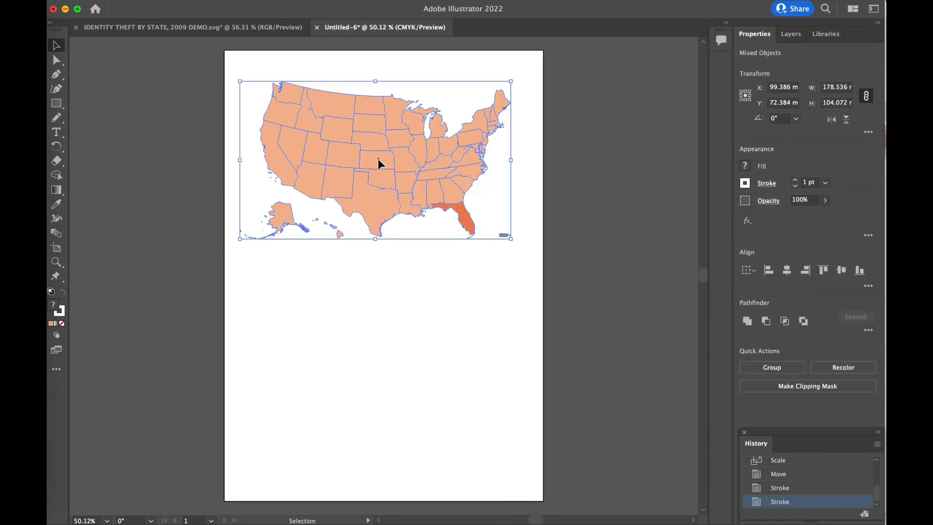
drag(377, 163, 377, 195)
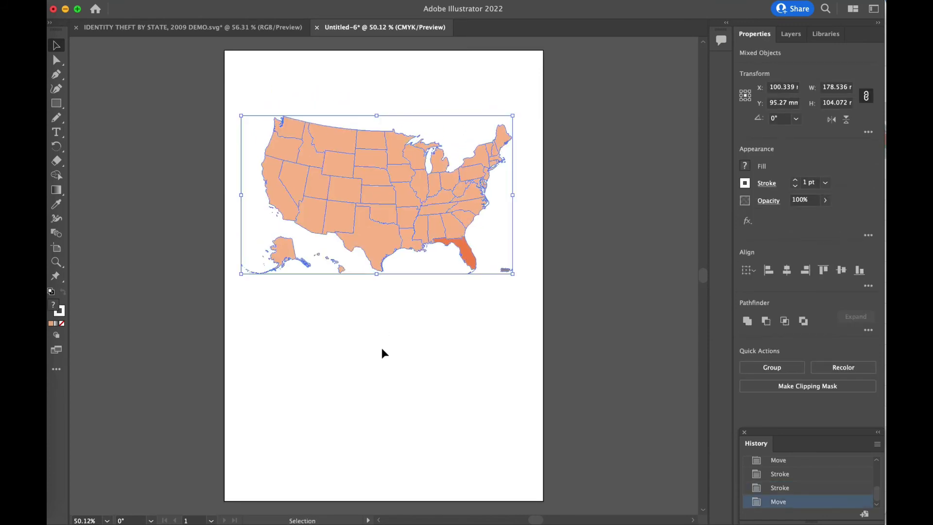
click(381, 346)
Add the title 'Identity Theft By State 2009' above the map at 21 pt
click(56, 133)
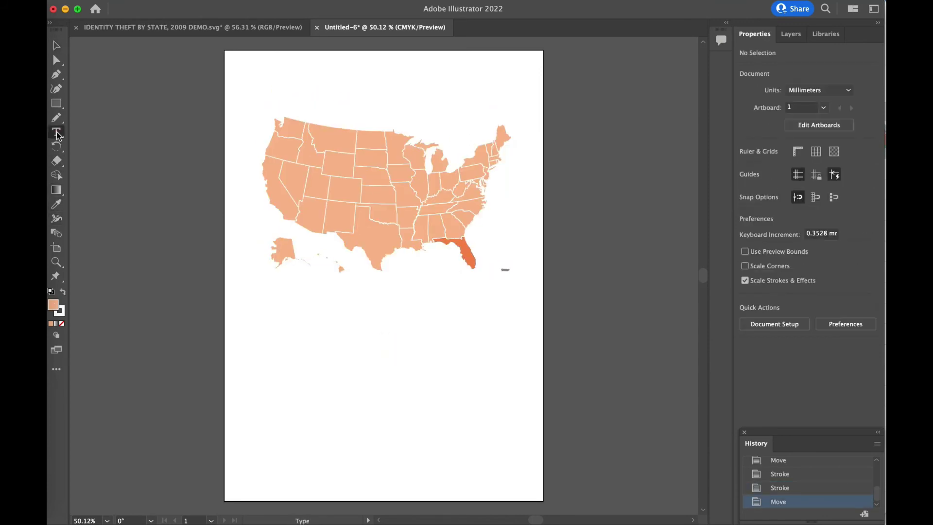
click(272, 85)
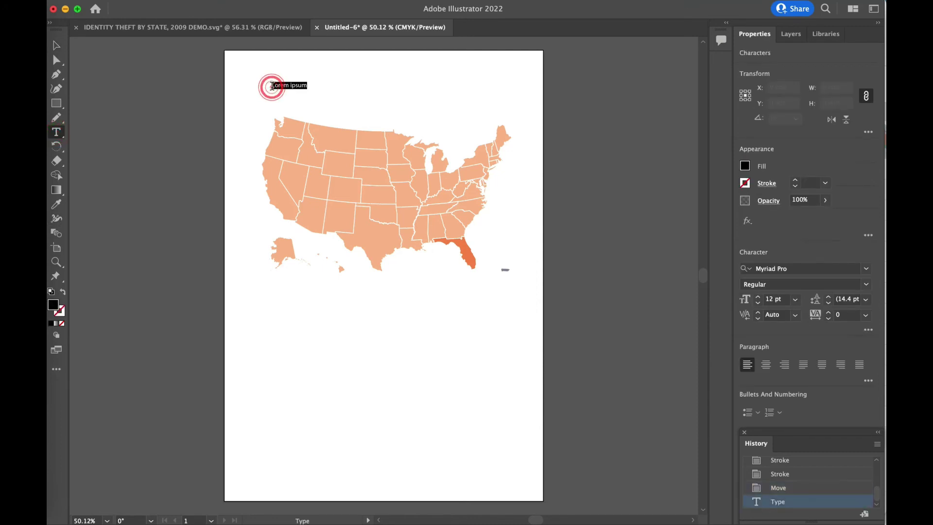
text(dentity Theft By State 2009)
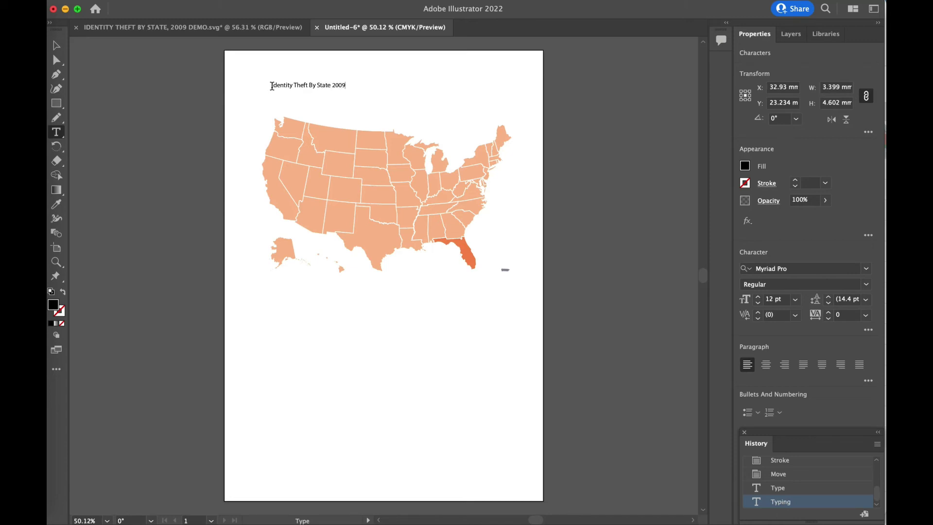
drag(272, 82, 343, 85)
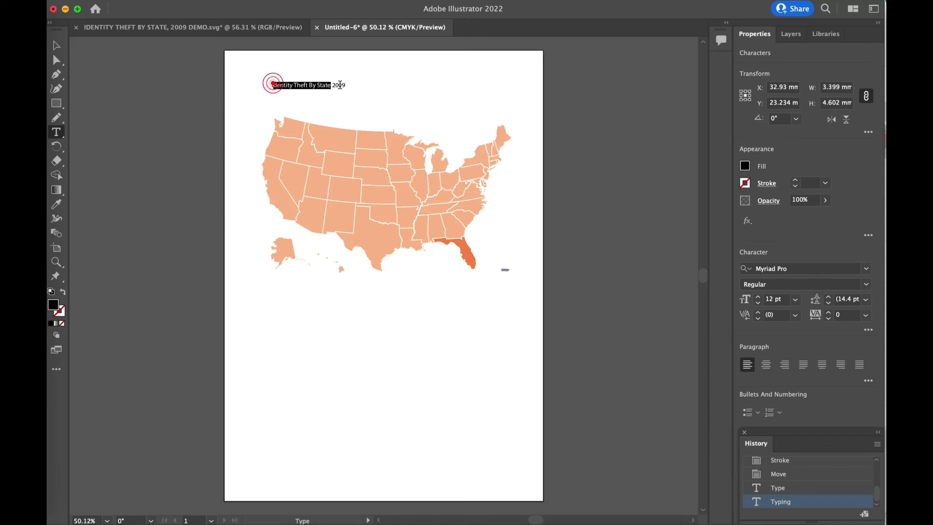
click(794, 299)
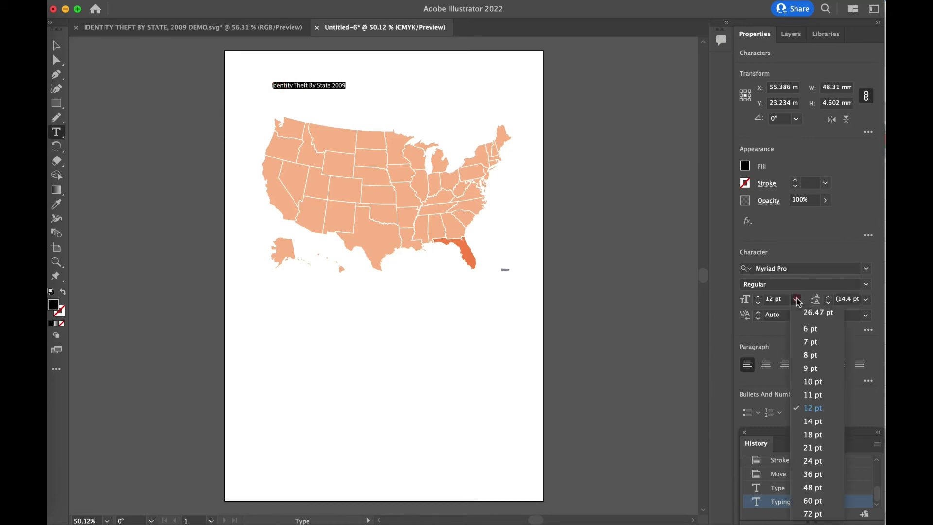
click(812, 447)
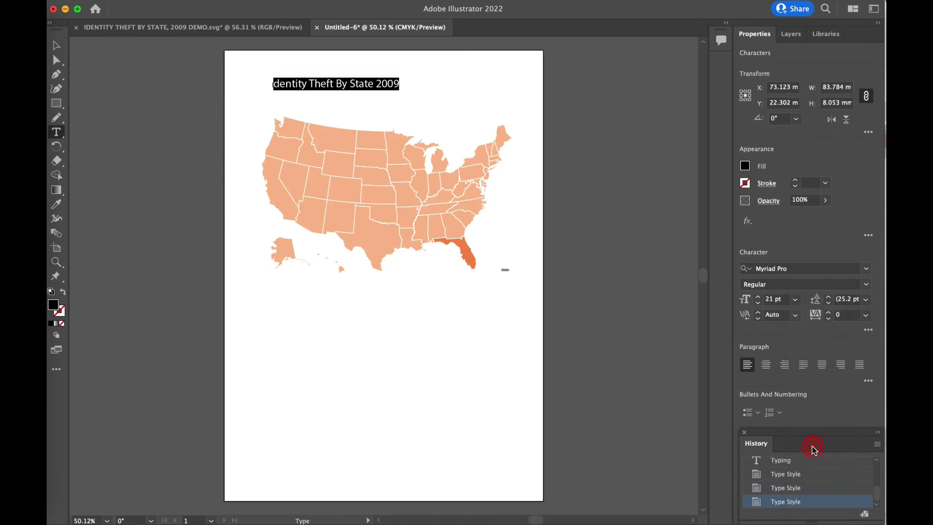
click(393, 103)
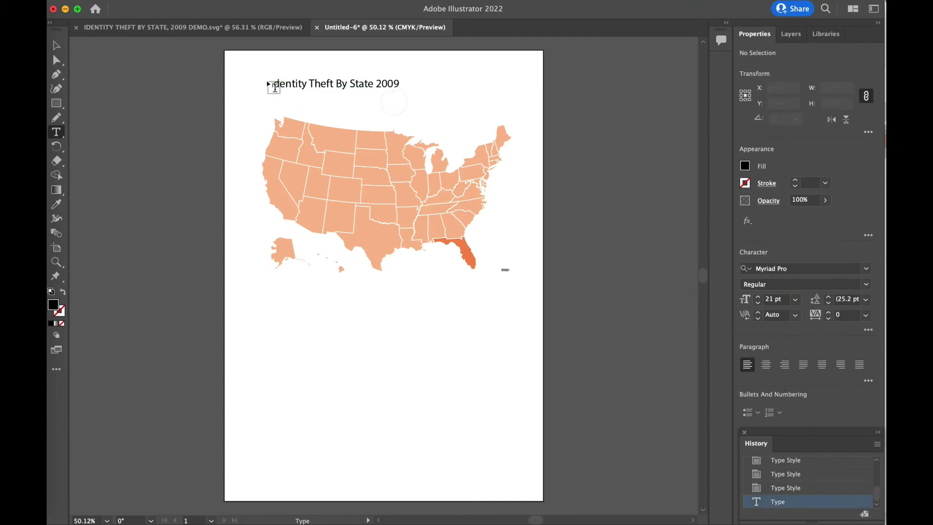
drag(270, 84, 406, 90)
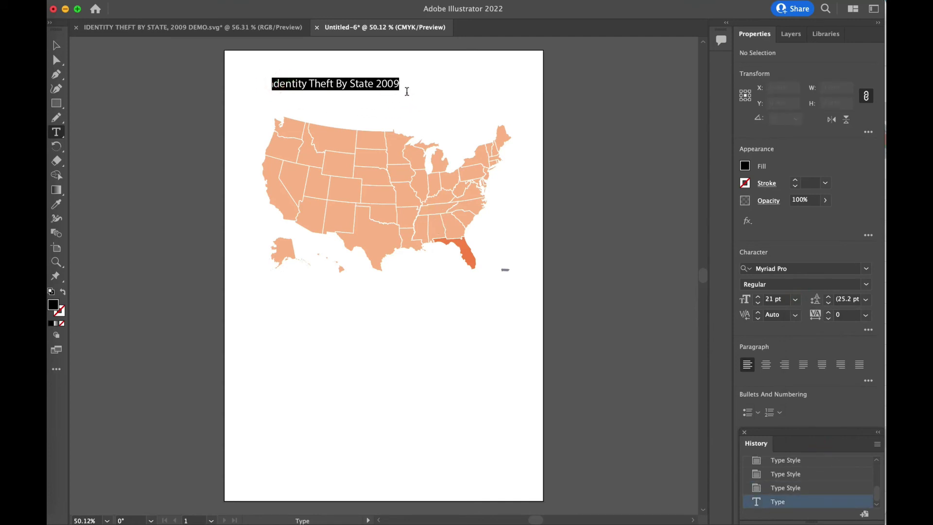
click(796, 301)
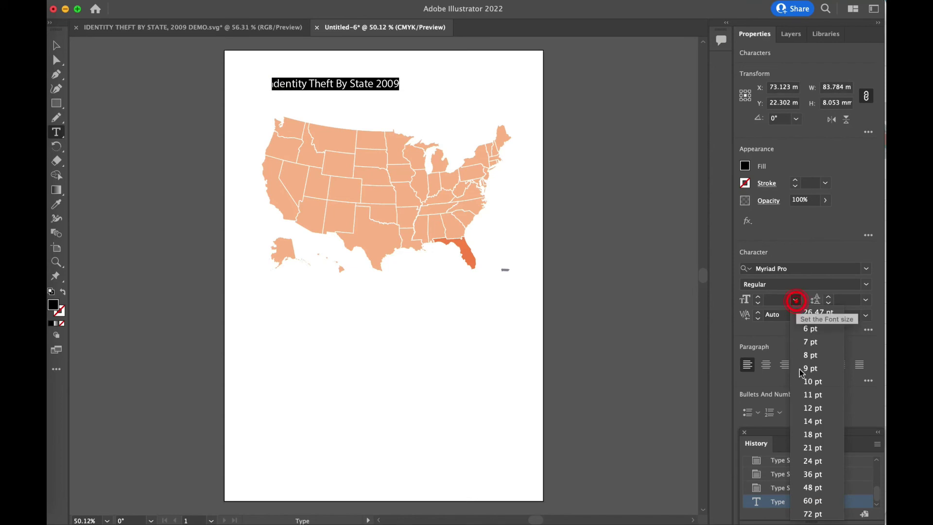
click(817, 446)
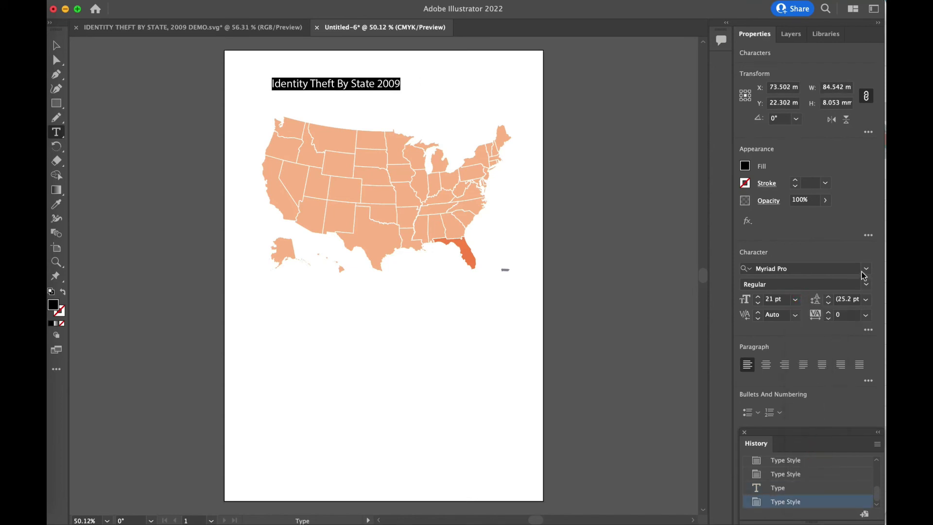
Set the title font to Aero Matics Bold, move it left above the map, then bring Excel forward
click(866, 268)
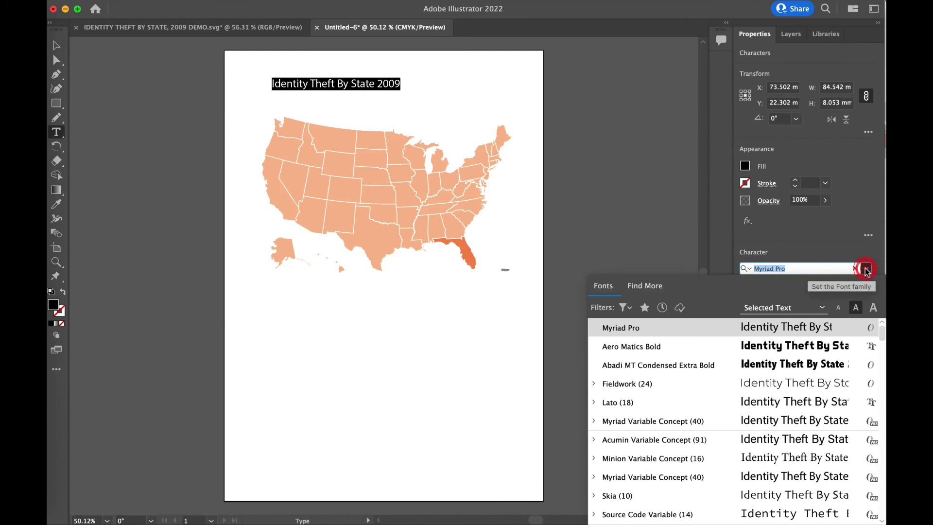
click(822, 346)
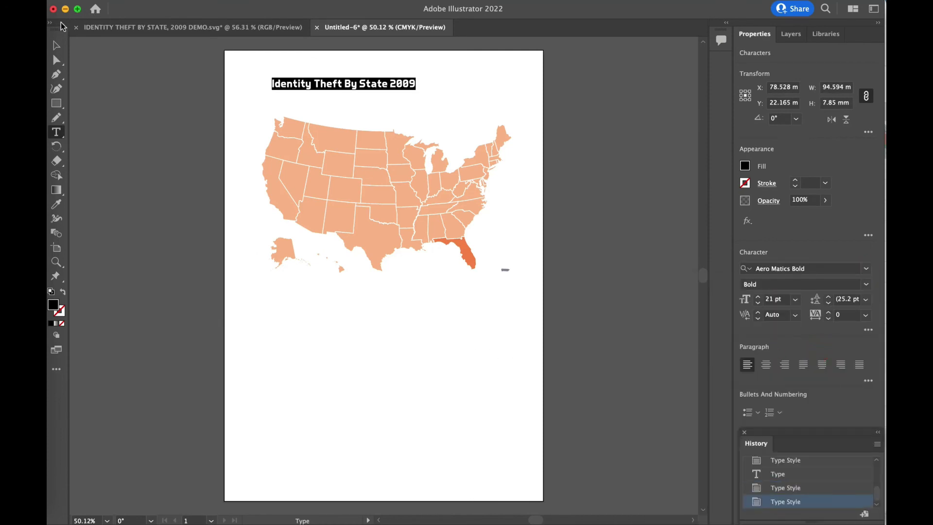
click(56, 45)
mouse_move(307, 90)
mouse_down()
mouse_move(322, 86)
mouse_move(324, 100)
mouse_move(314, 100)
mouse_up()
click(375, 314)
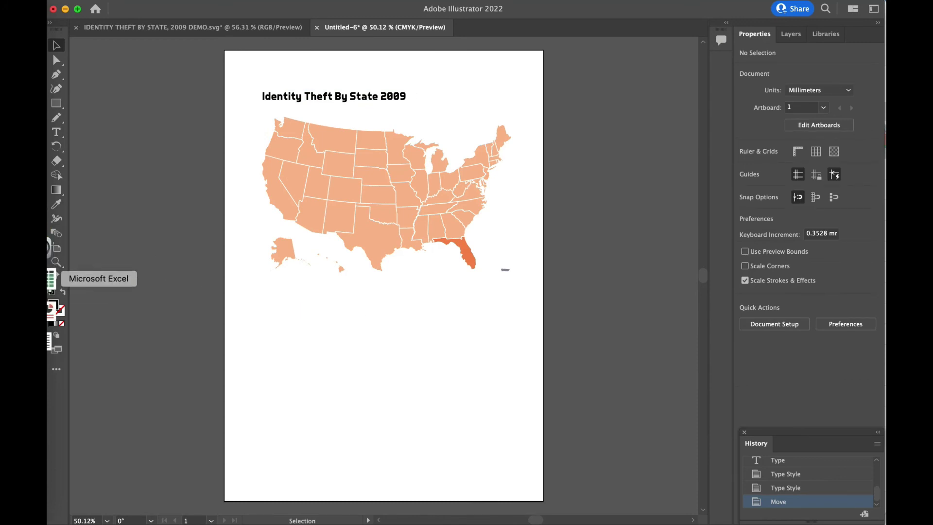
click(52, 277)
Copy the two footnotes and Federal Trade Commission source line in A31:A34, then return to Illustrator
scroll(279, 434, down, 3)
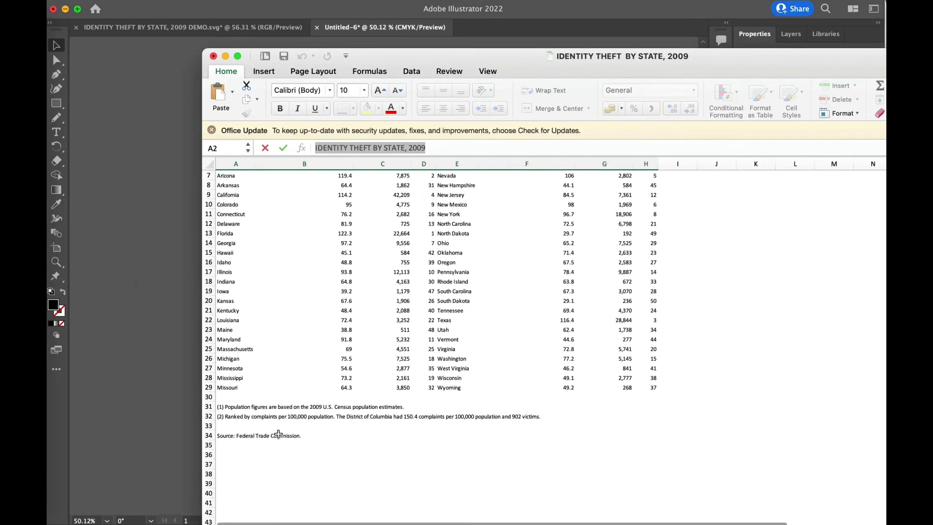
click(219, 405)
drag(244, 429, 245, 417)
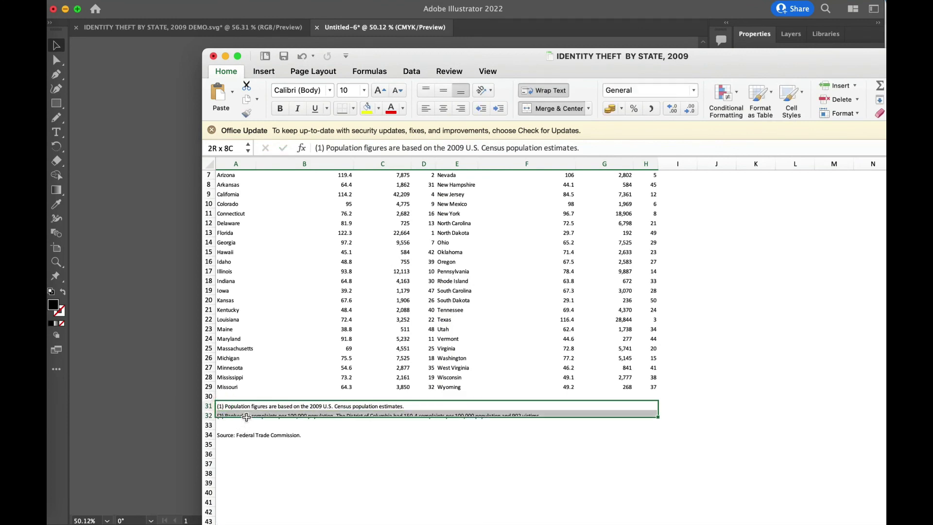
shift+click(253, 436)
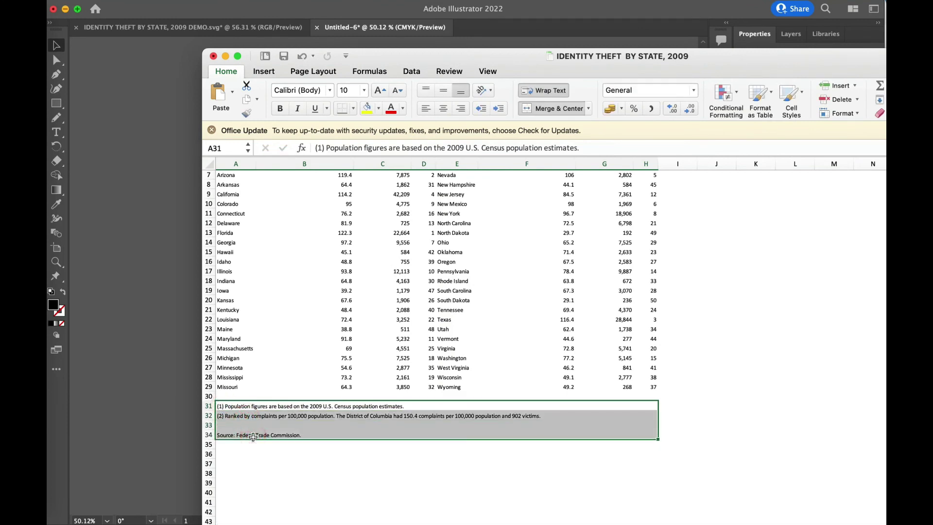
key(super+c)
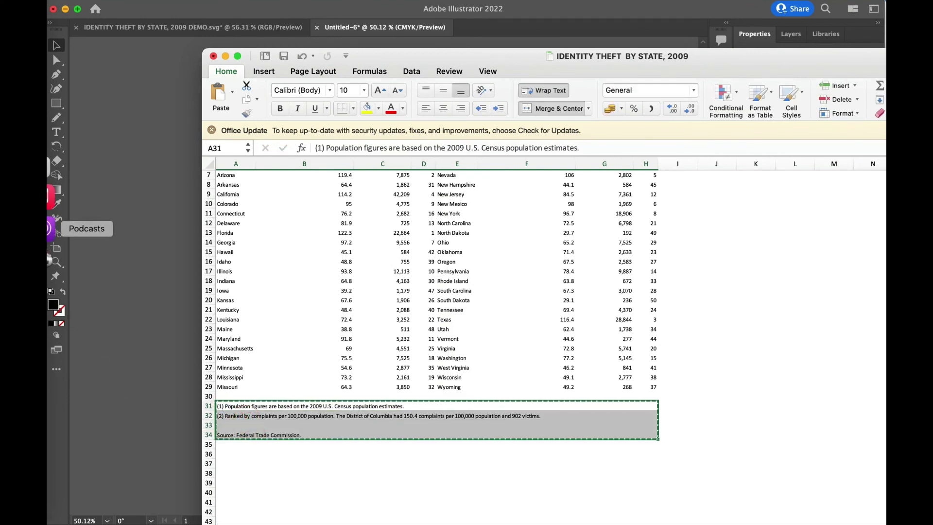
click(50, 378)
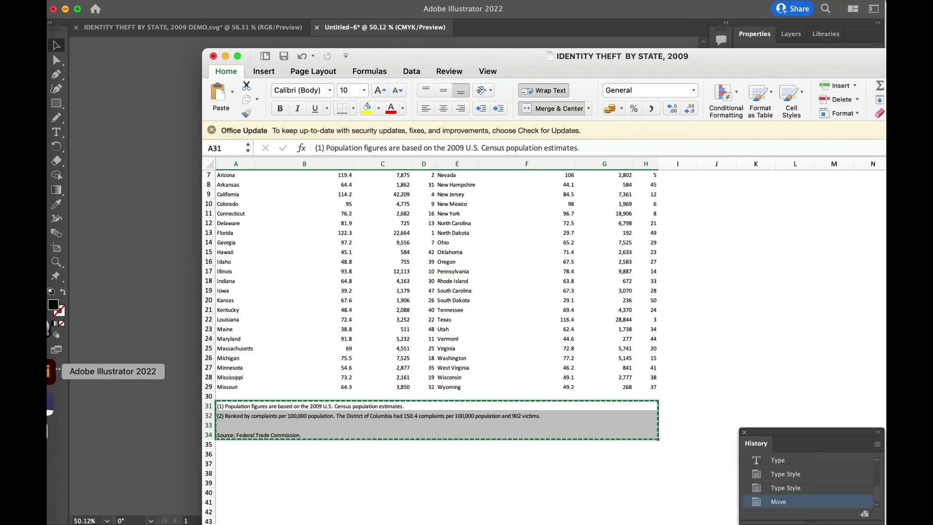
Paste the footnotes as 12 pt text below the map, putting 'The District' sentence on its own line
key(t)
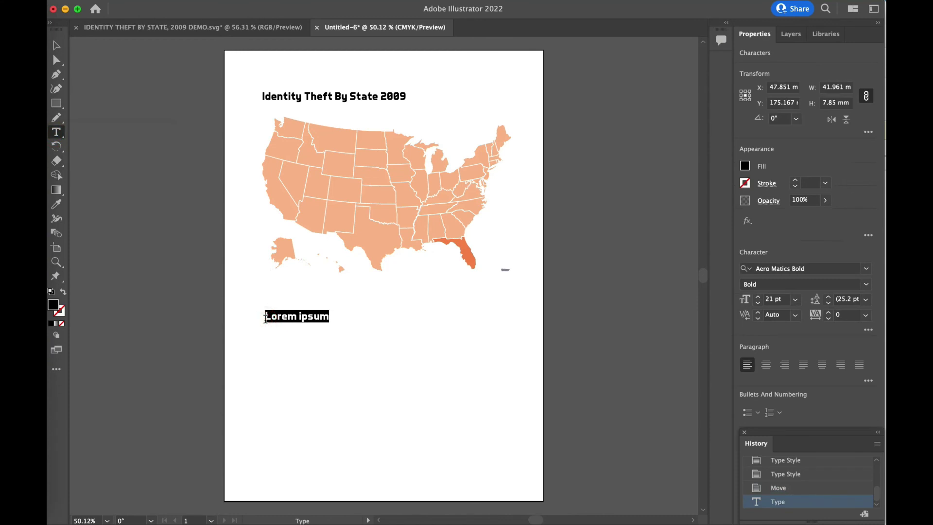
click(795, 299)
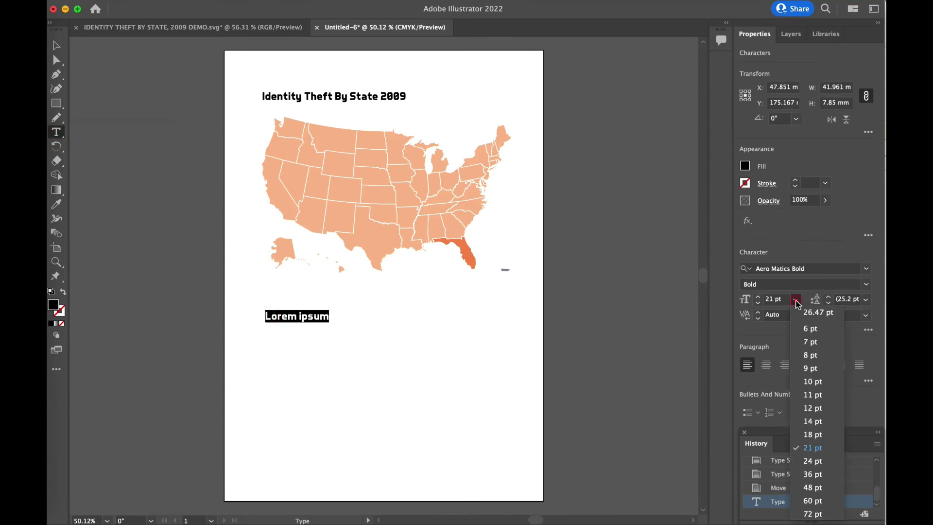
click(812, 408)
key(super+v)
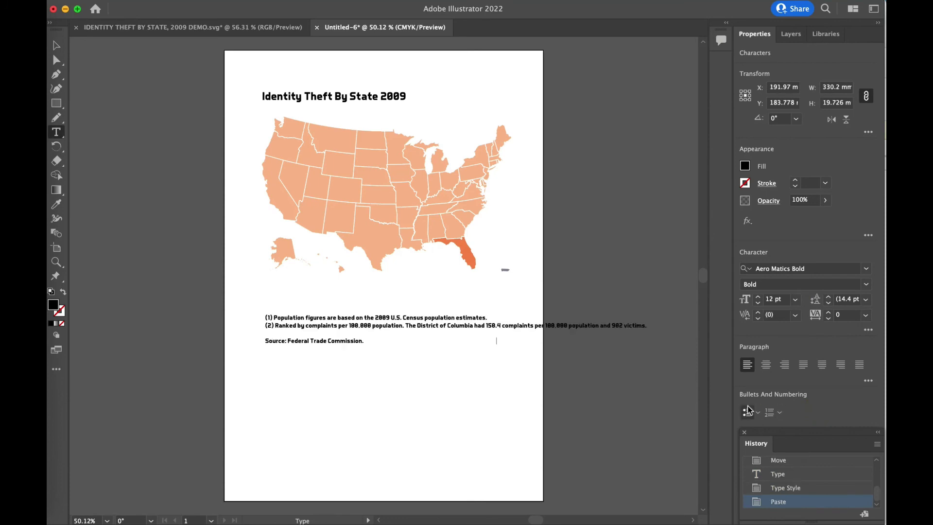
click(406, 324)
key(Return)
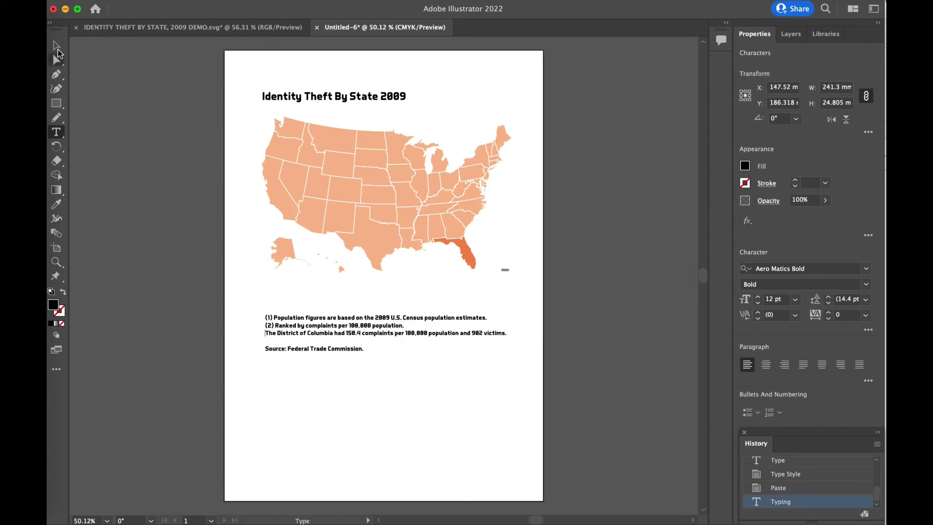
Shrink the footnote block to 10 pt, position it under the map, and append 'Map Flourish' to the source
click(57, 47)
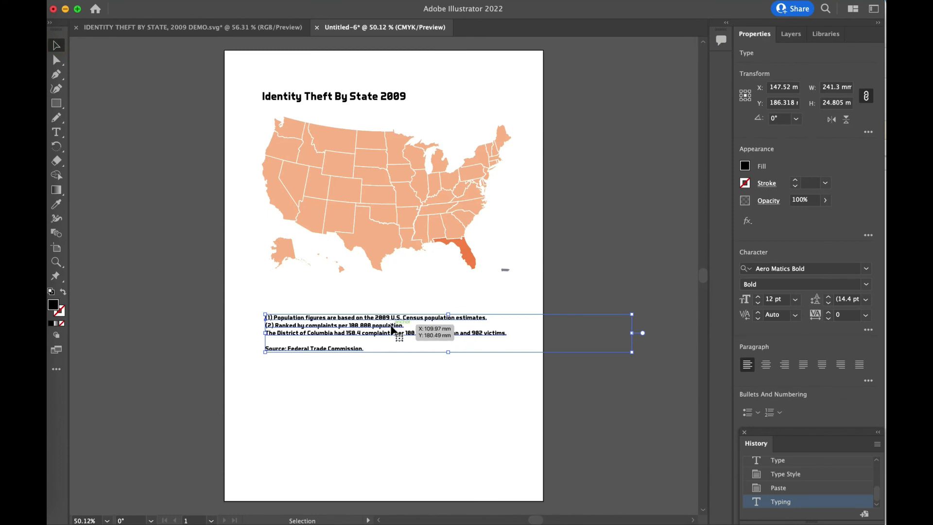
drag(392, 330, 395, 315)
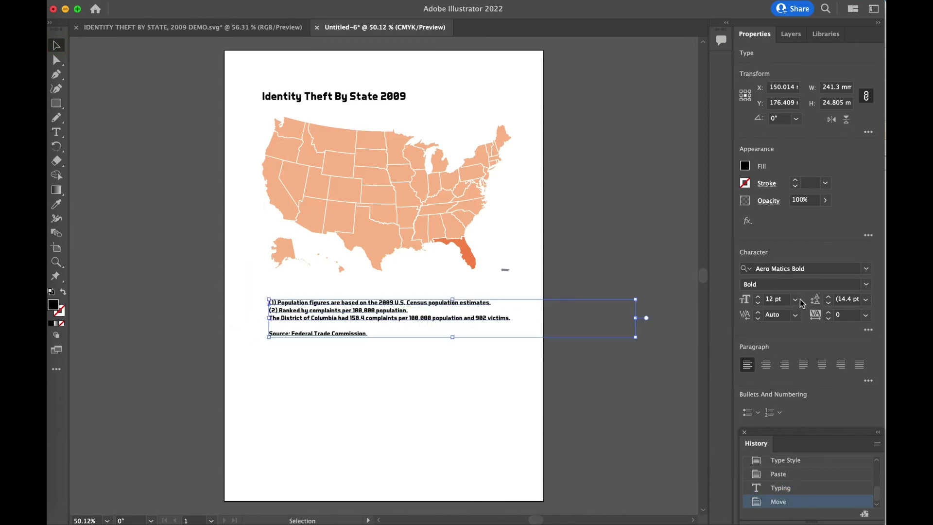
click(796, 299)
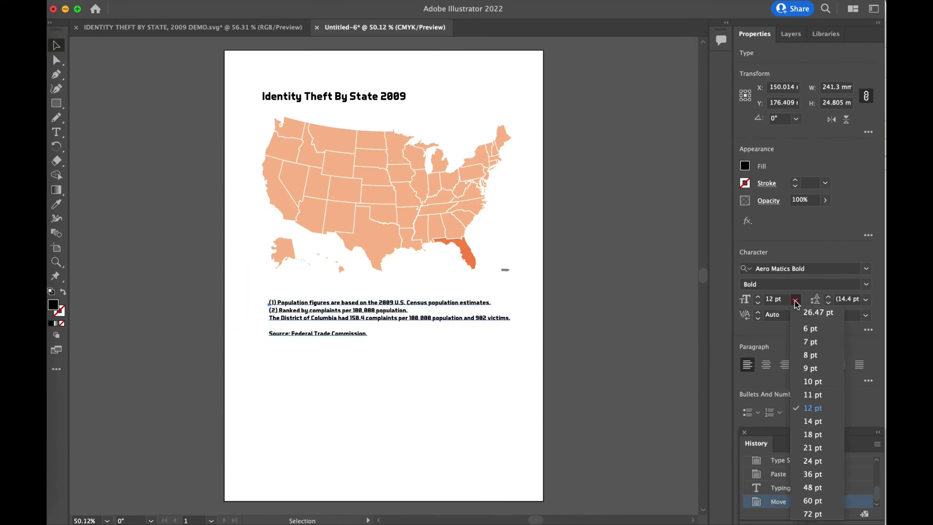
click(810, 382)
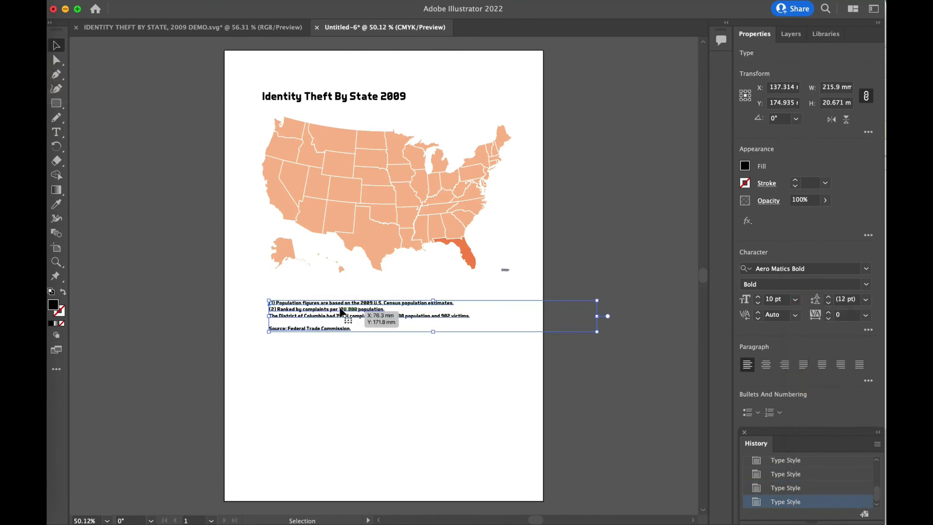
drag(340, 309, 342, 306)
click(56, 131)
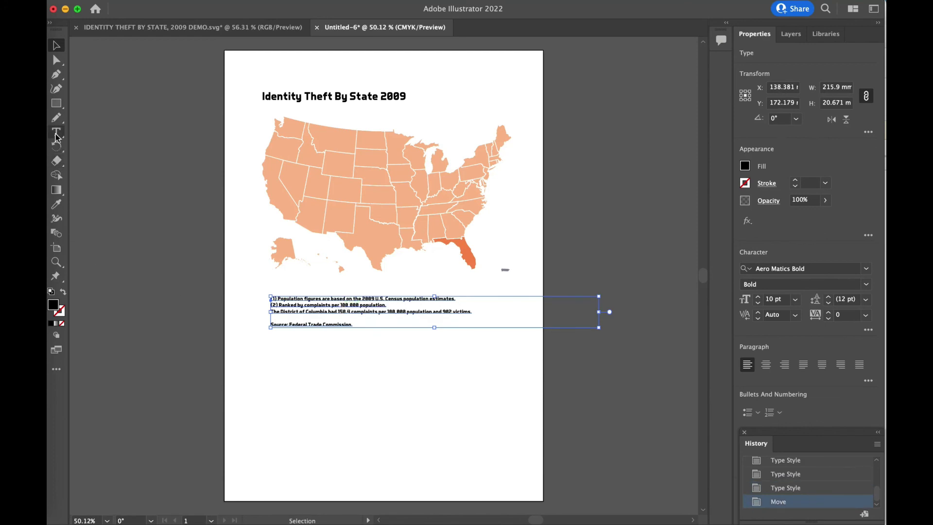
click(354, 324)
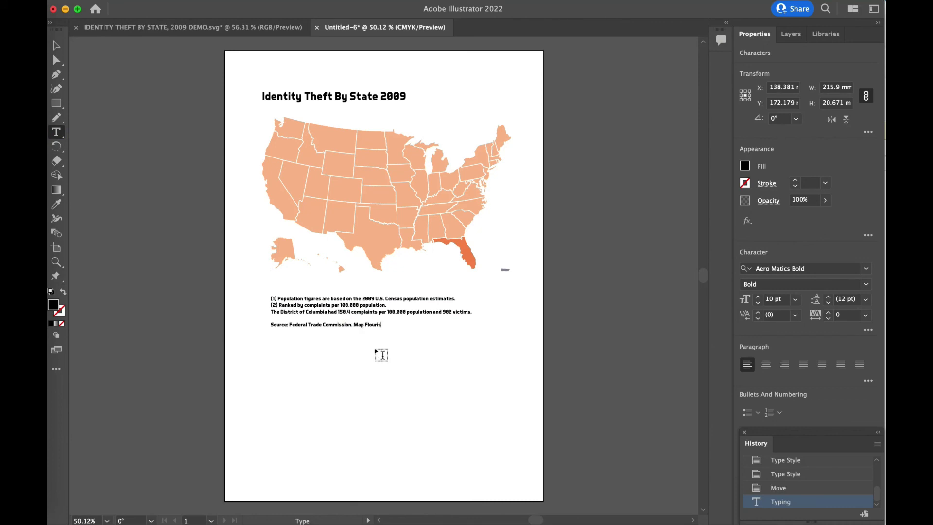
click(56, 46)
click(326, 361)
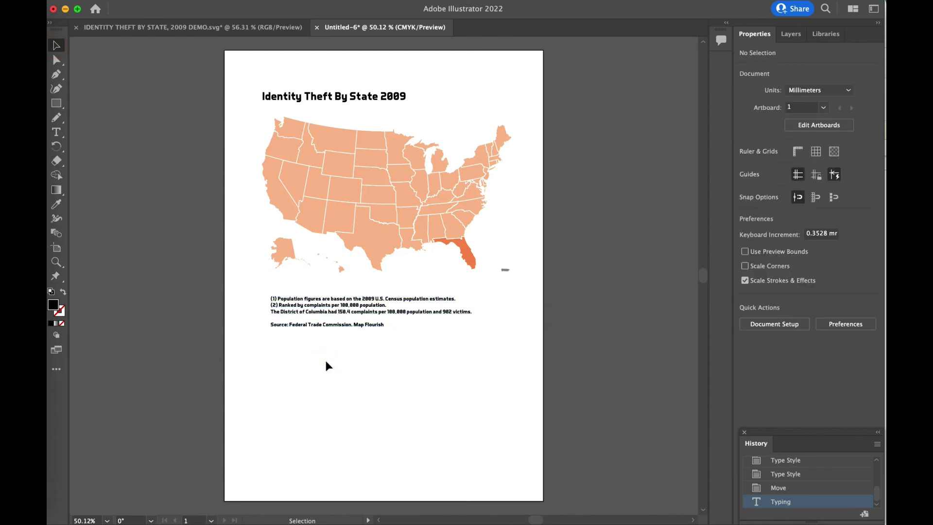
Draw a rectangle covering the map area and send it behind the map
click(57, 103)
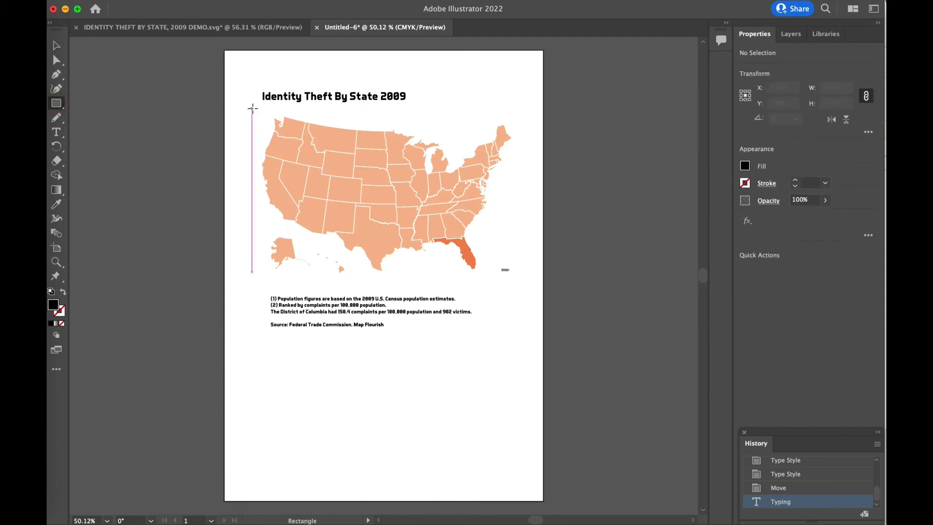
drag(253, 108, 530, 281)
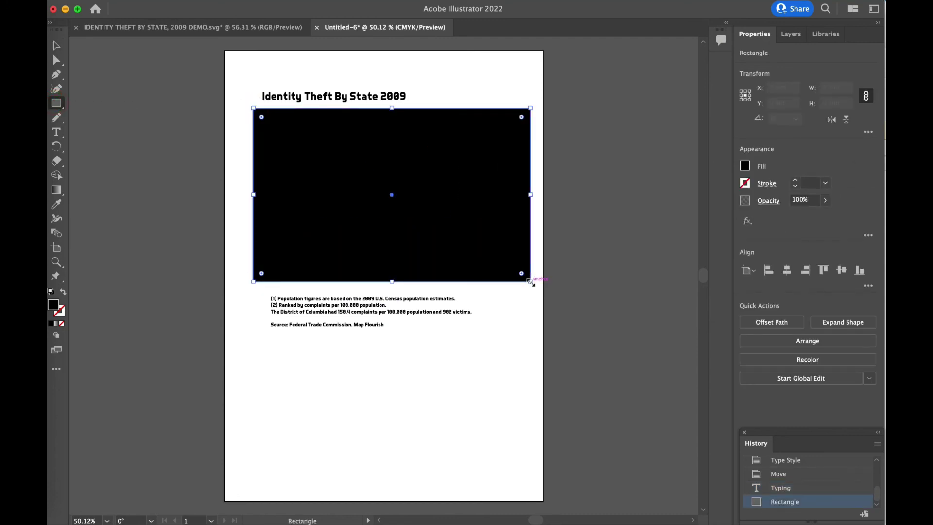
click(817, 340)
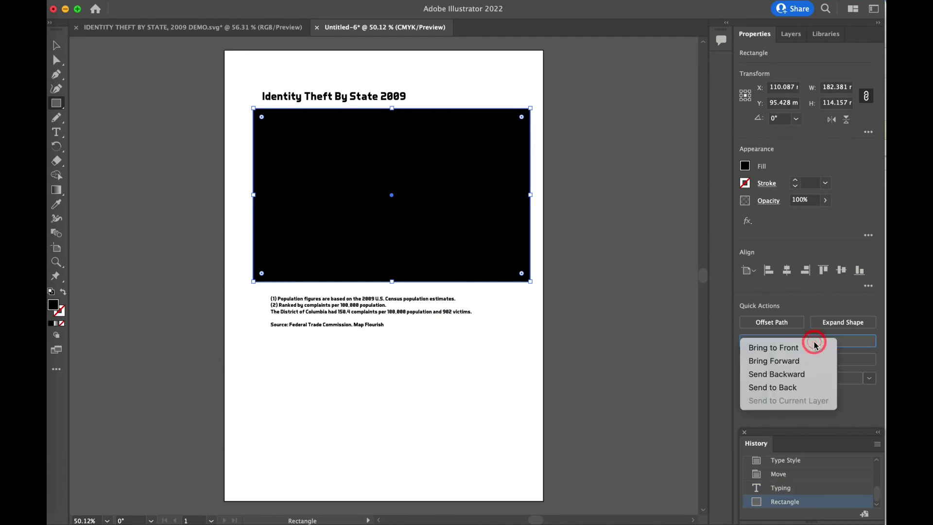
click(791, 388)
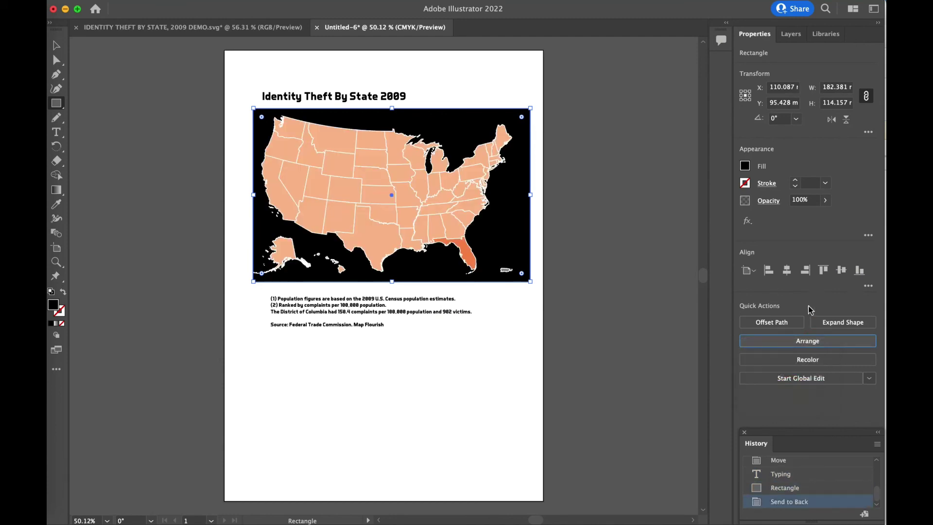
Fill the rectangle with a darker grey and shift it left under the title
click(745, 166)
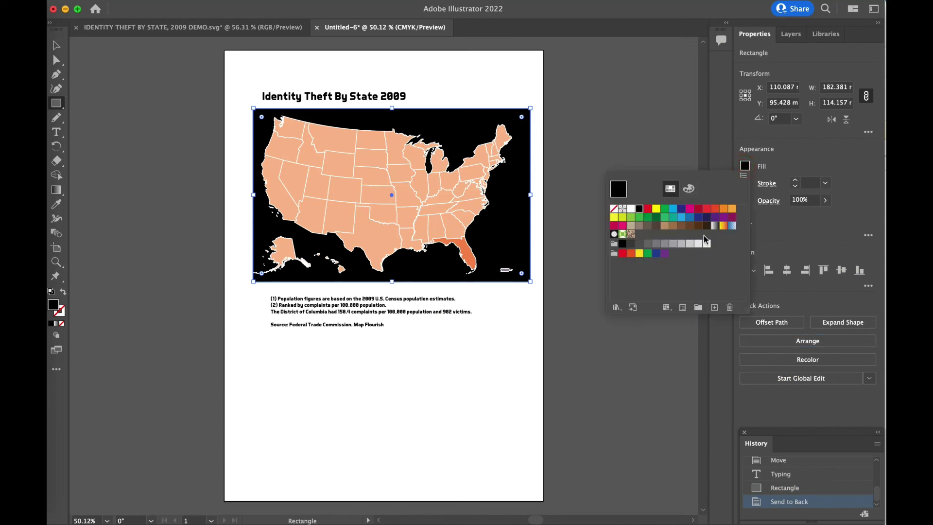
click(673, 244)
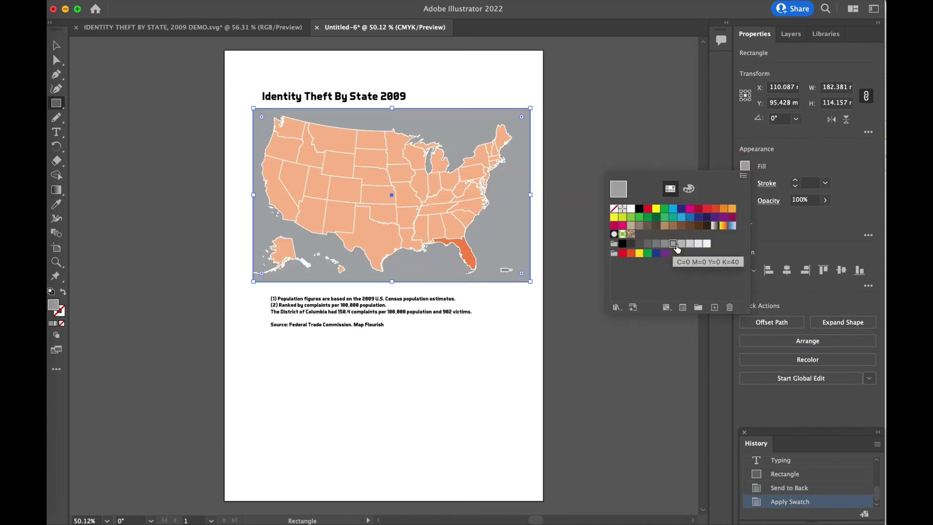
click(681, 244)
click(689, 243)
click(697, 244)
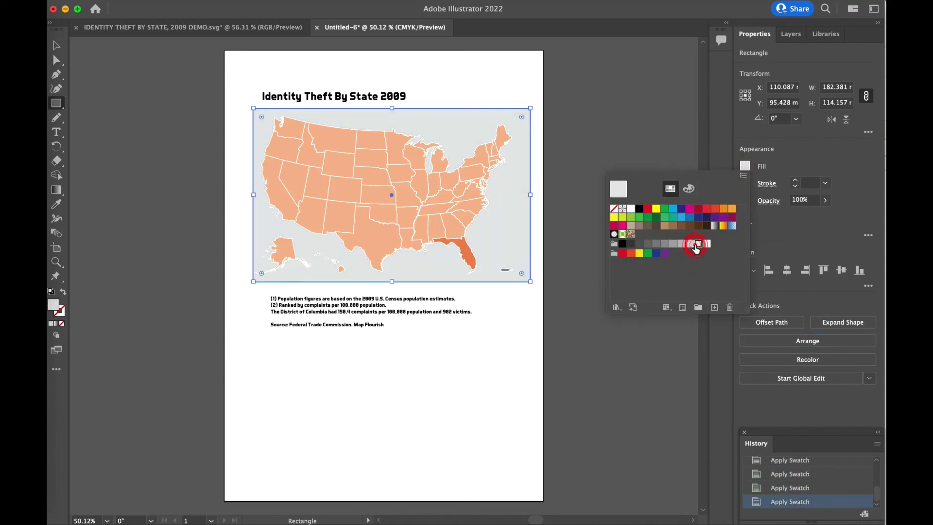
click(679, 244)
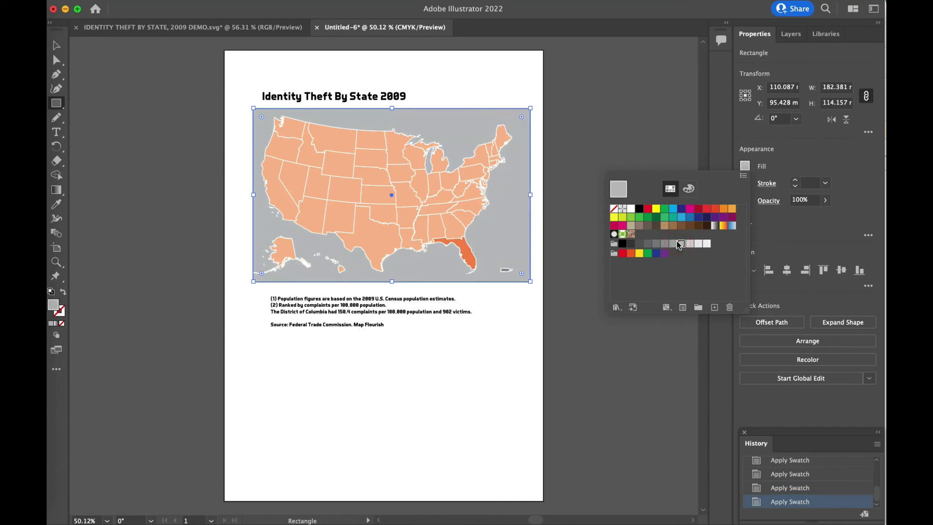
click(470, 348)
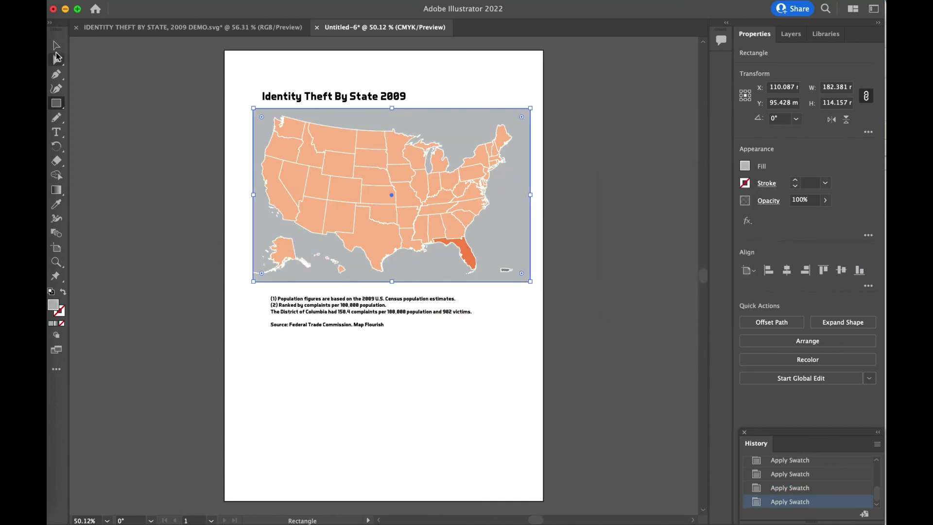
click(56, 45)
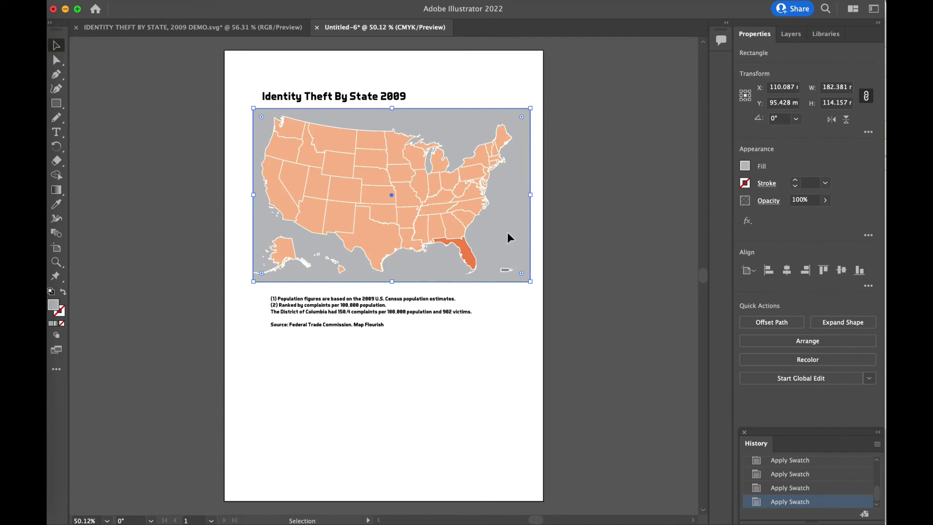
drag(507, 231, 496, 238)
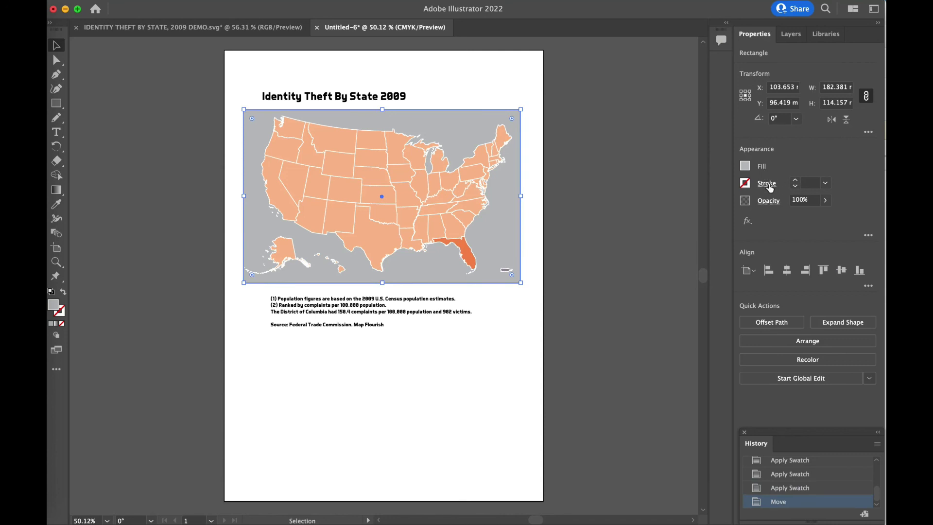
click(321, 358)
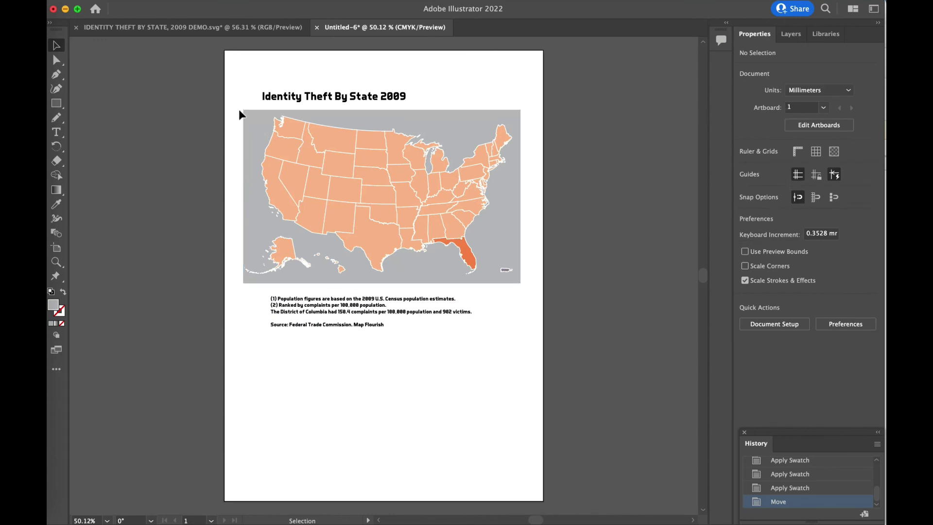
Move the grey panel aside, set the state outlines to 0.75 pt, then move the panel back behind the map
drag(258, 115, 256, 325)
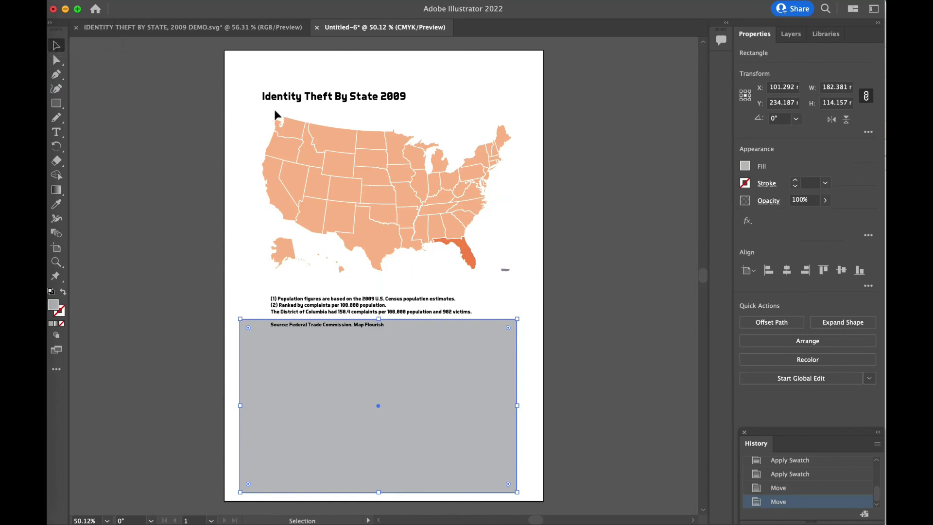
drag(256, 110, 525, 274)
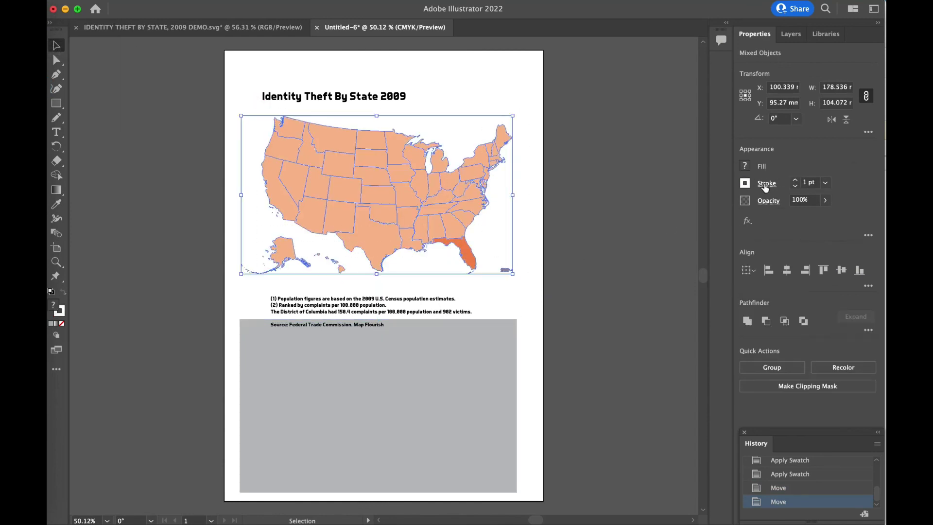
click(796, 181)
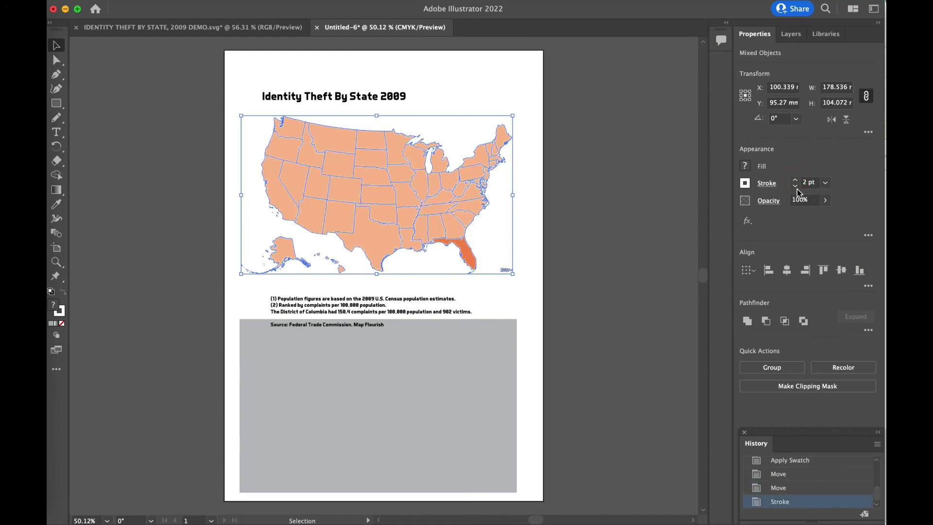
click(768, 184)
click(732, 199)
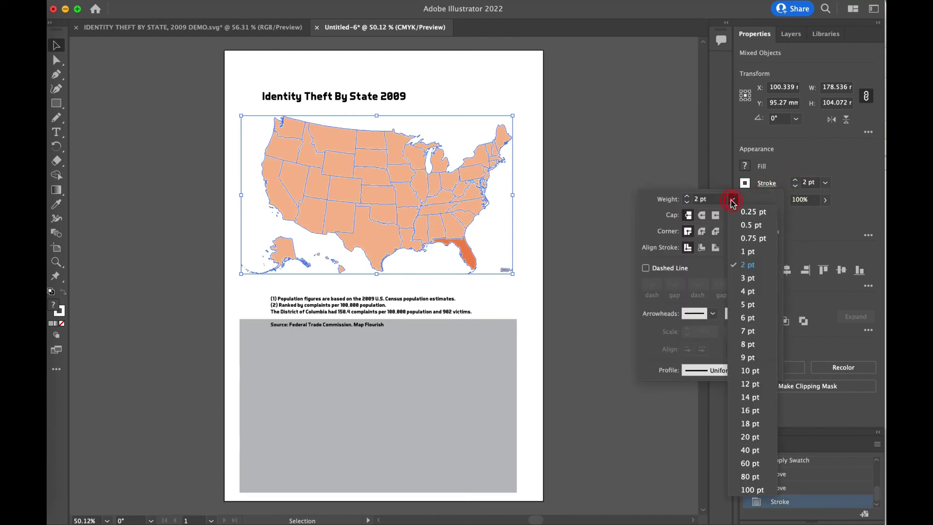
click(751, 238)
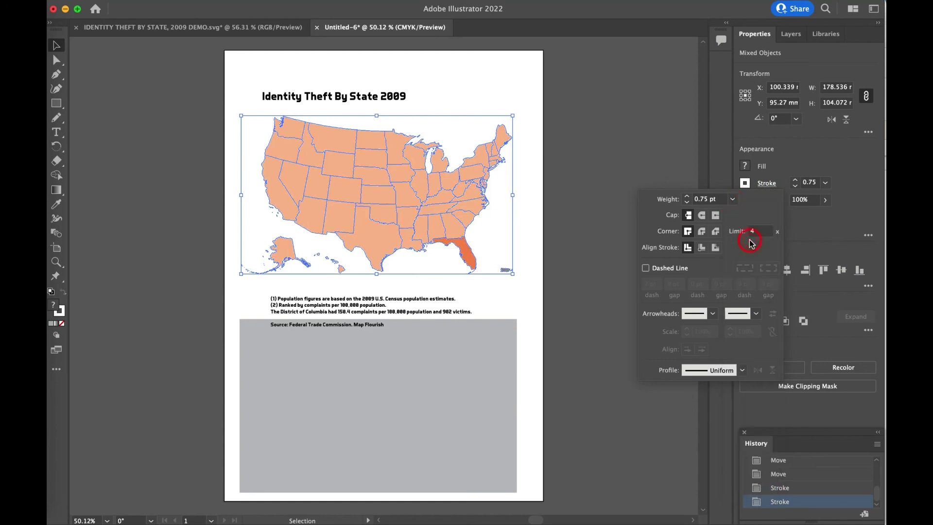
click(342, 386)
drag(344, 383, 340, 177)
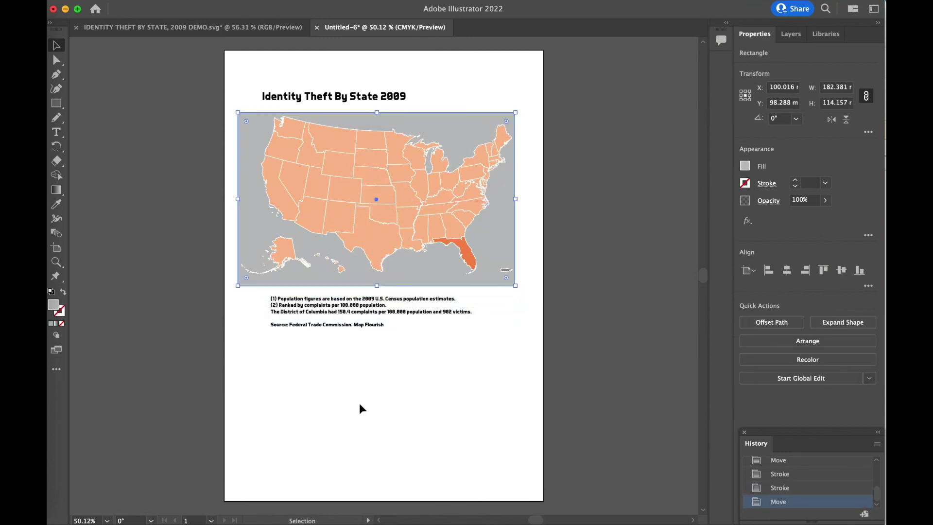
Add a 12 pt 'Florida Rank: 1' label beside Florida
click(57, 134)
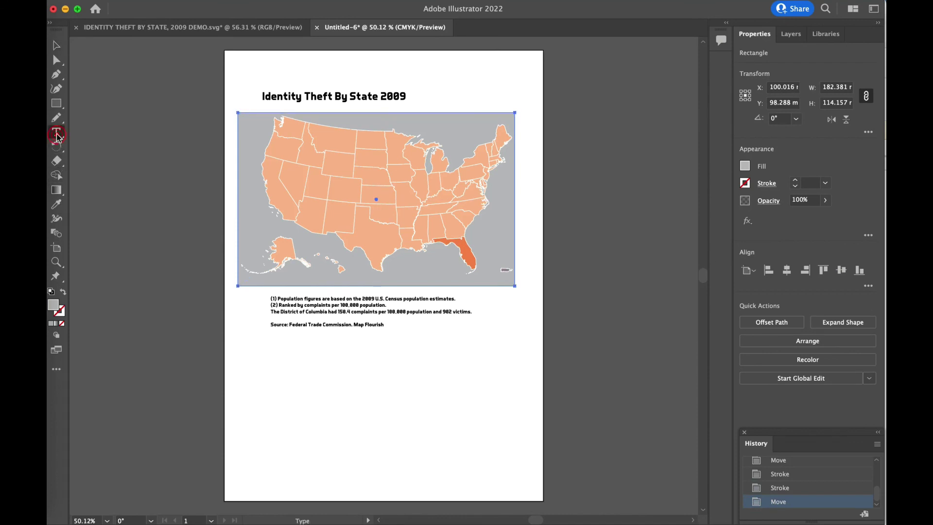
click(486, 252)
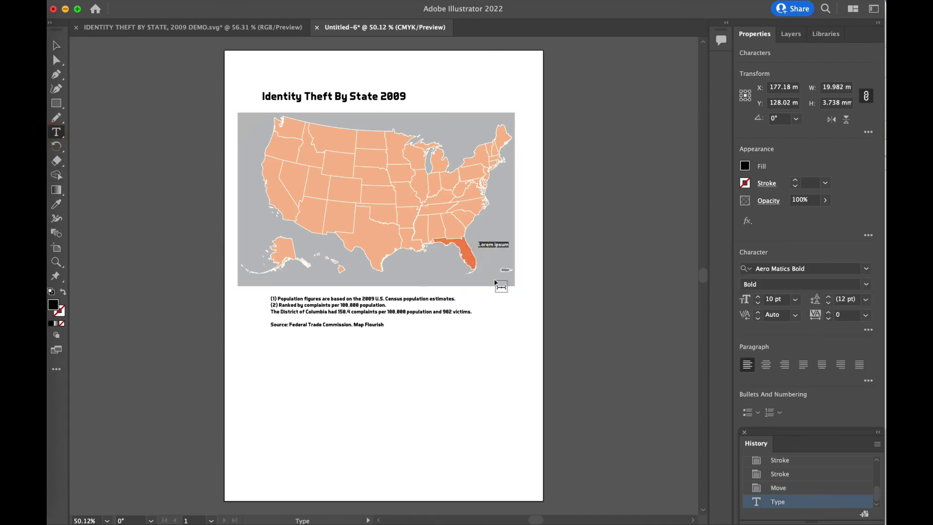
text(Florida)
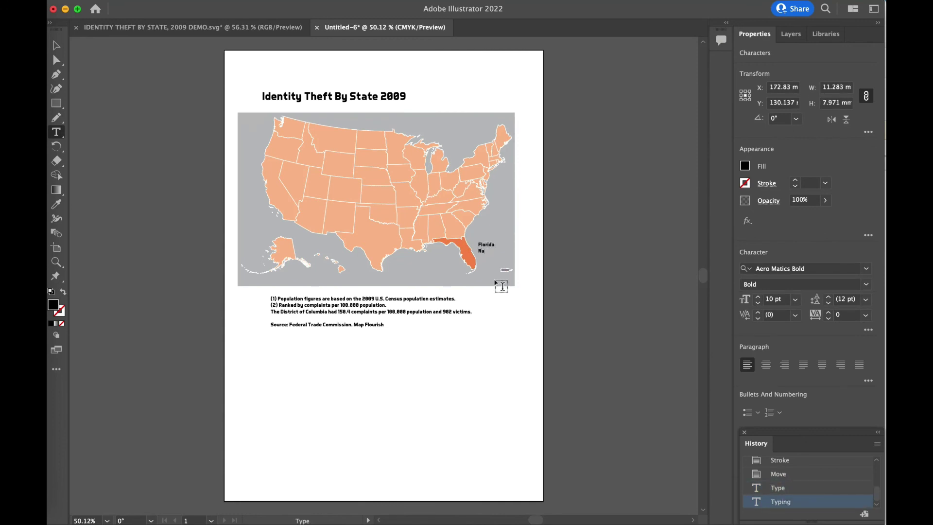
text( Rank)
key(BackSpace)
text(nk: 1)
click(56, 45)
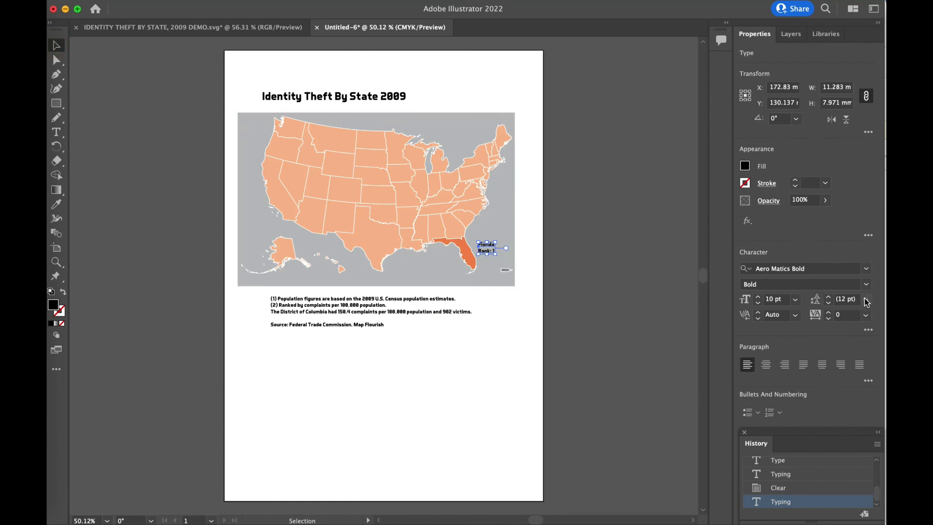
click(795, 299)
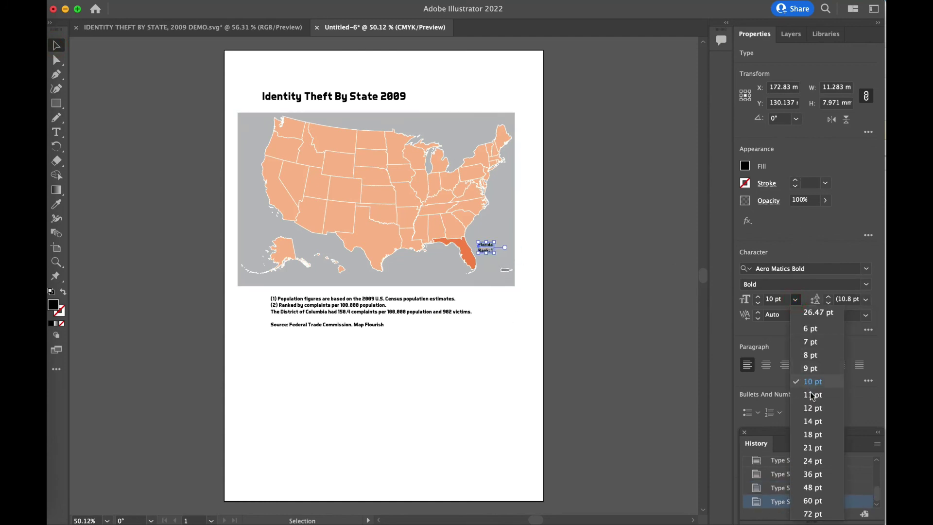
click(815, 411)
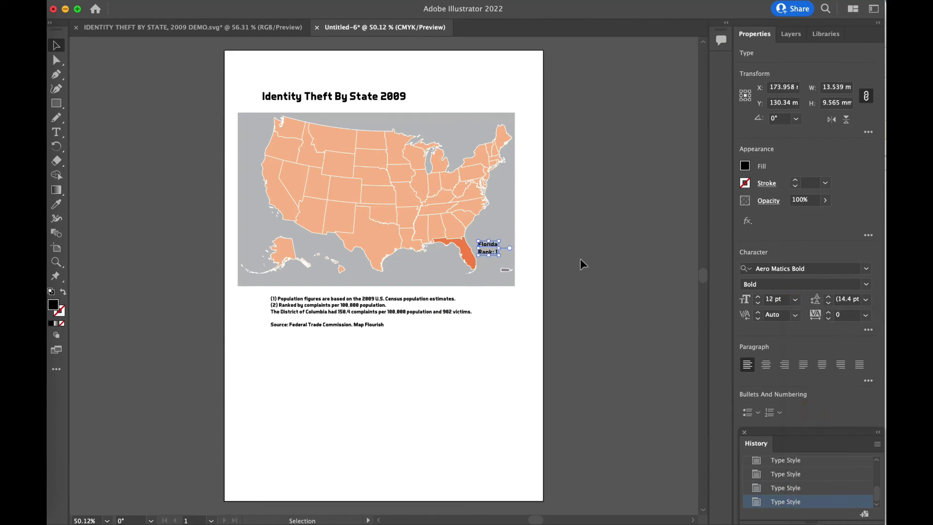
Nudge the Florida label into place and shift the title right to align with the footnotes
click(516, 337)
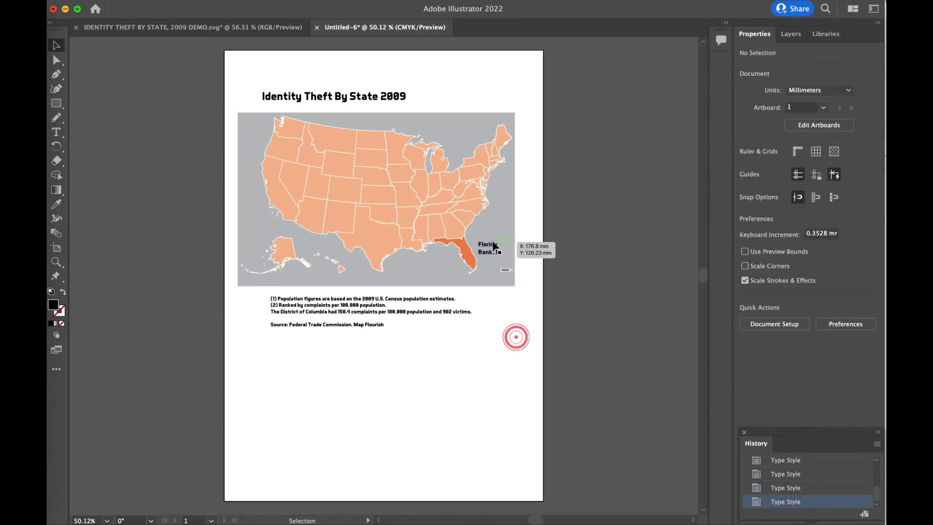
drag(494, 242, 489, 240)
click(501, 328)
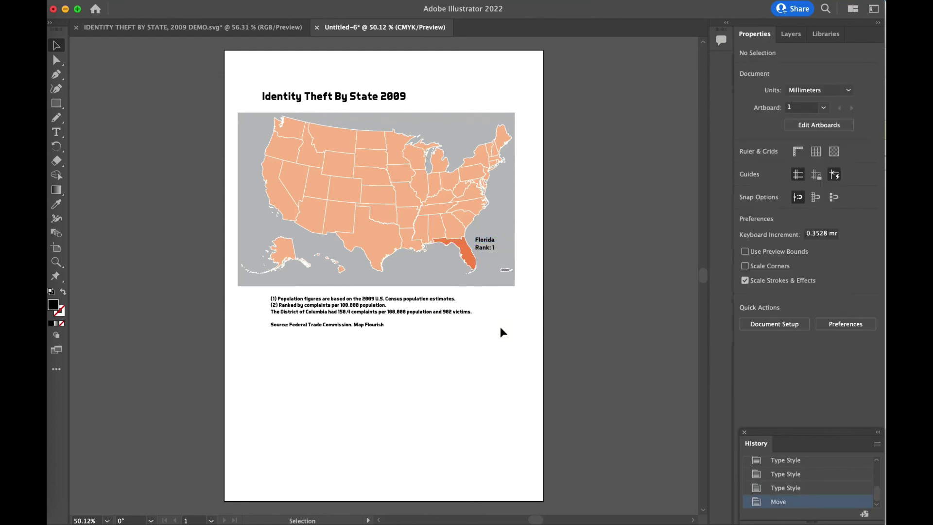
mouse_move(293, 97)
mouse_down()
mouse_move(279, 99)
mouse_move(302, 99)
mouse_up()
click(492, 346)
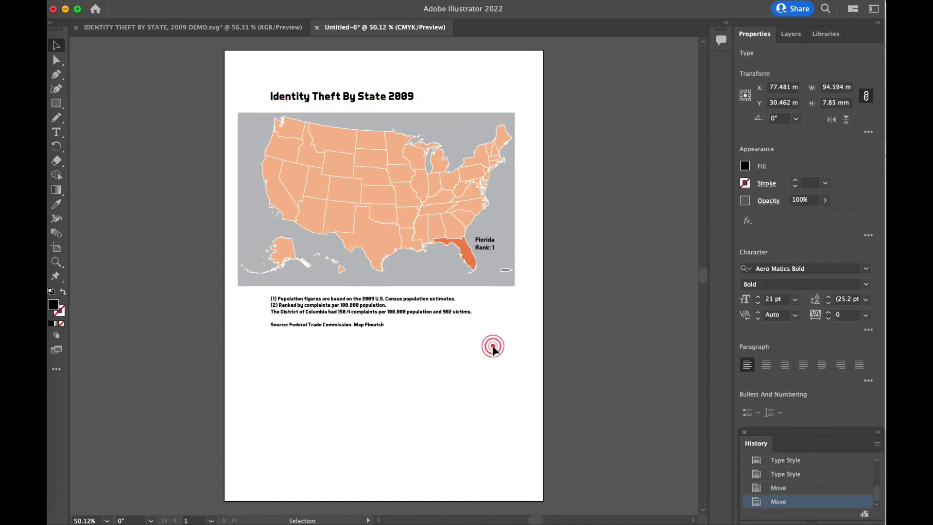